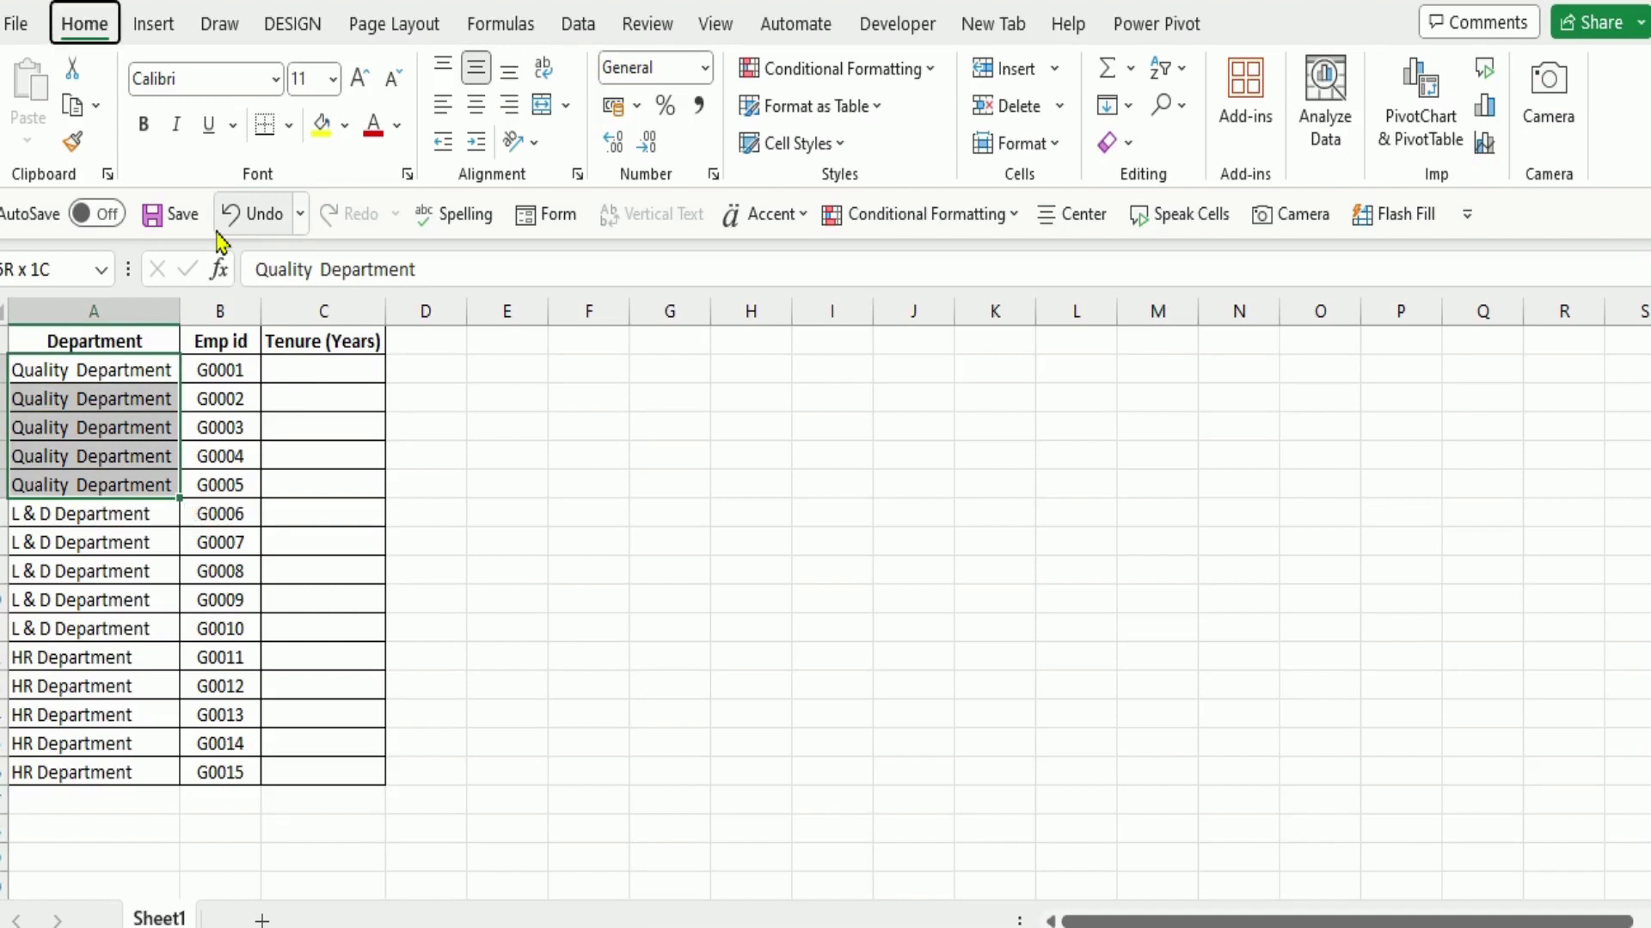
# - Merge and center the five Quality Department cells in the Department column, keeping only the upper-left value
pyautogui.press('m')
pyautogui.press('c')
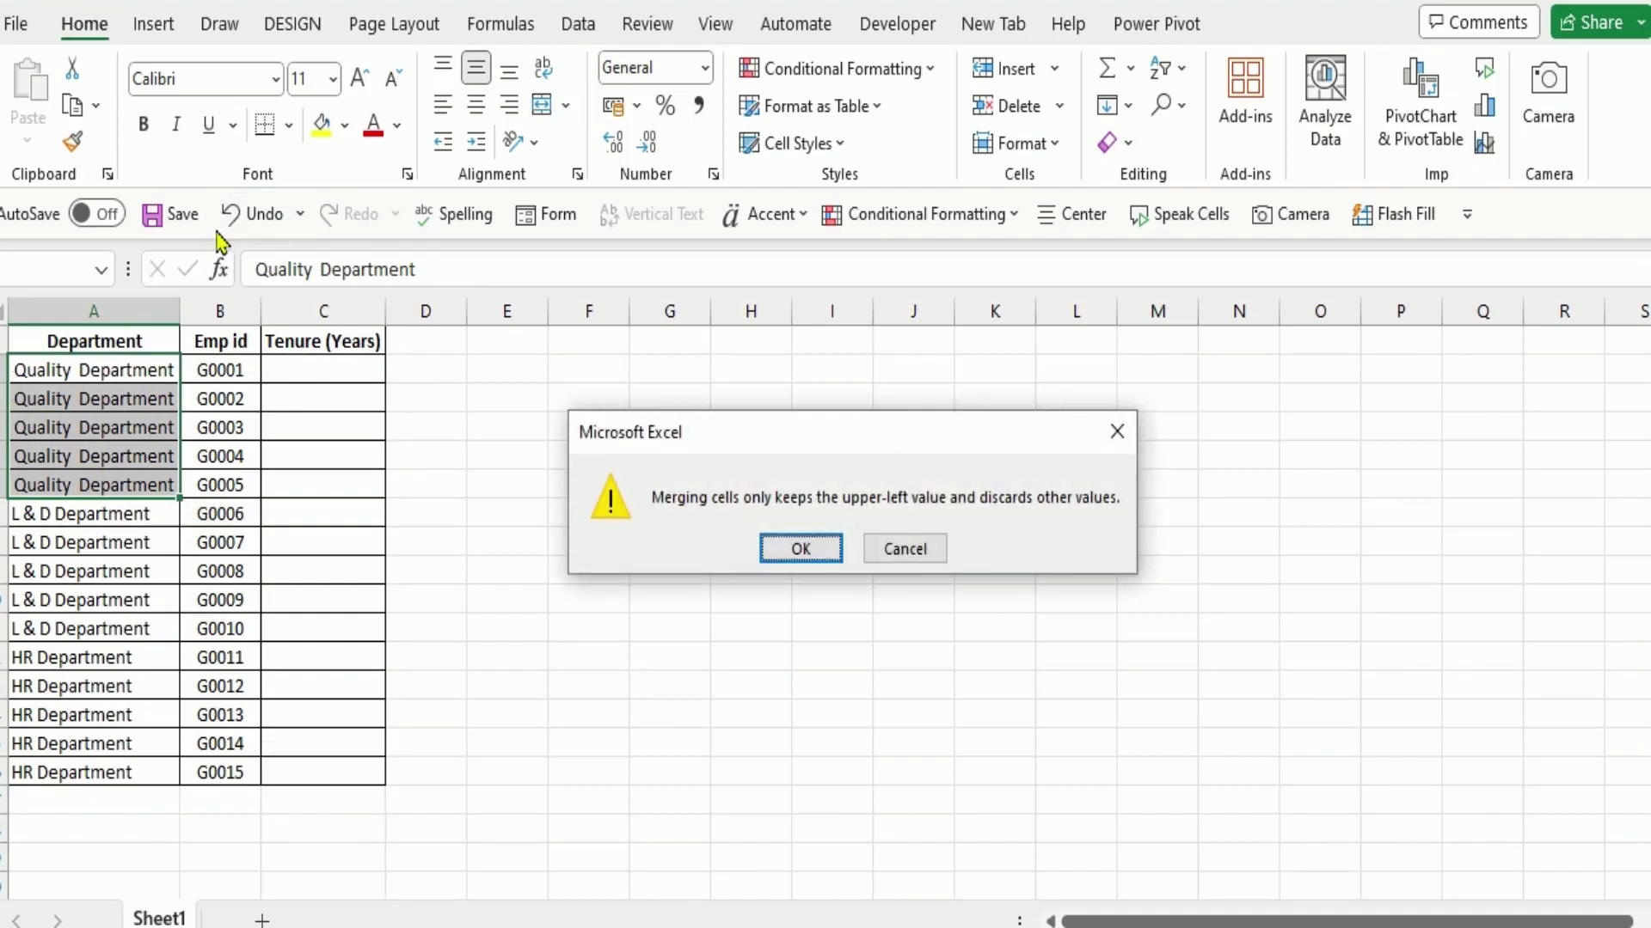
pyautogui.press('Return')
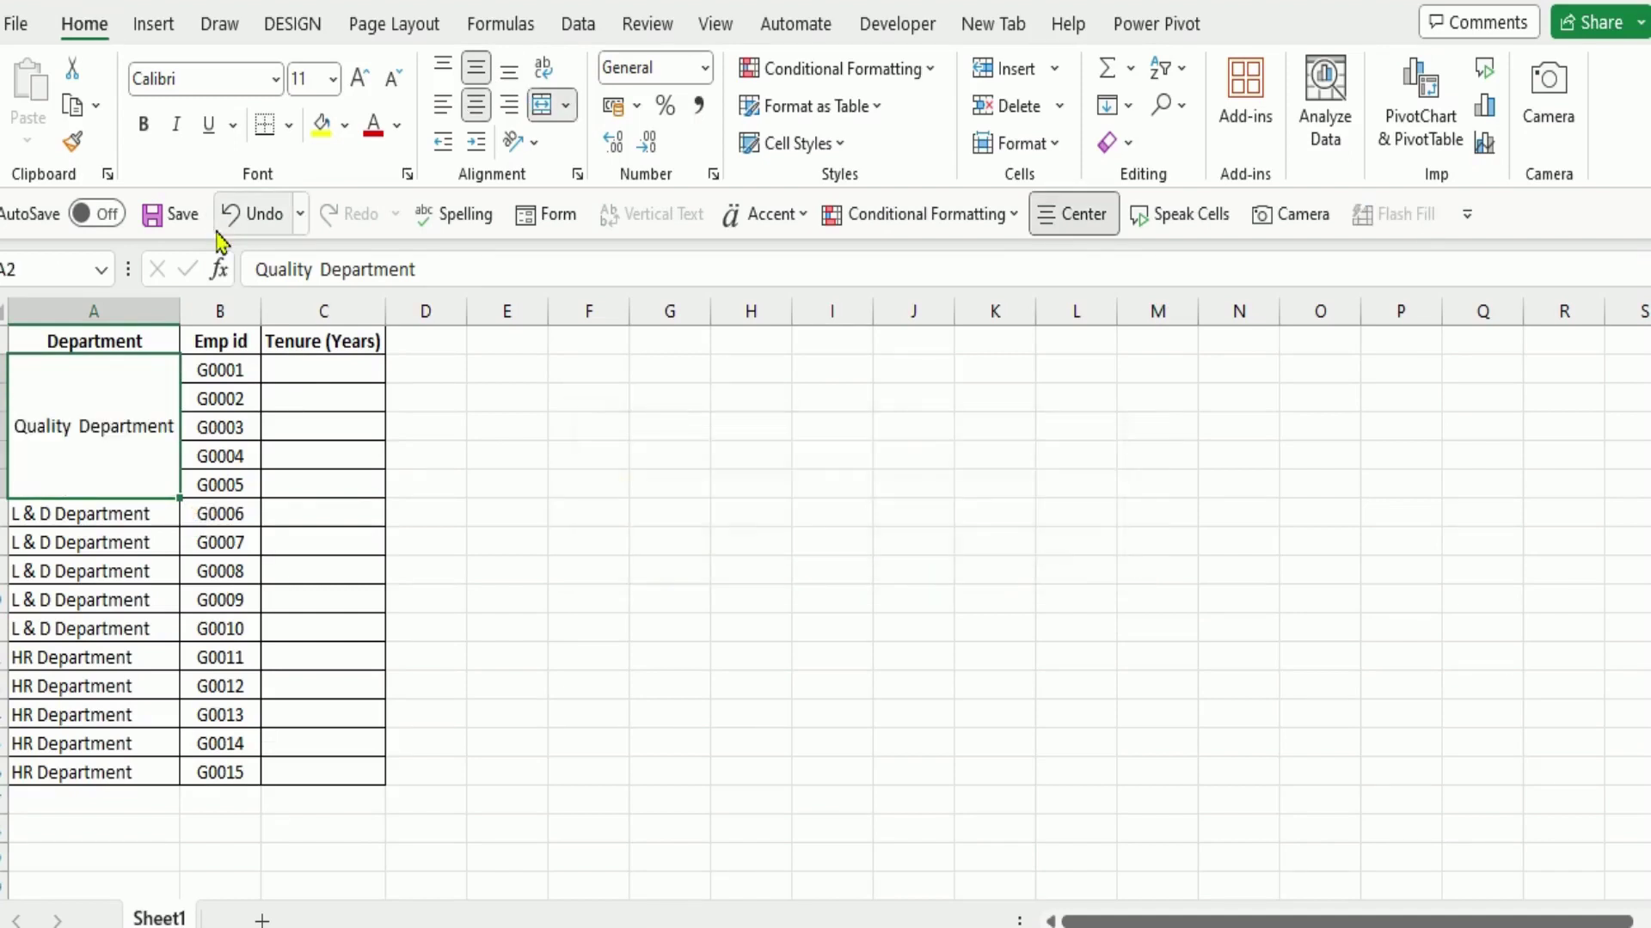
# - Merge and center the five L & D Department cells in the Department column, keeping only the upper-left value
pyautogui.click(101, 519)
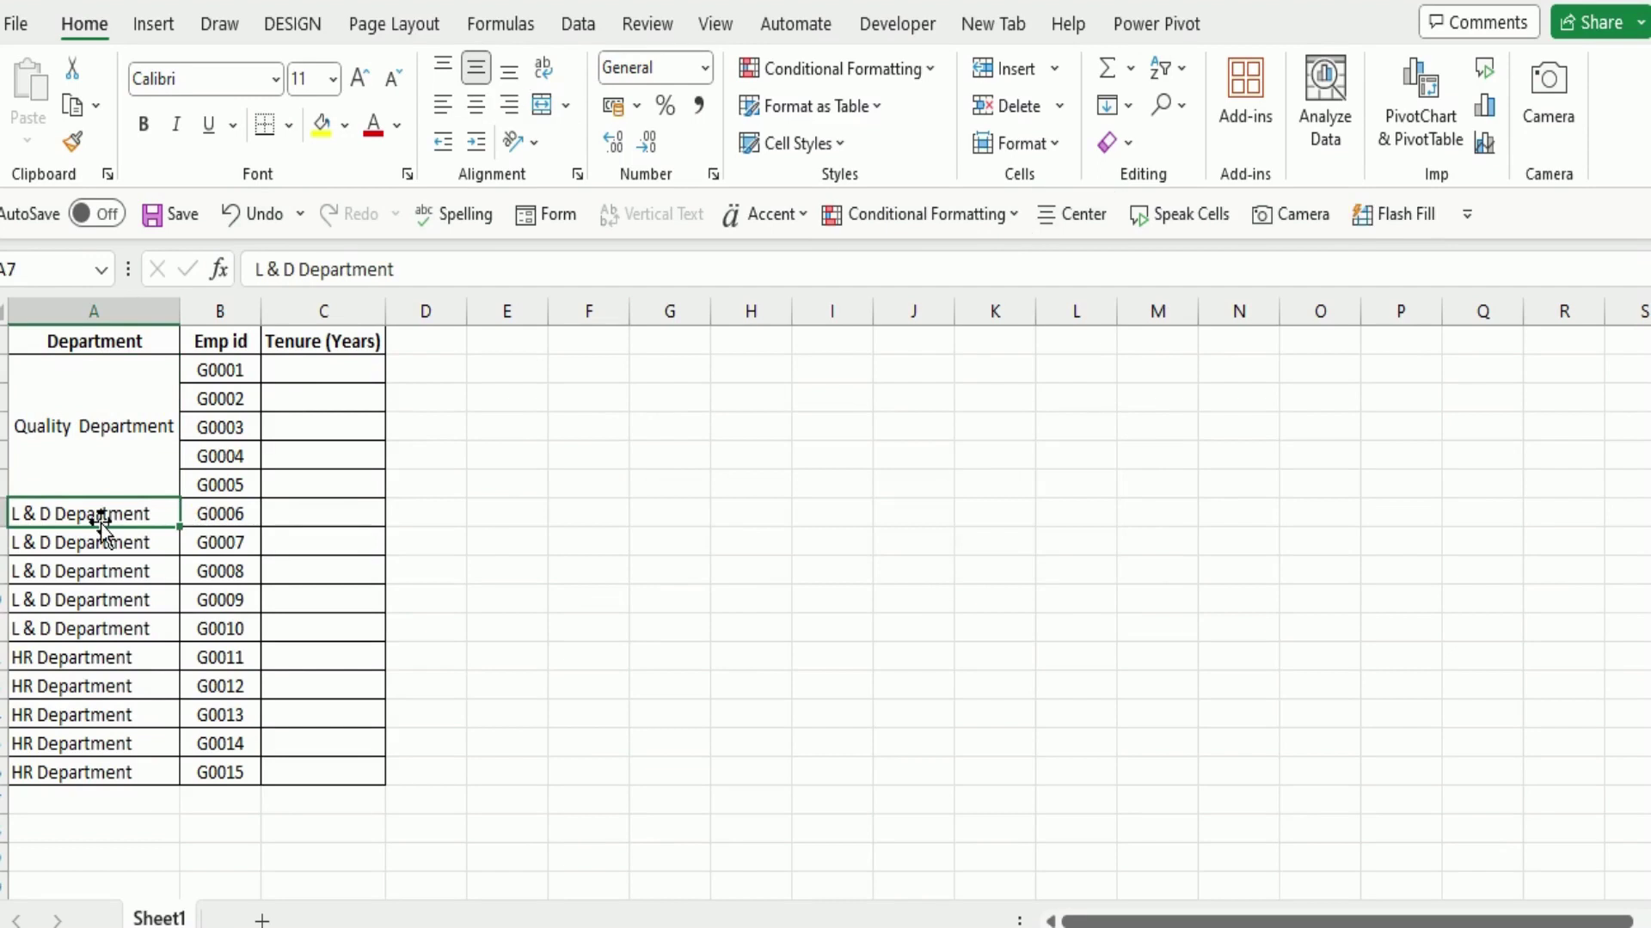
pyautogui.hotkey('shift', 'Down')
pyautogui.hotkey('shift', 'Down')
pyautogui.hotkey('shift', 'Down')
pyautogui.hotkey('shift', 'Down')
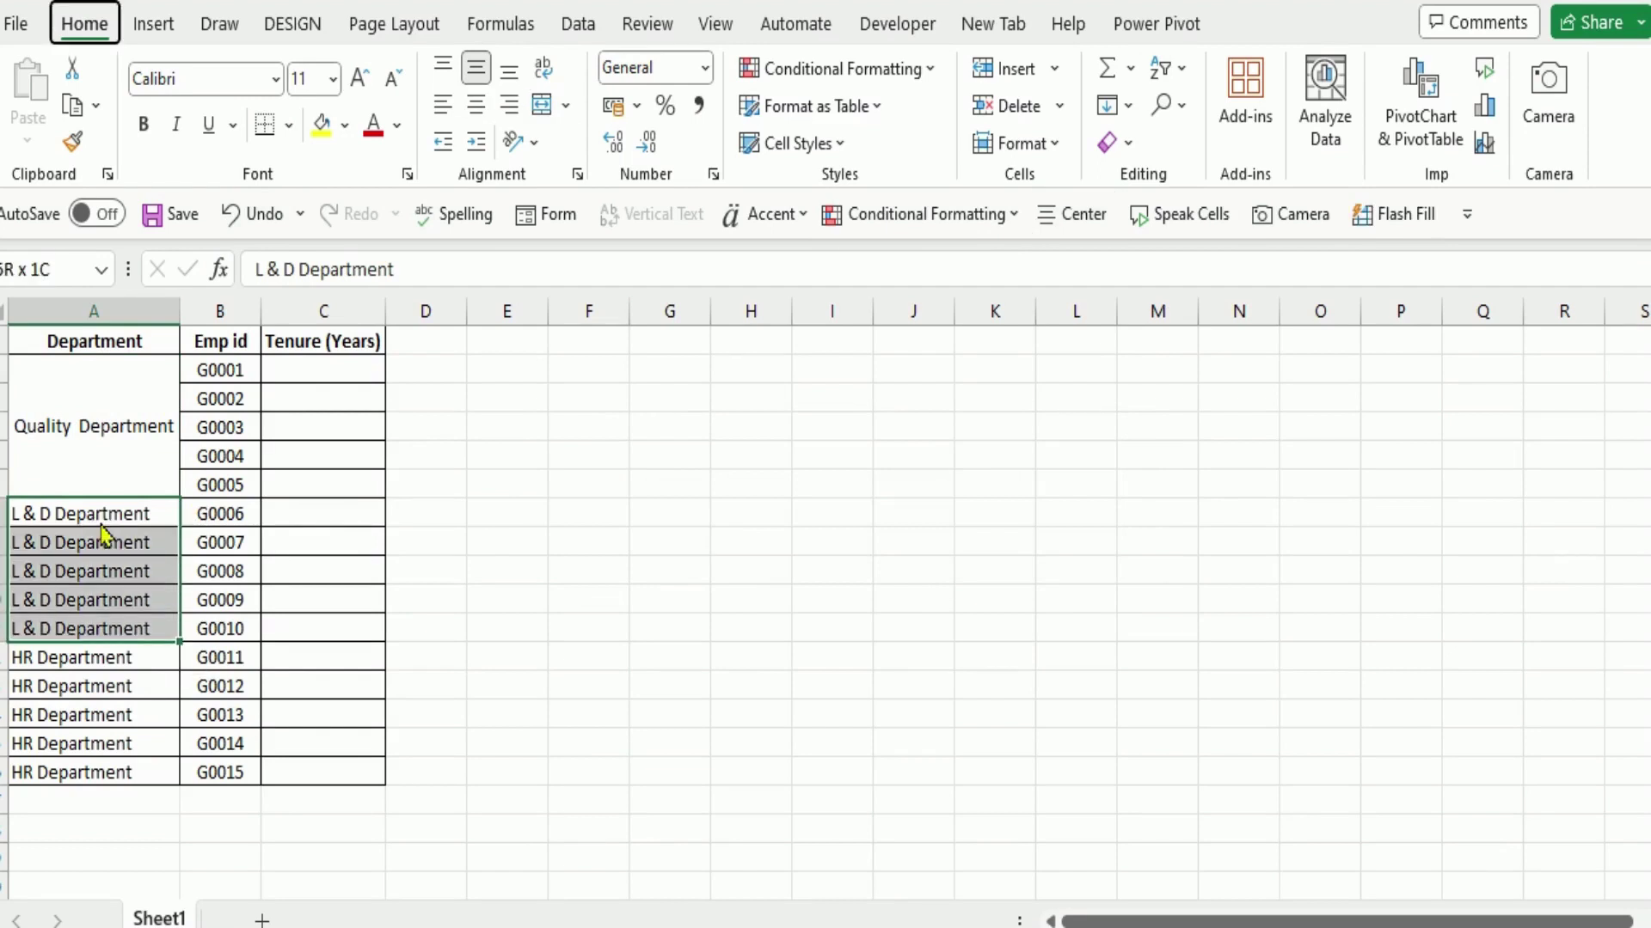
pyautogui.hotkey('alt', 'h')
pyautogui.press('m')
pyautogui.press('c')
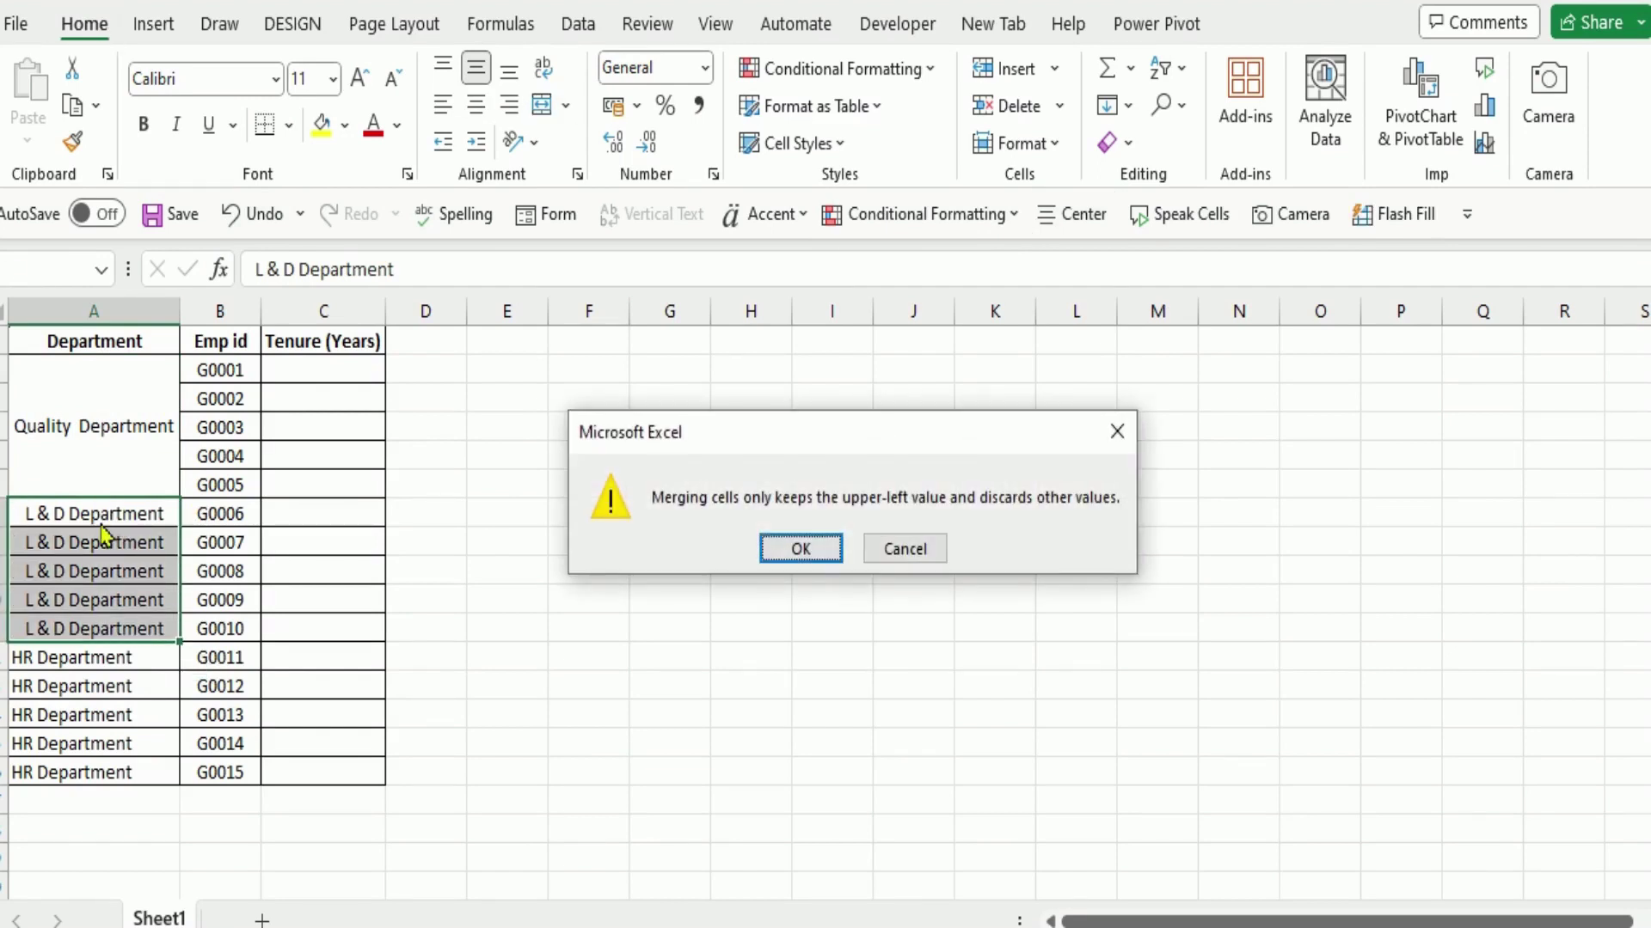
pyautogui.press('Return')
# - Merge and center the five HR Department cells in the Department column, keeping only the upper-left value
pyautogui.press('Down')
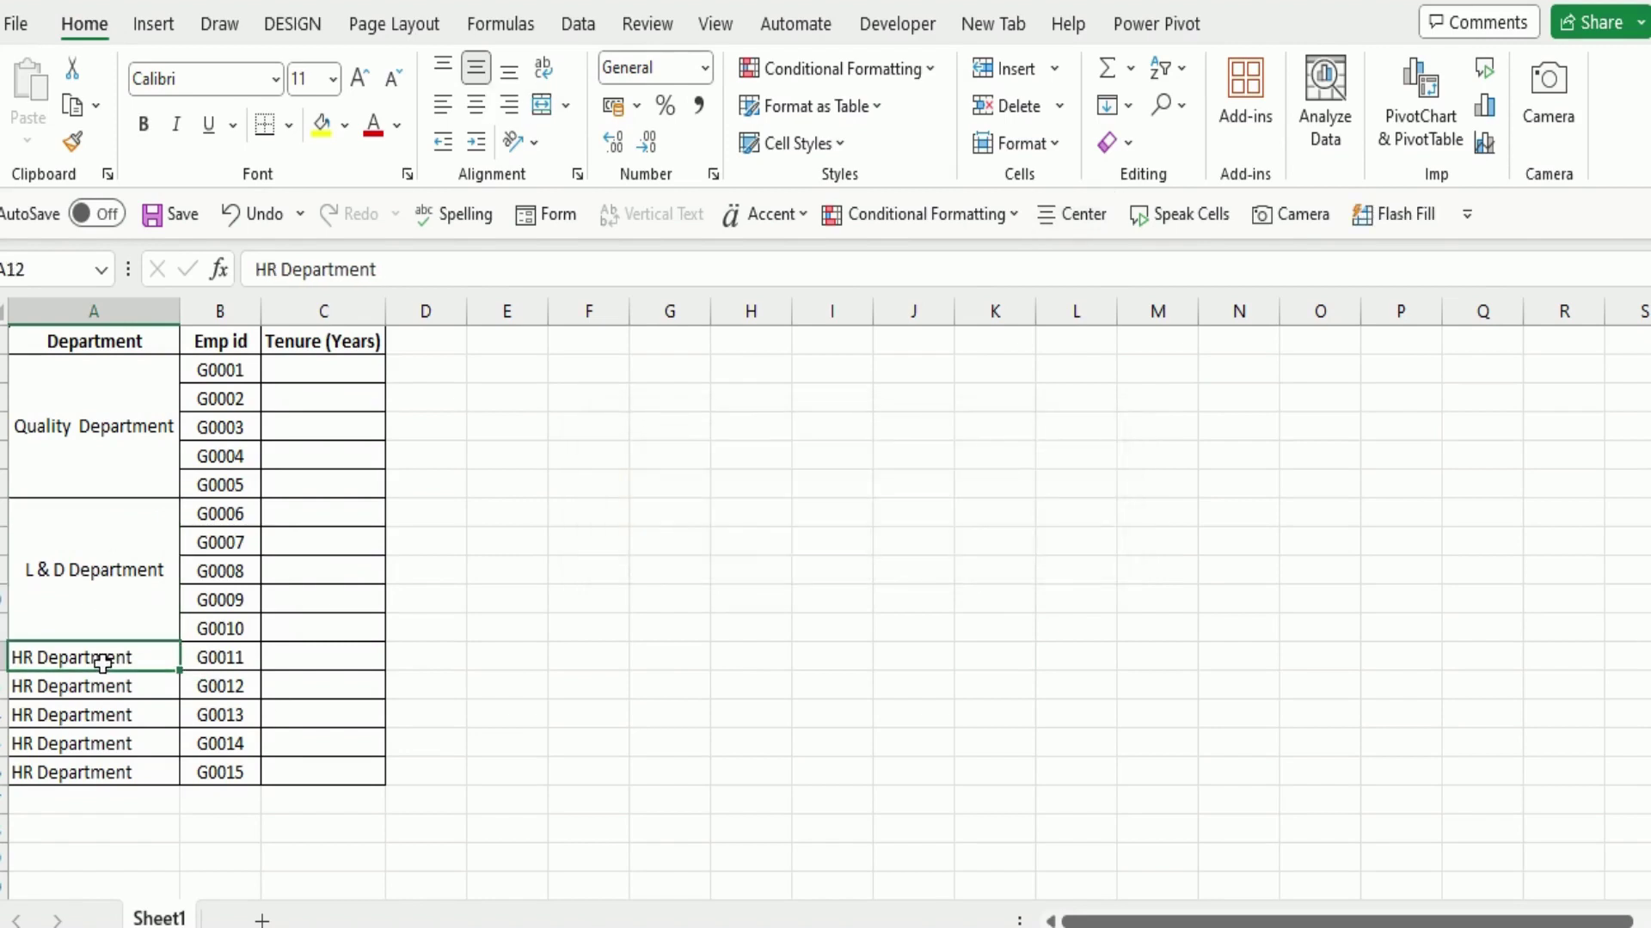
pyautogui.hotkey('shift', 'Down')
pyautogui.hotkey('shift', 'Down')
pyautogui.hotkey('shift', 'Down')
pyautogui.hotkey('shift', 'Down')
pyautogui.press('alt')
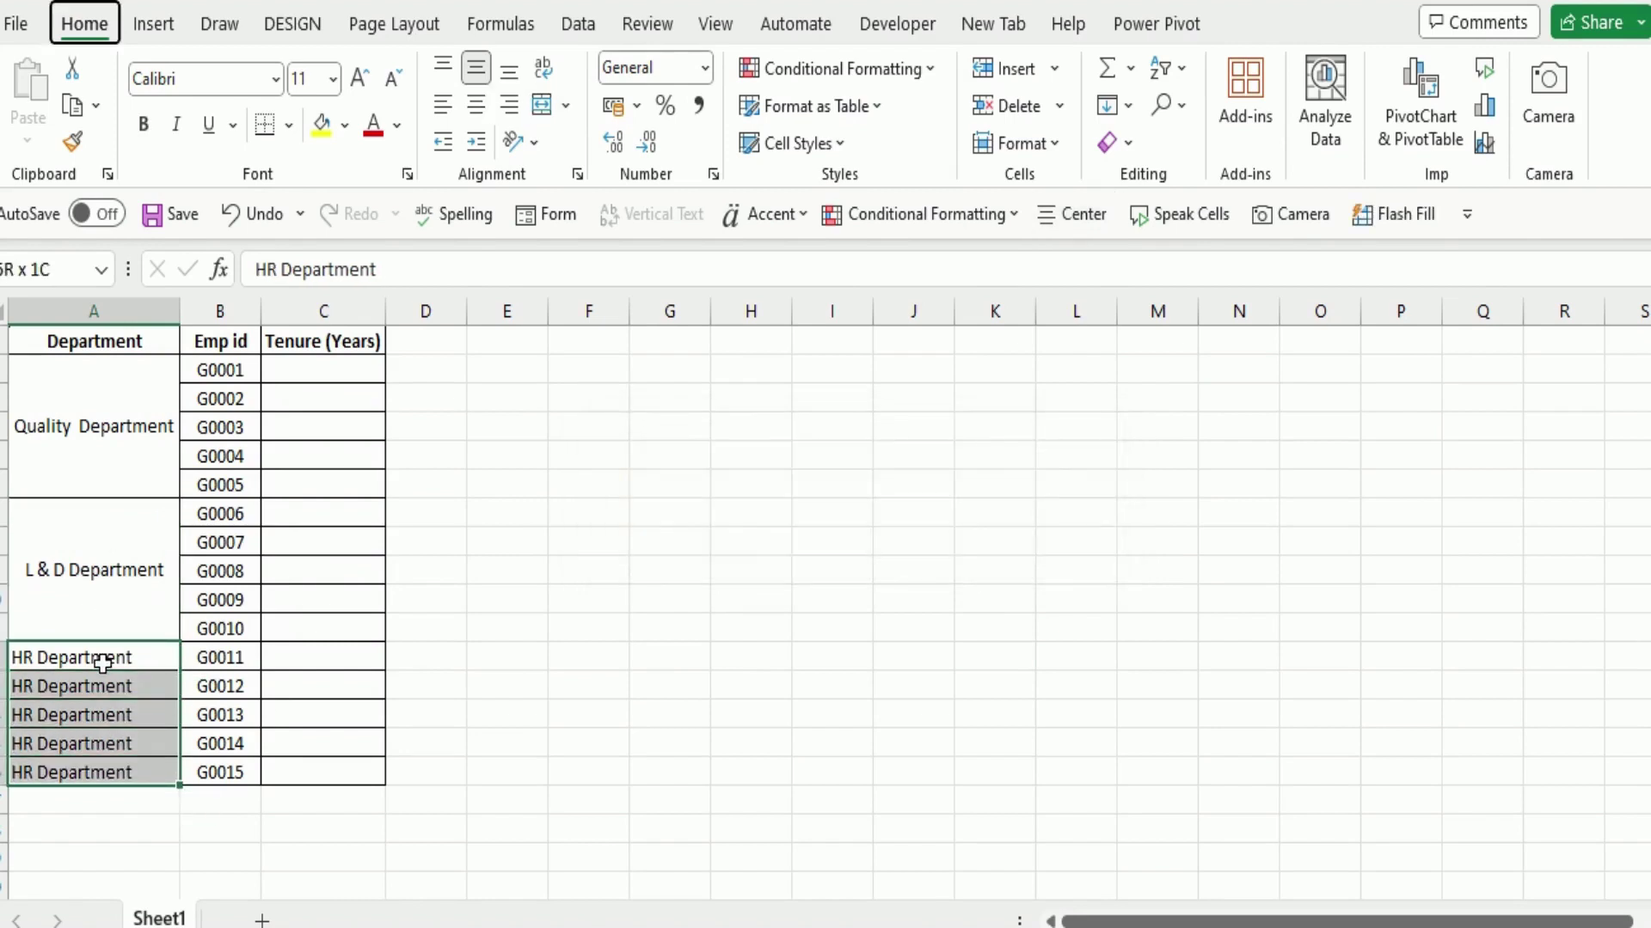
pyautogui.press('h')
pyautogui.press('m')
pyautogui.press('c')
pyautogui.press('Return')
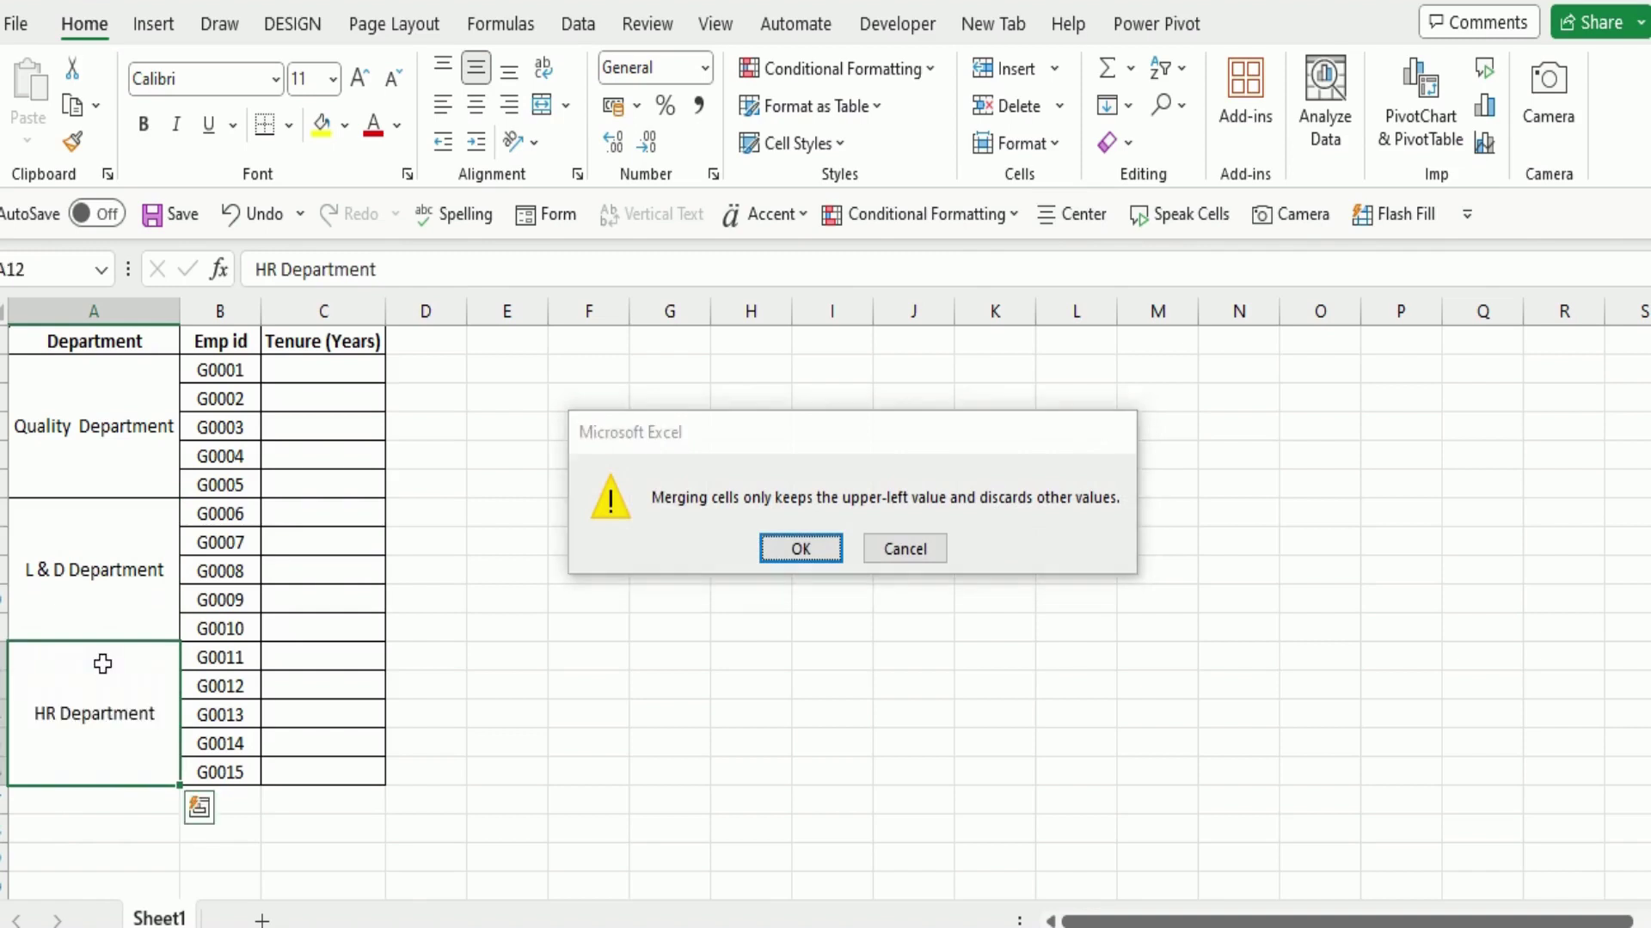
# - Enter the formula =RANDBETWEEN(2,10) in cell C2 of the Tenure (Years) column
pyautogui.click(315, 370)
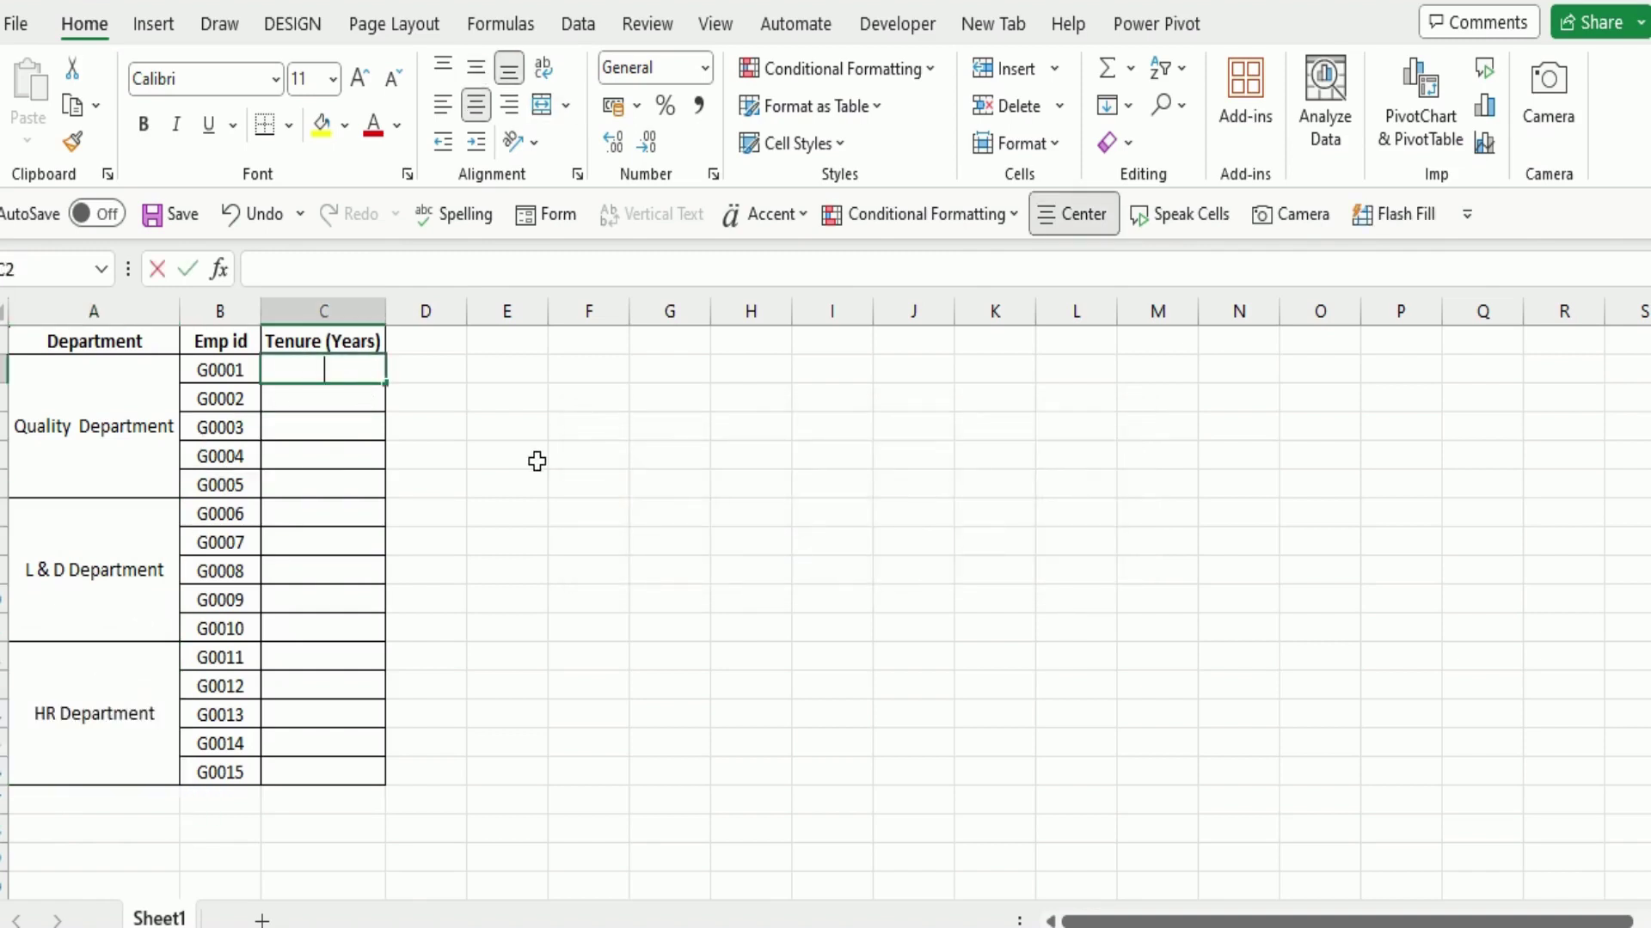
pyautogui.write('=rand')
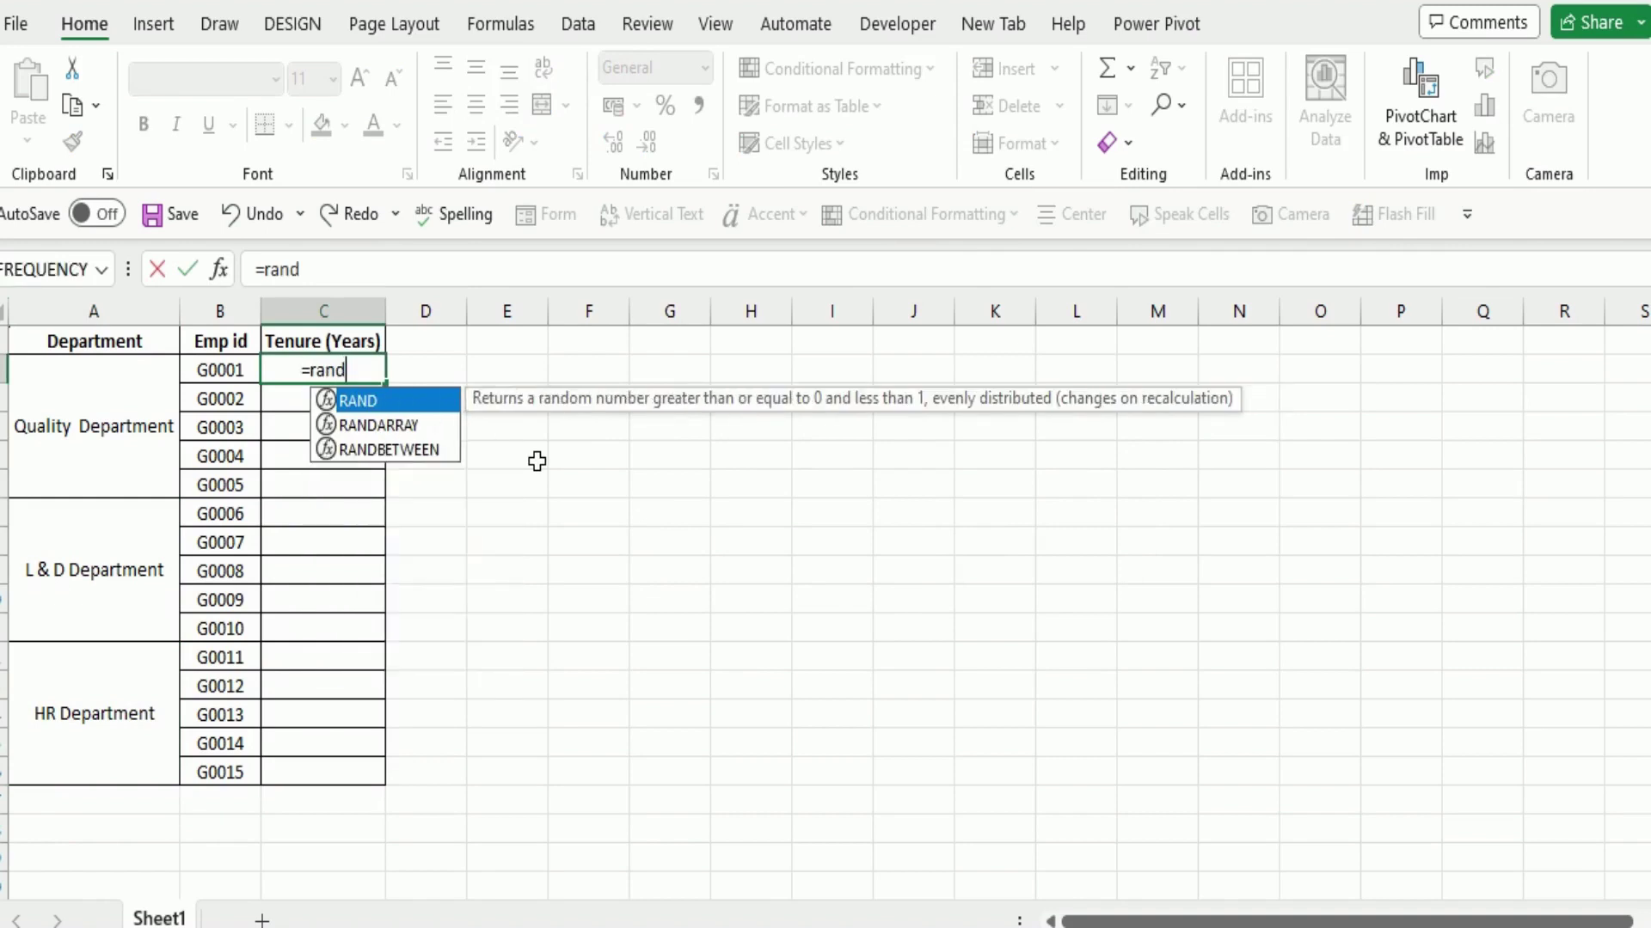
pyautogui.press('Down')
pyautogui.press('Down')
pyautogui.press('Tab')
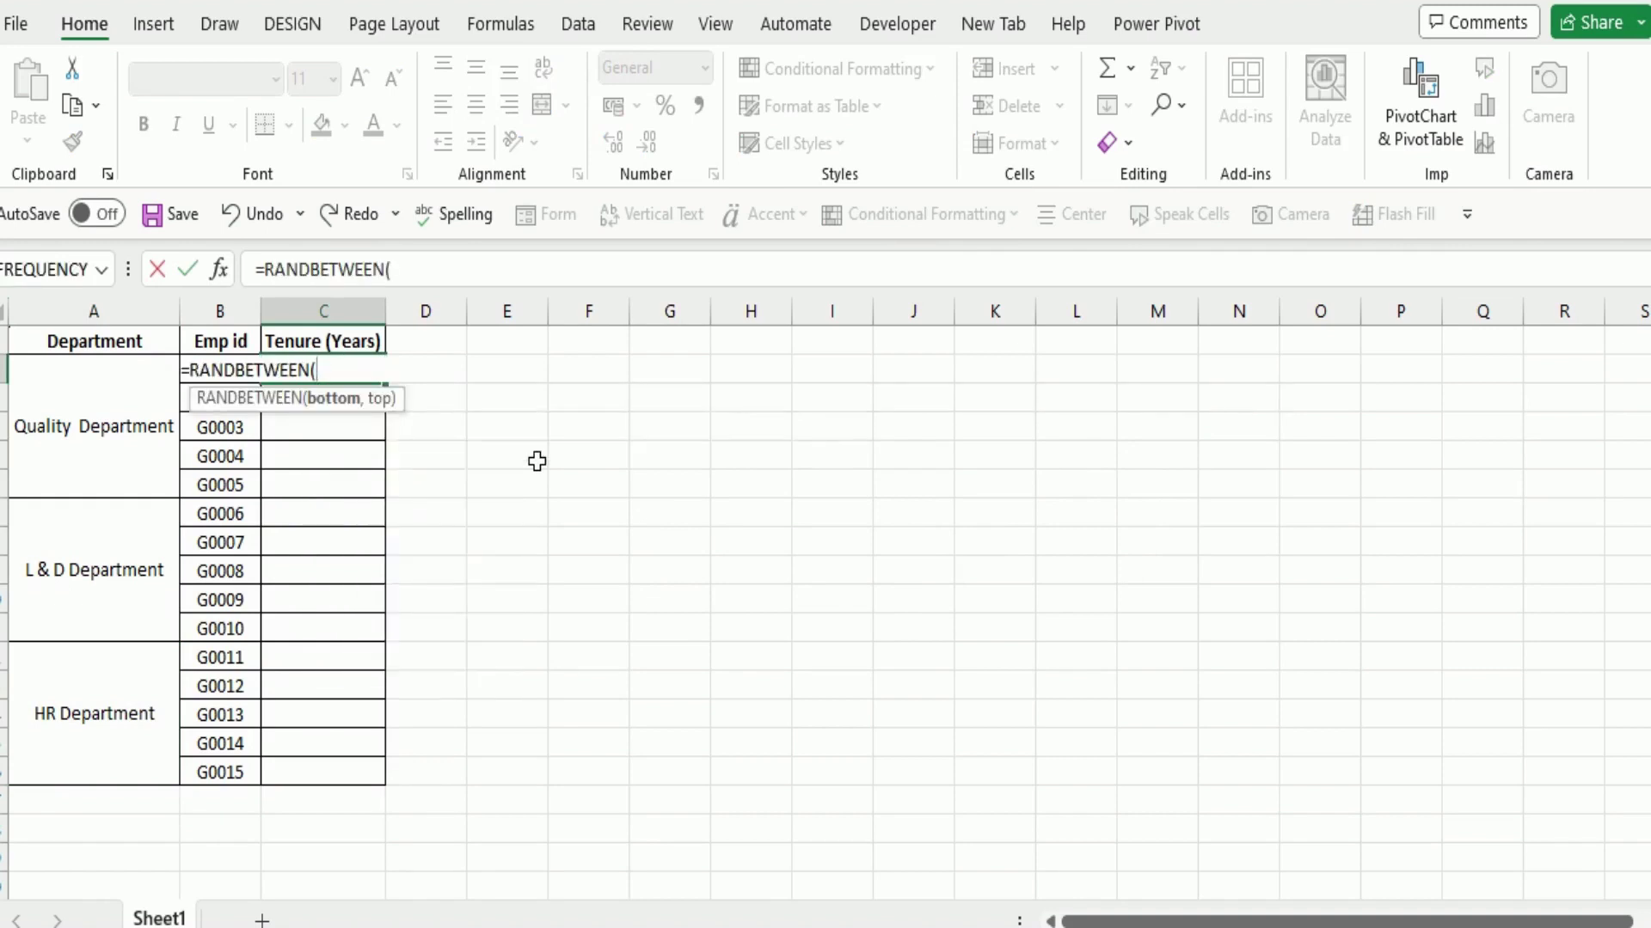
pyautogui.write('2,1')
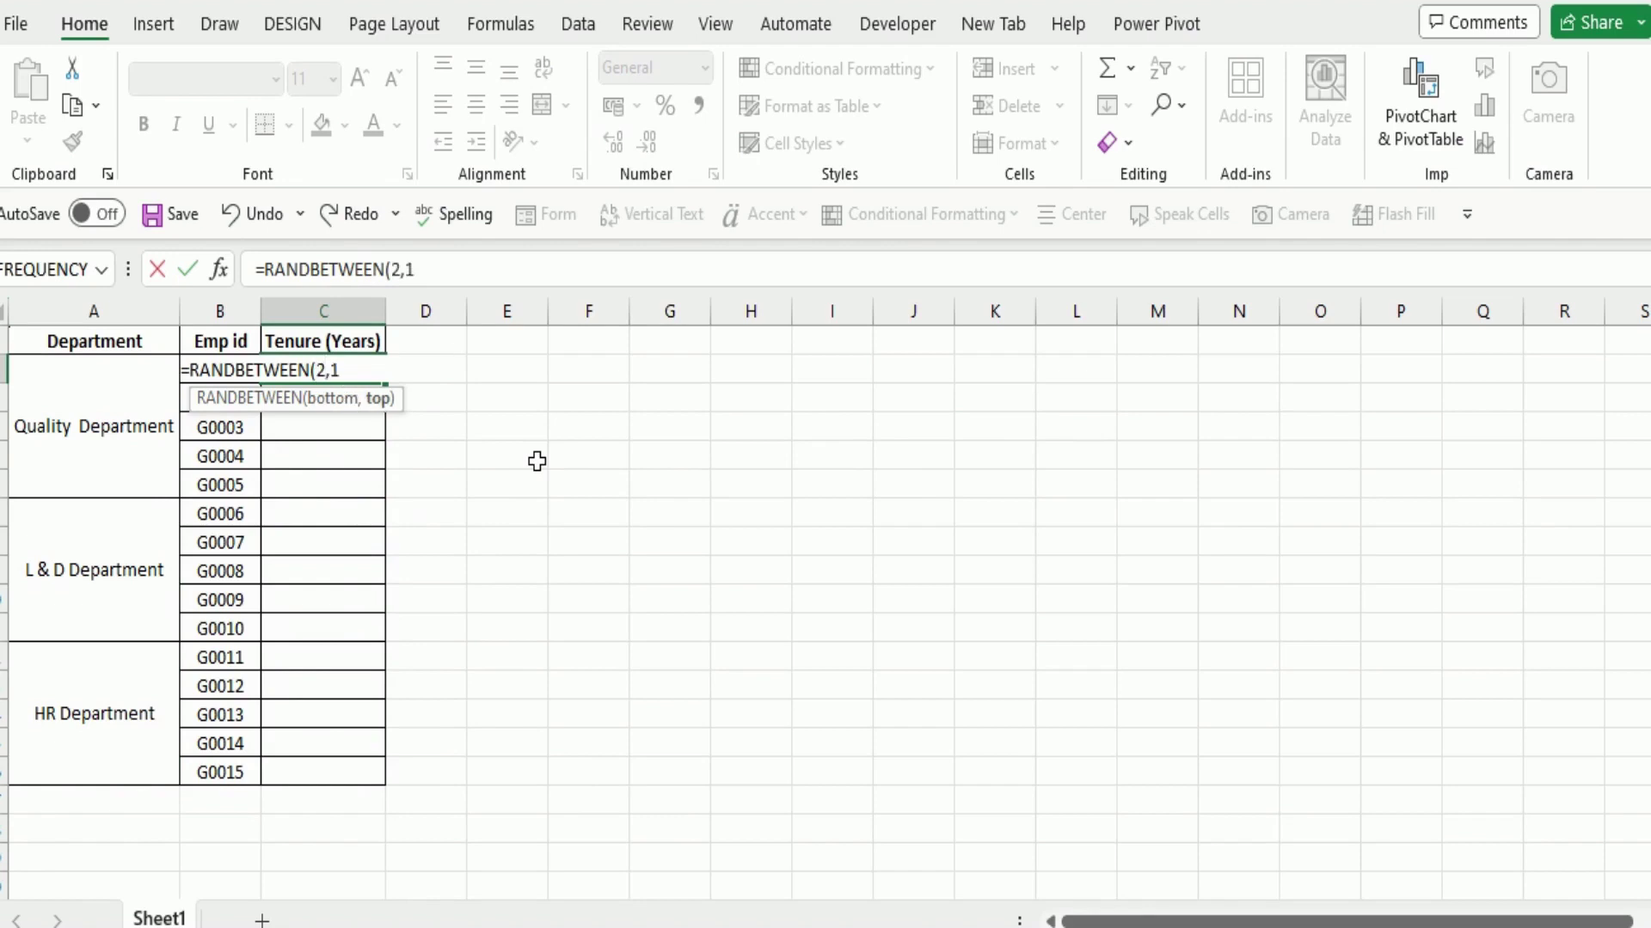
pyautogui.write('0)')
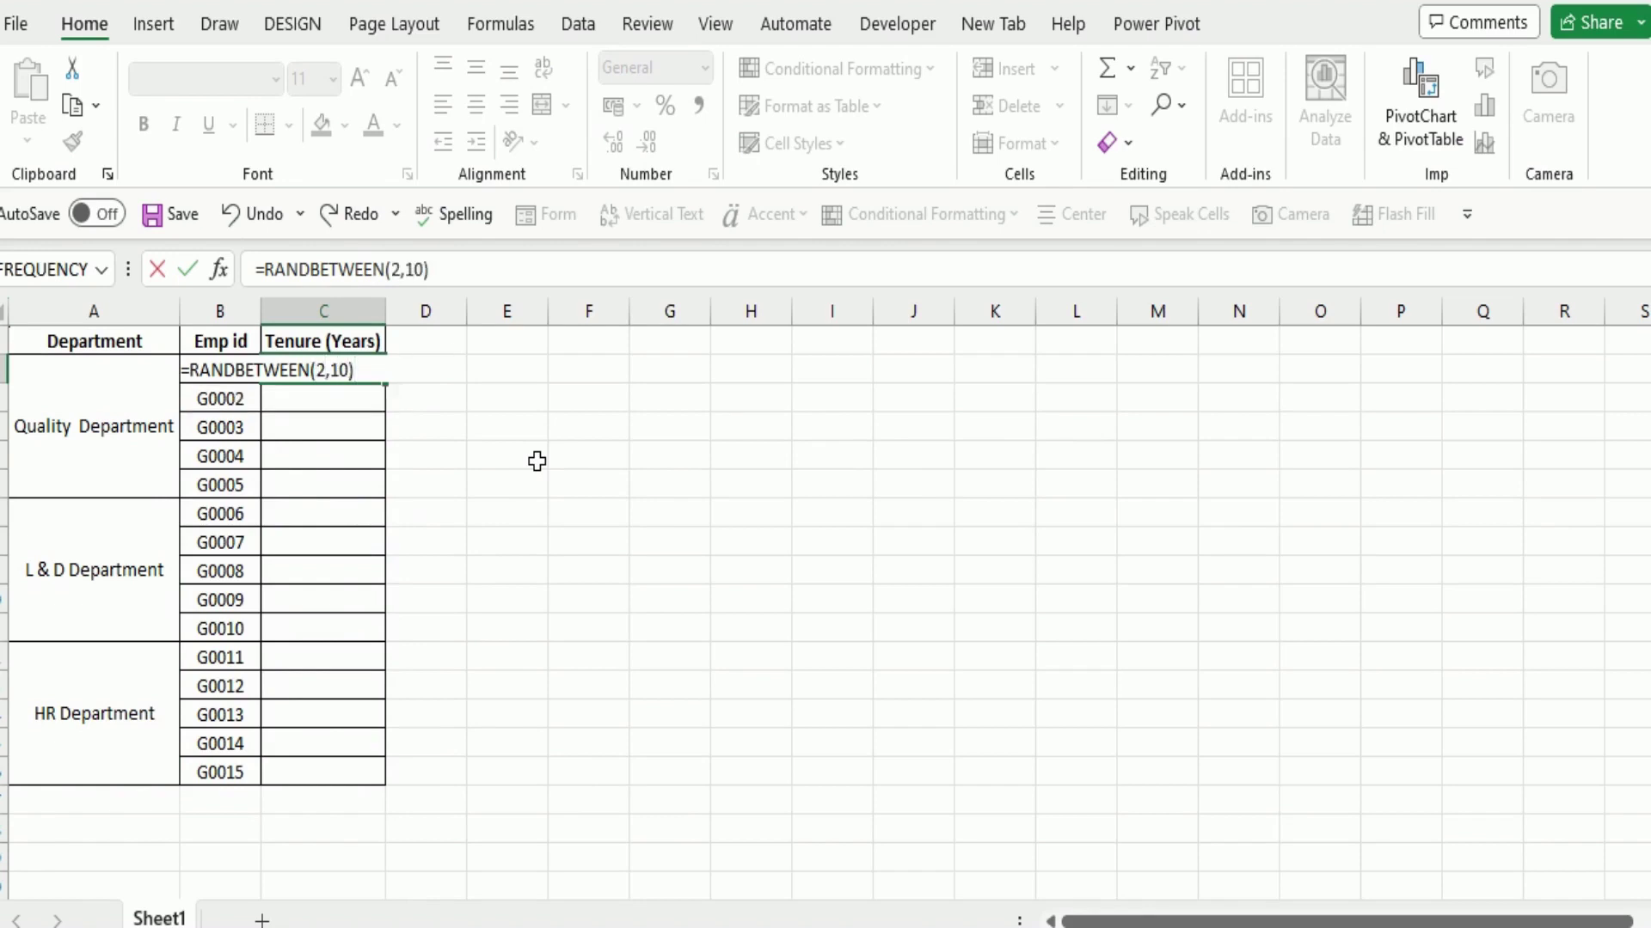
pyautogui.press('Return')
# - Fill the C2 formula down the Tenure (Years) column to the row of employee G0015
pyautogui.click(345, 367)
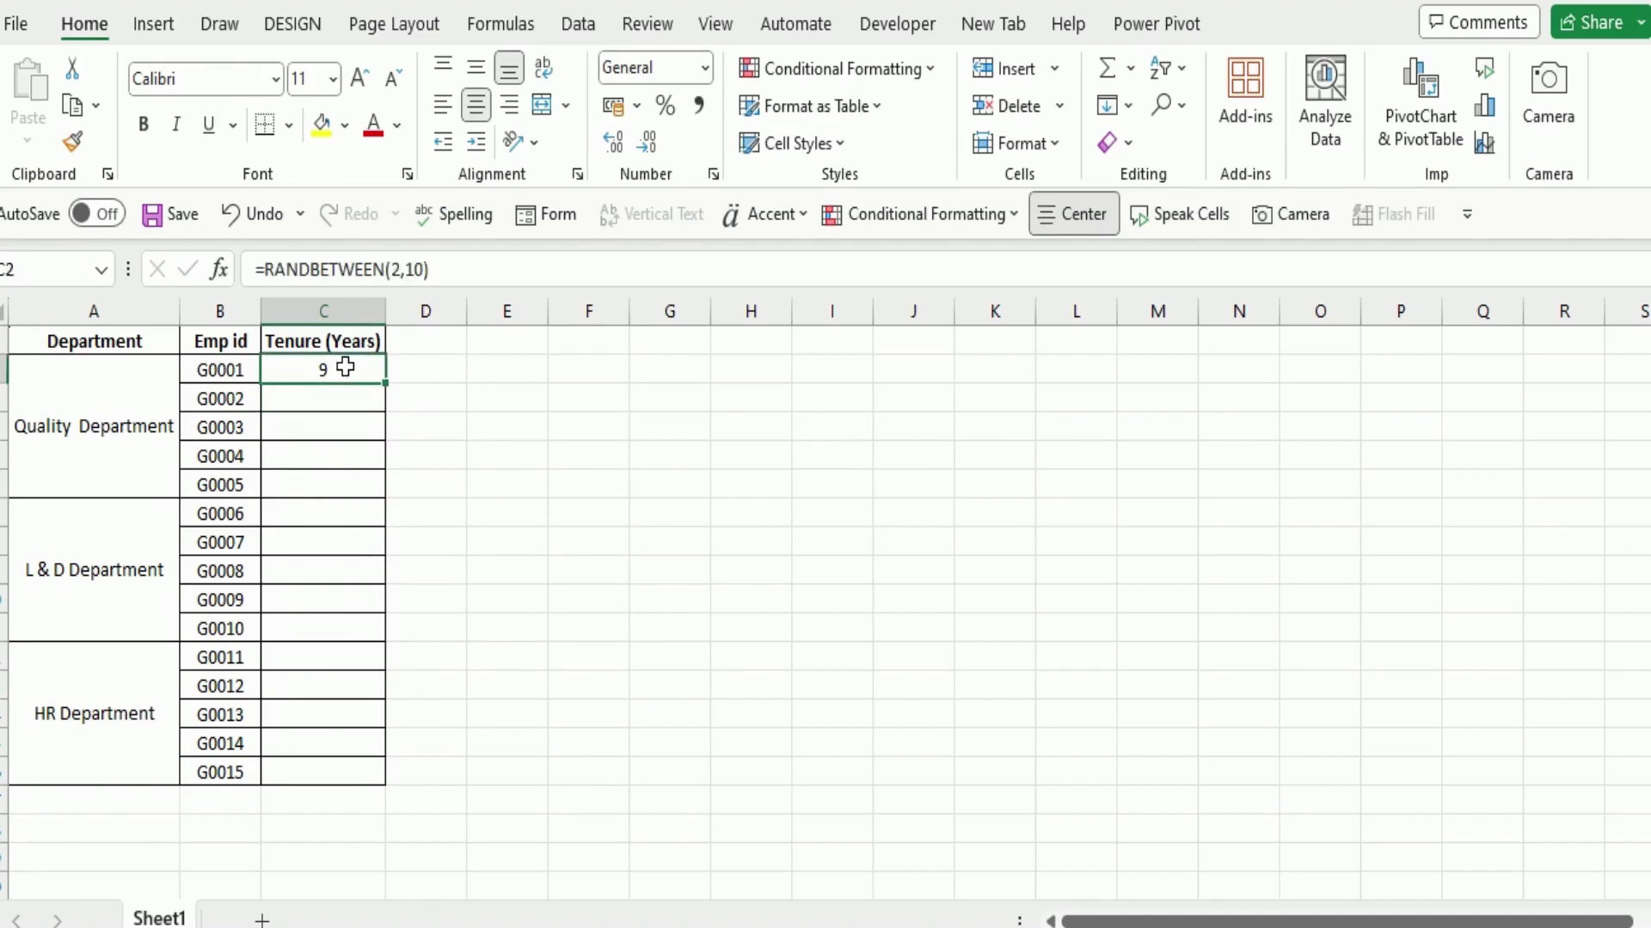
pyautogui.moveTo(382, 382); pyautogui.dragTo(371, 776)
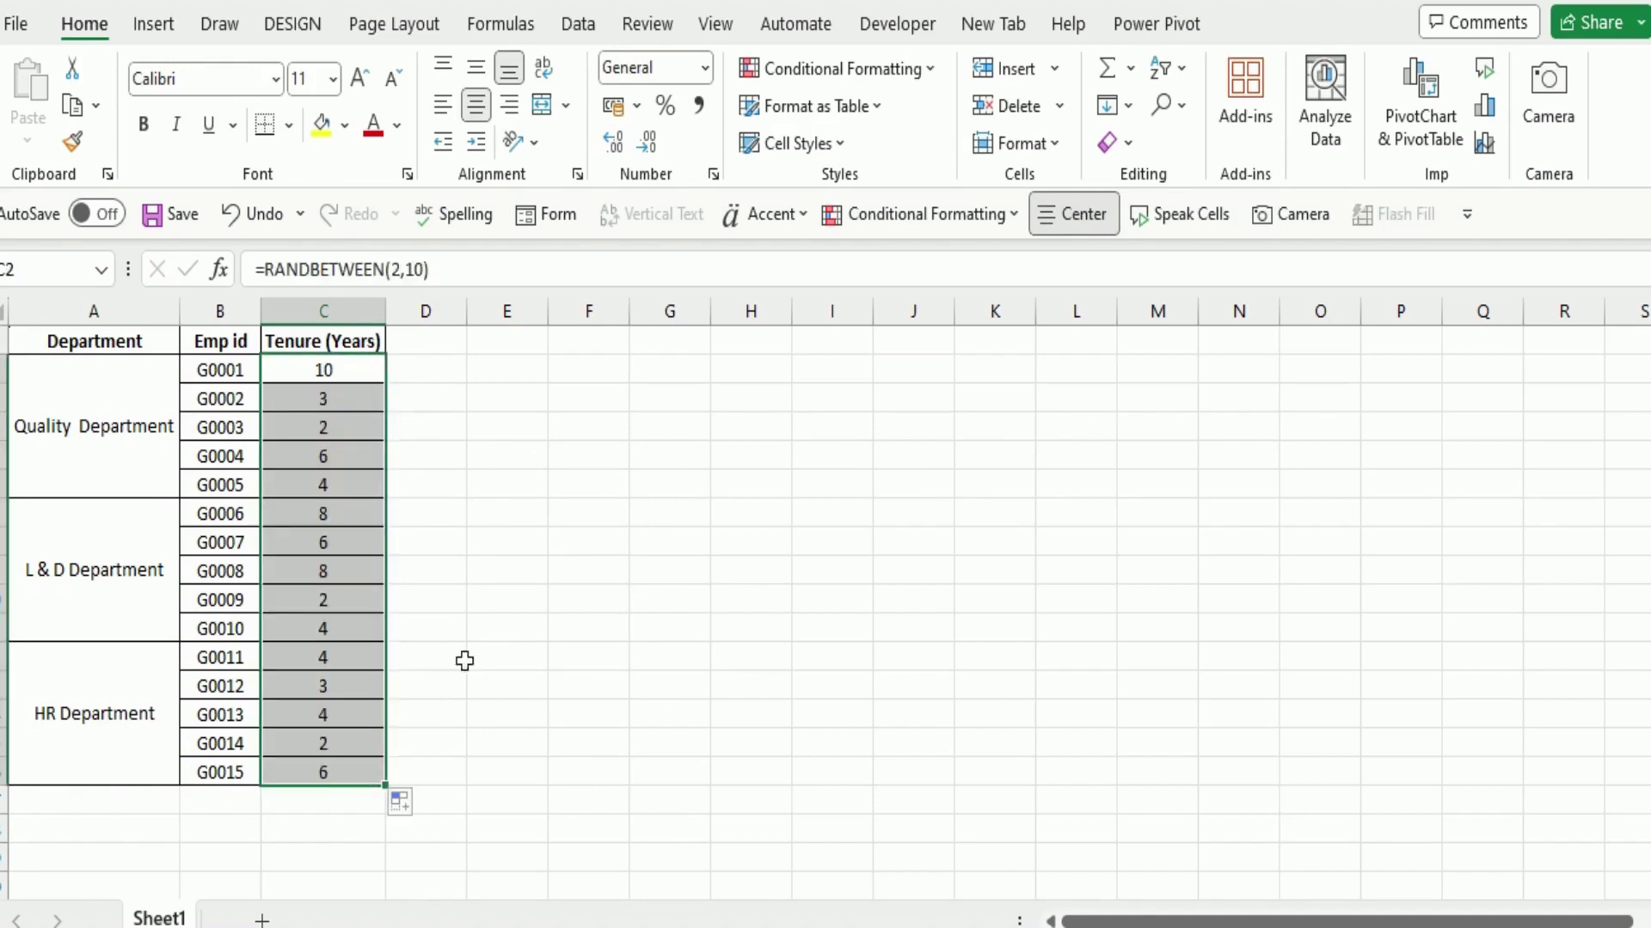
pyautogui.click(519, 612)
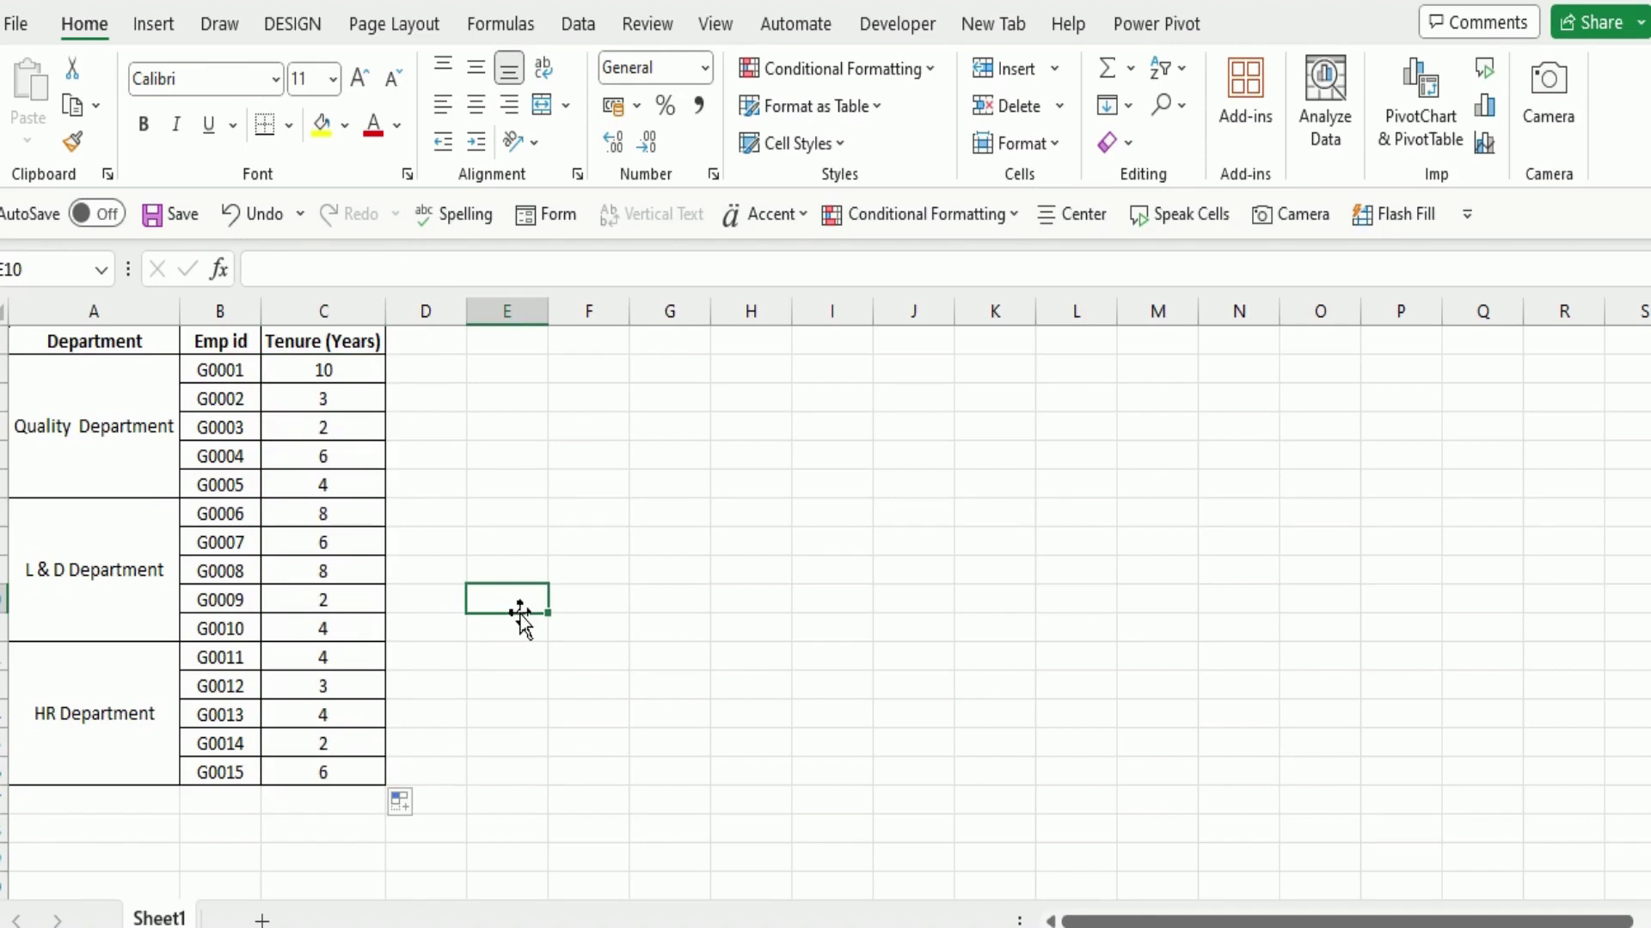
# - Insert a 2-D clustered column chart from the whole table, including the Department, Emp id and Tenure (Years) headers
pyautogui.click(114, 344)
pyautogui.hotkey('ctrl', 'shift', 'Right')
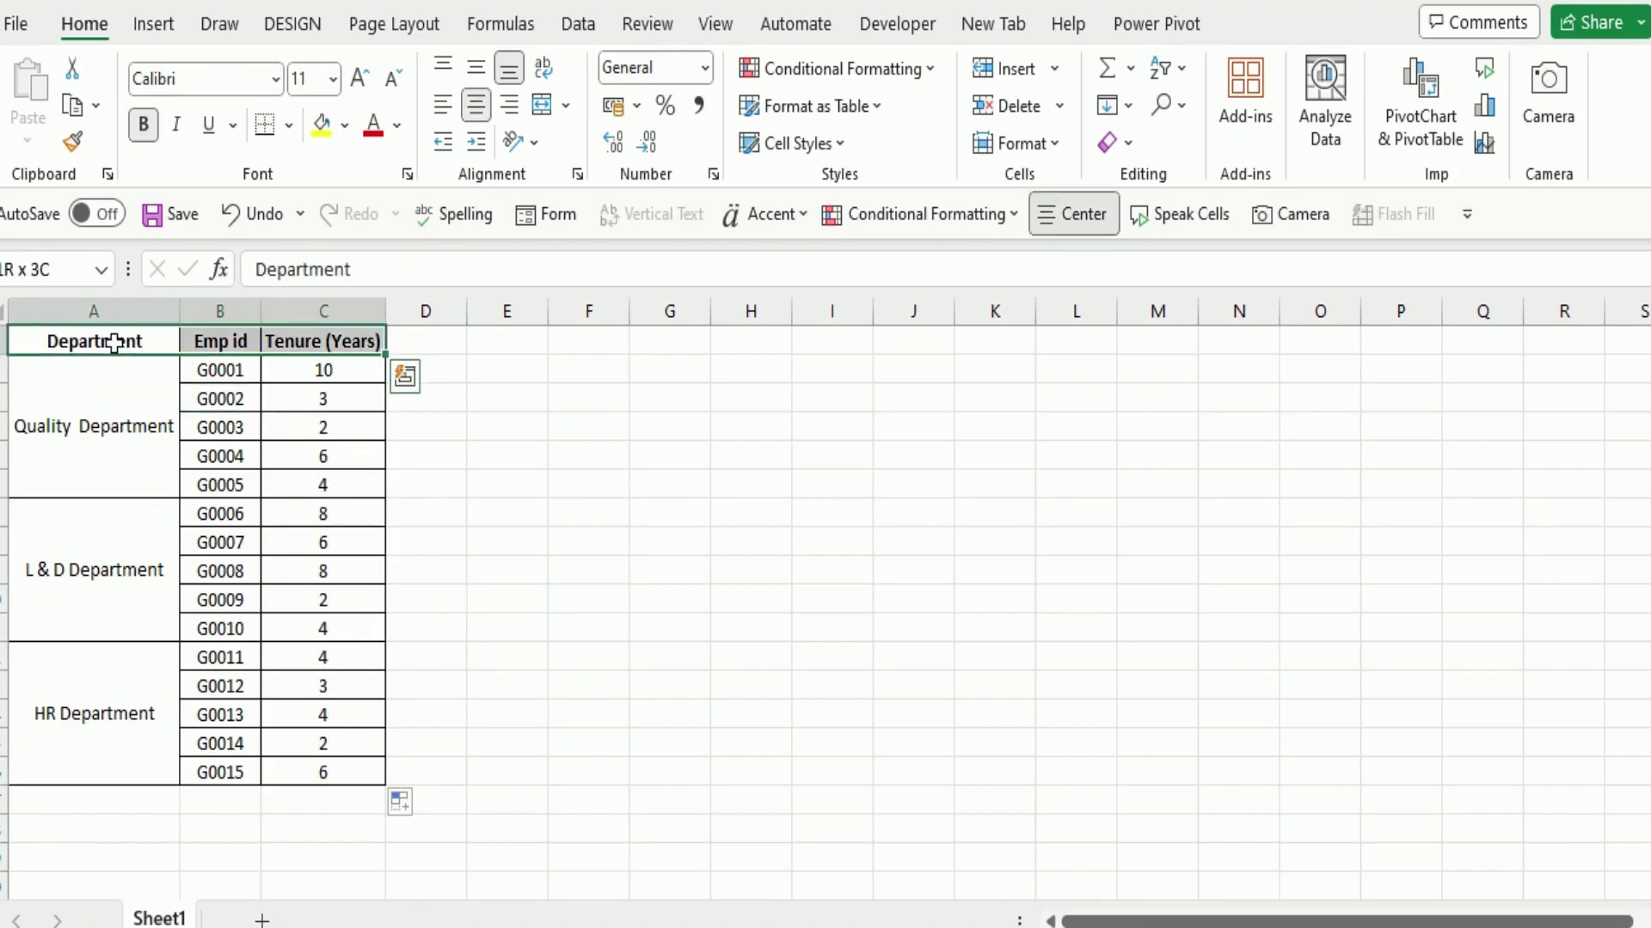
pyautogui.hotkey('ctrl', 'shift', 'Down')
pyautogui.hotkey('ctrl', 'shift', 'Down')
pyautogui.hotkey('ctrl', 'shift', 'Down')
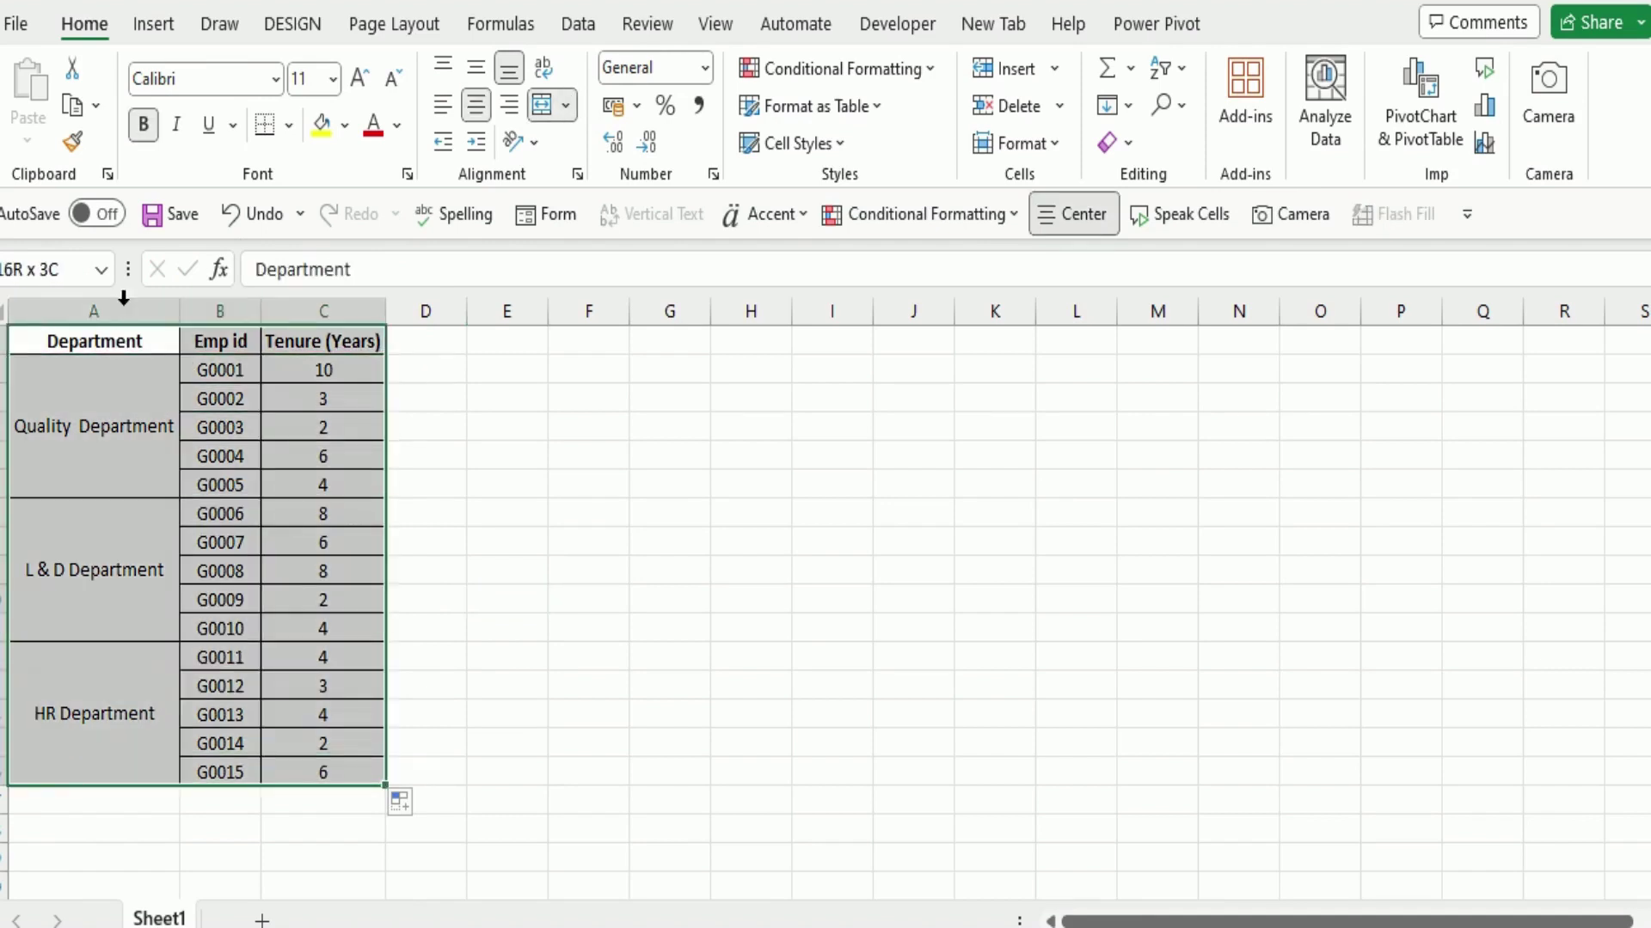
pyautogui.click(163, 24)
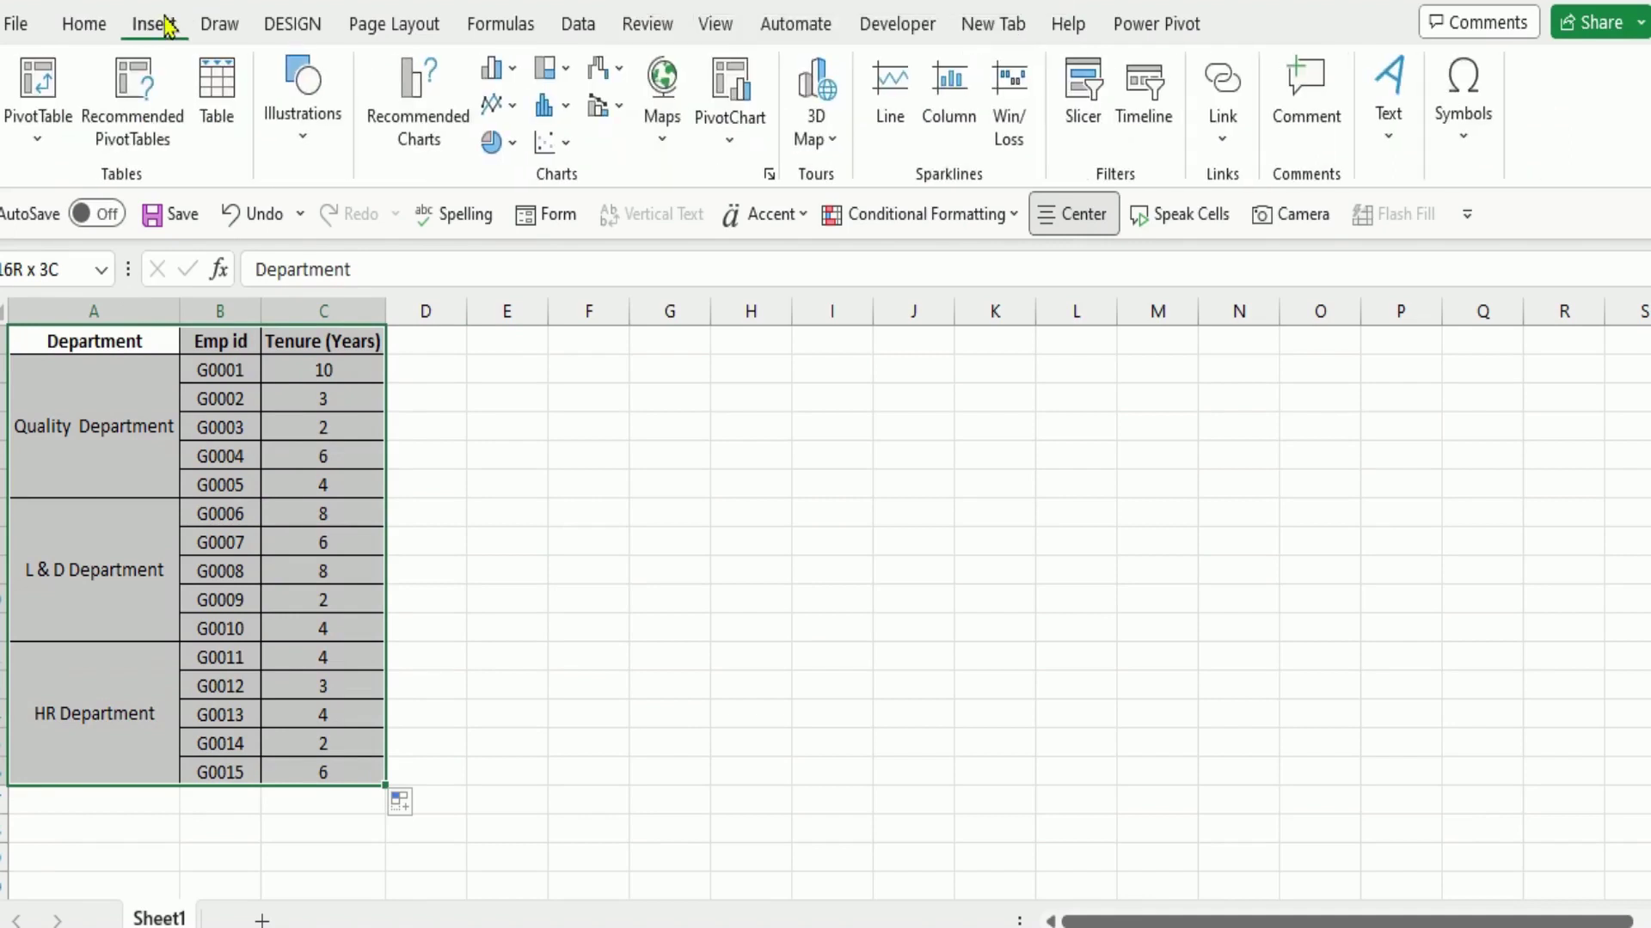
pyautogui.click(568, 107)
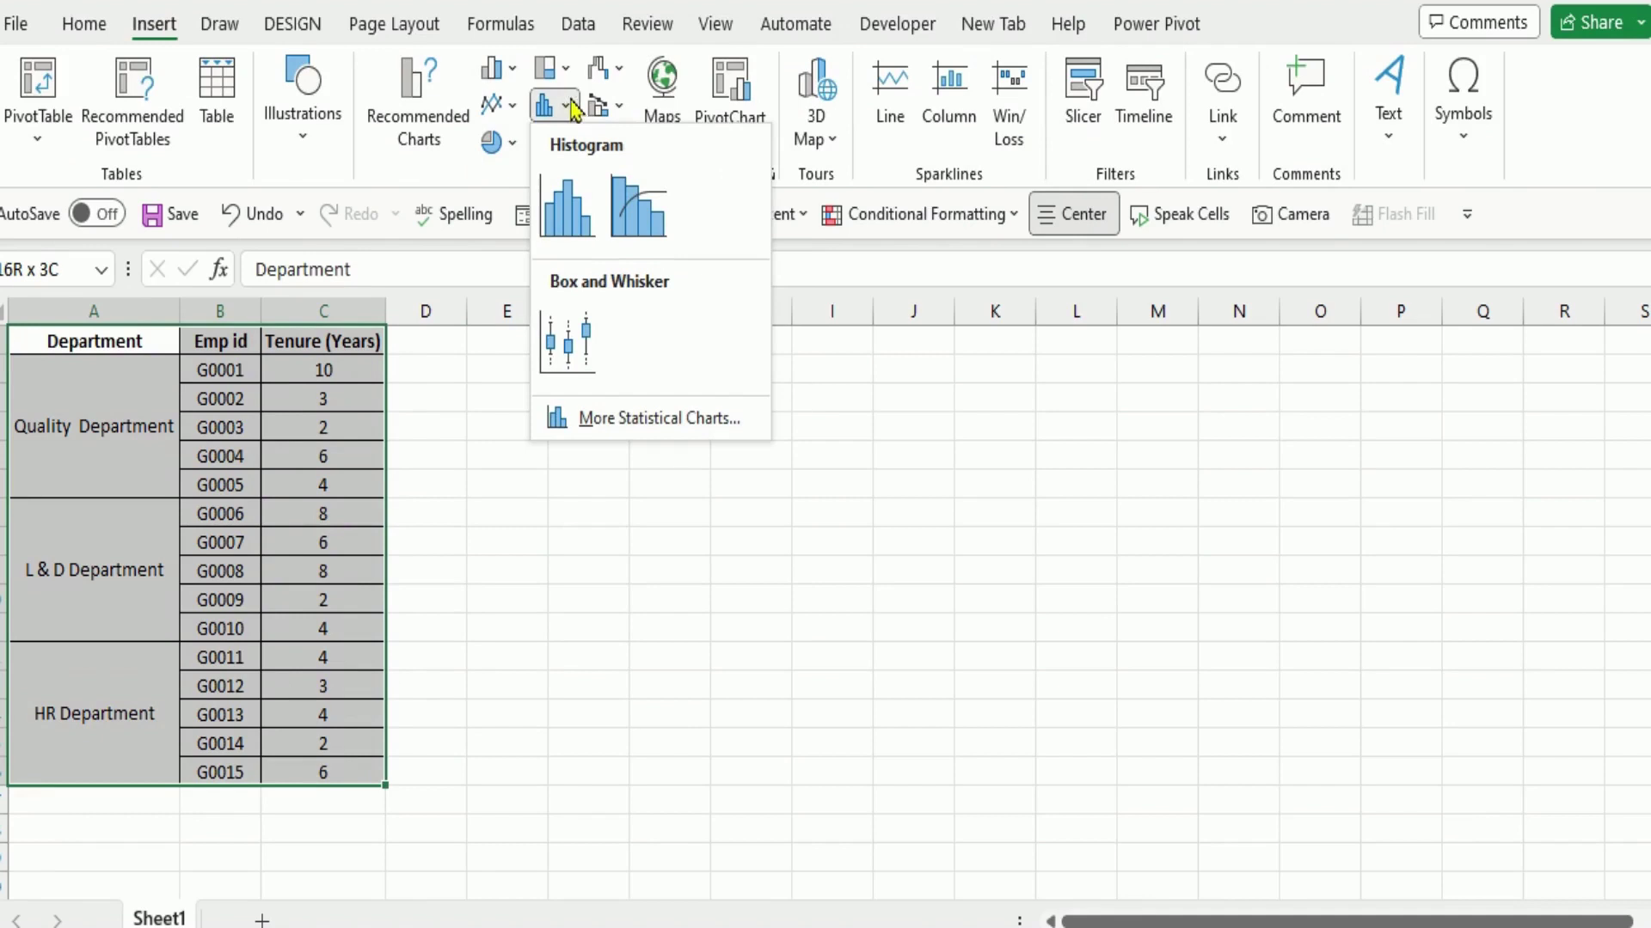
pyautogui.click(519, 77)
pyautogui.click(518, 78)
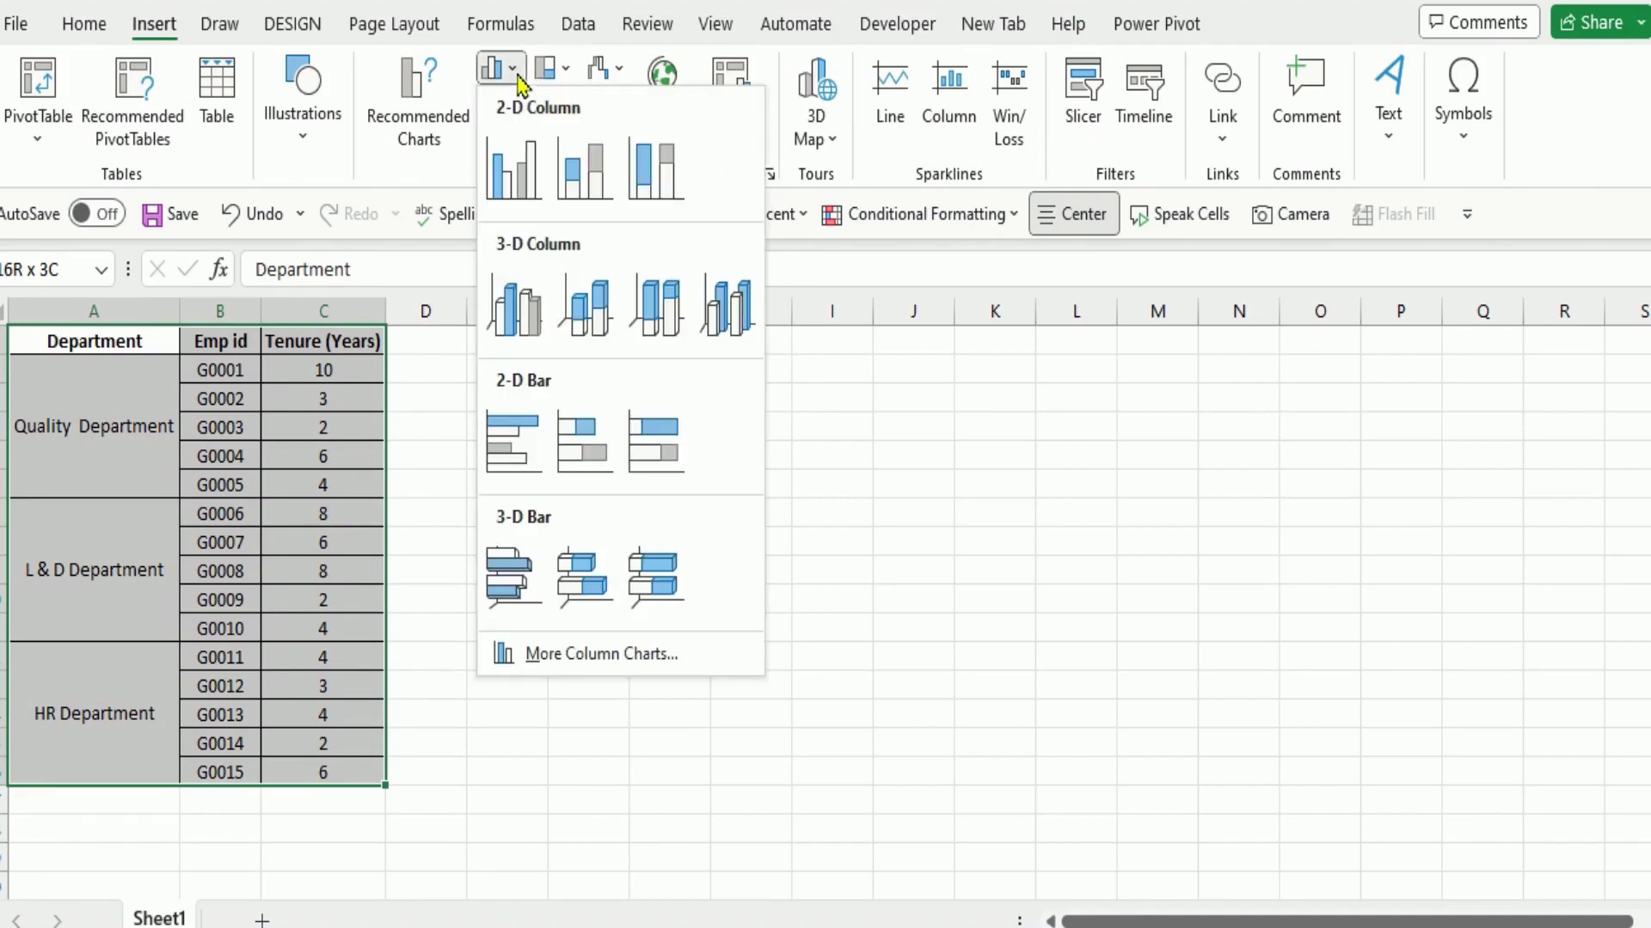
pyautogui.click(518, 150)
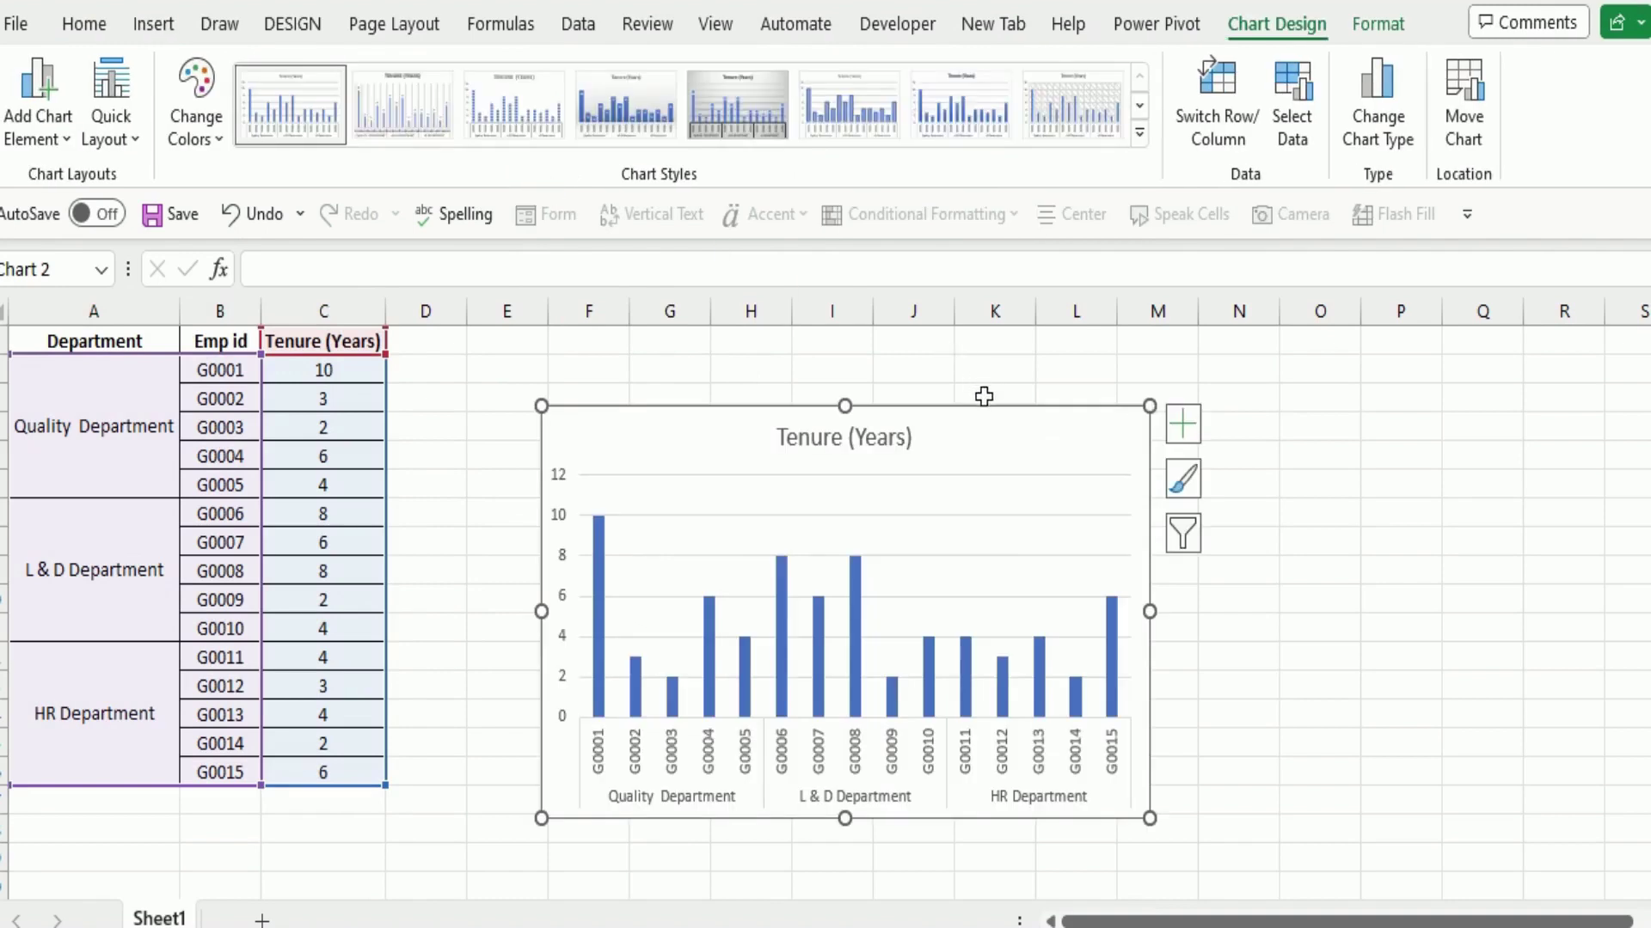
# - Move the chart up beside the table and enlarge it to span about columns F to O
pyautogui.moveTo(985, 411); pyautogui.dragTo(1024, 350)
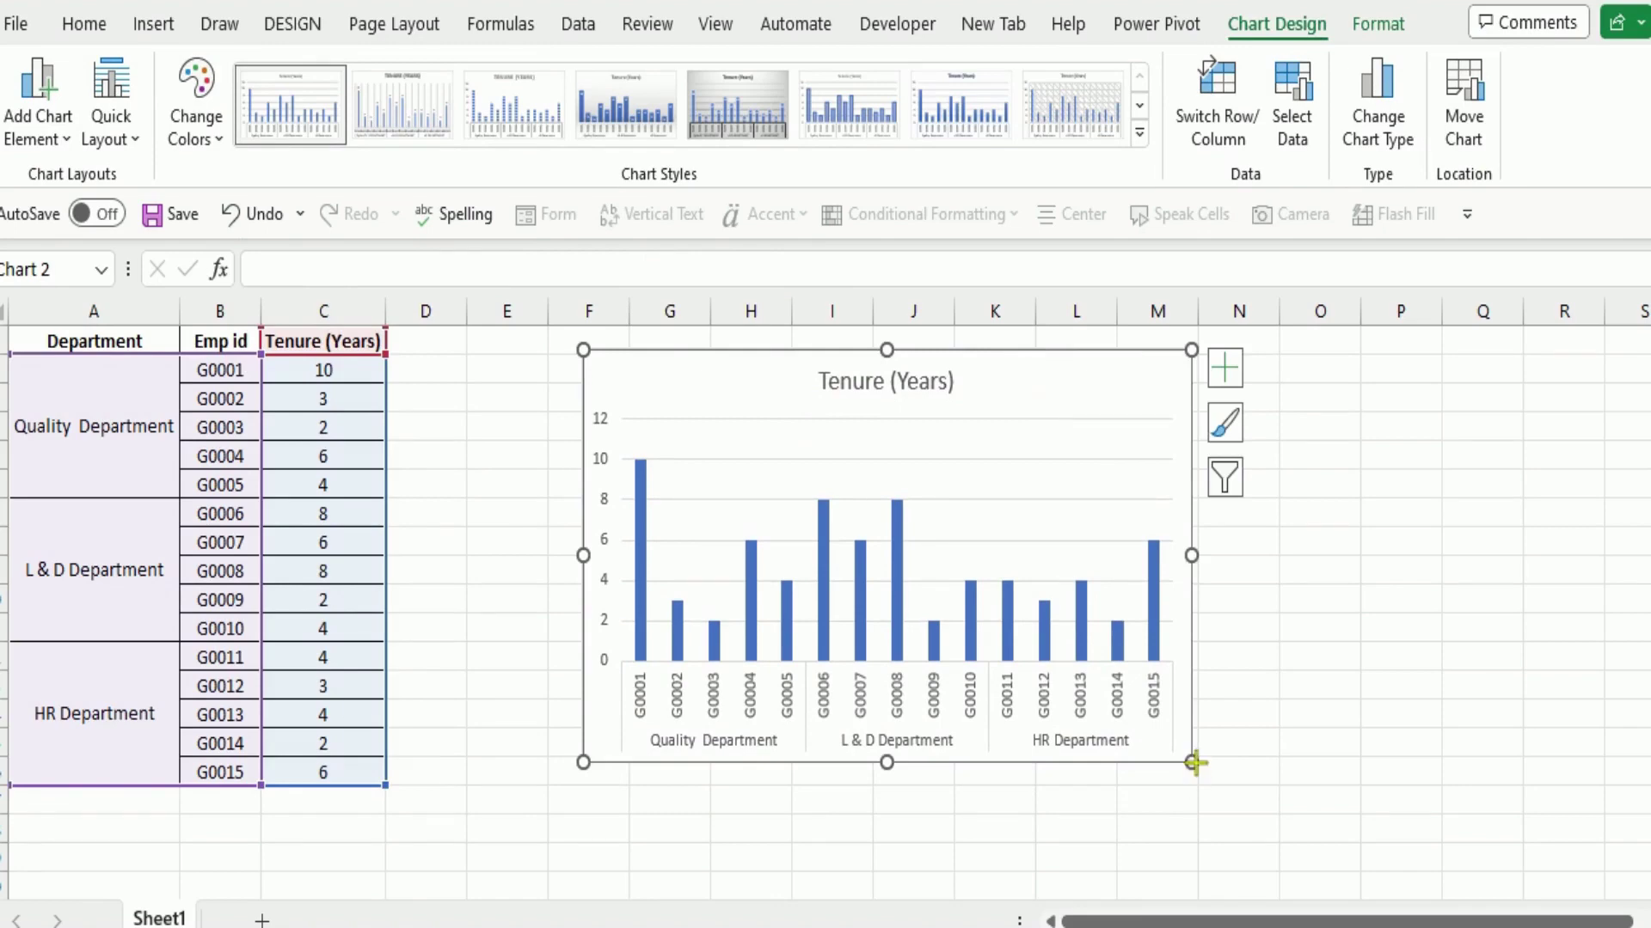
pyautogui.moveTo(1195, 762); pyautogui.dragTo(1341, 871)
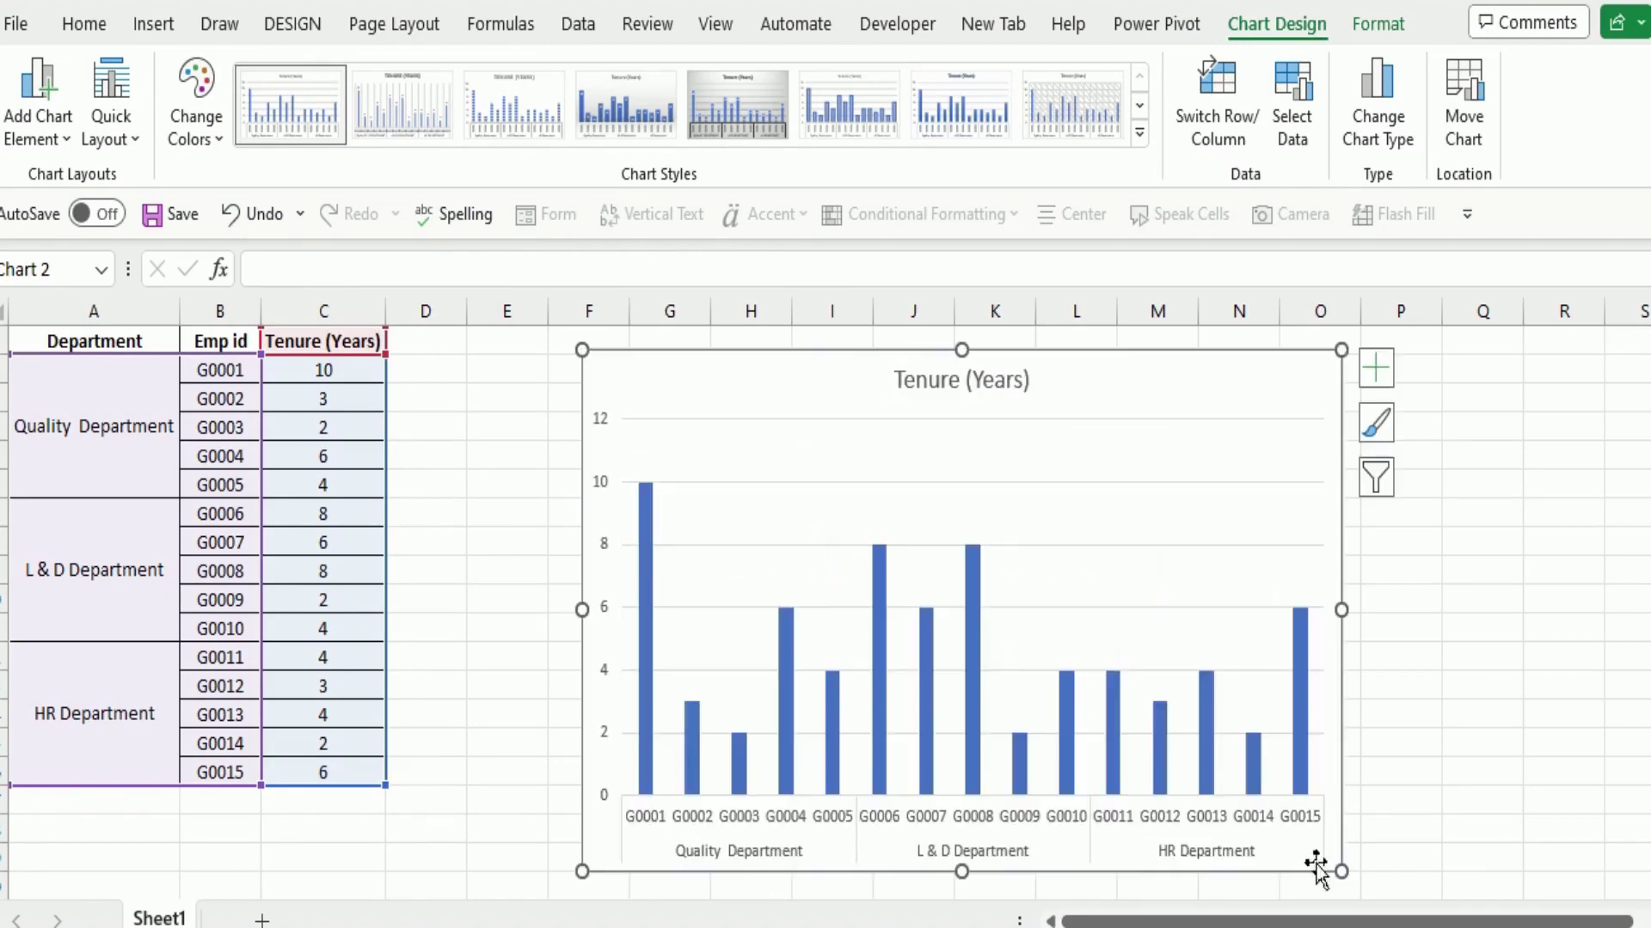
# - Make the chart's horizontal axis labels bold and delete the vertical axis
pyautogui.click(746, 824)
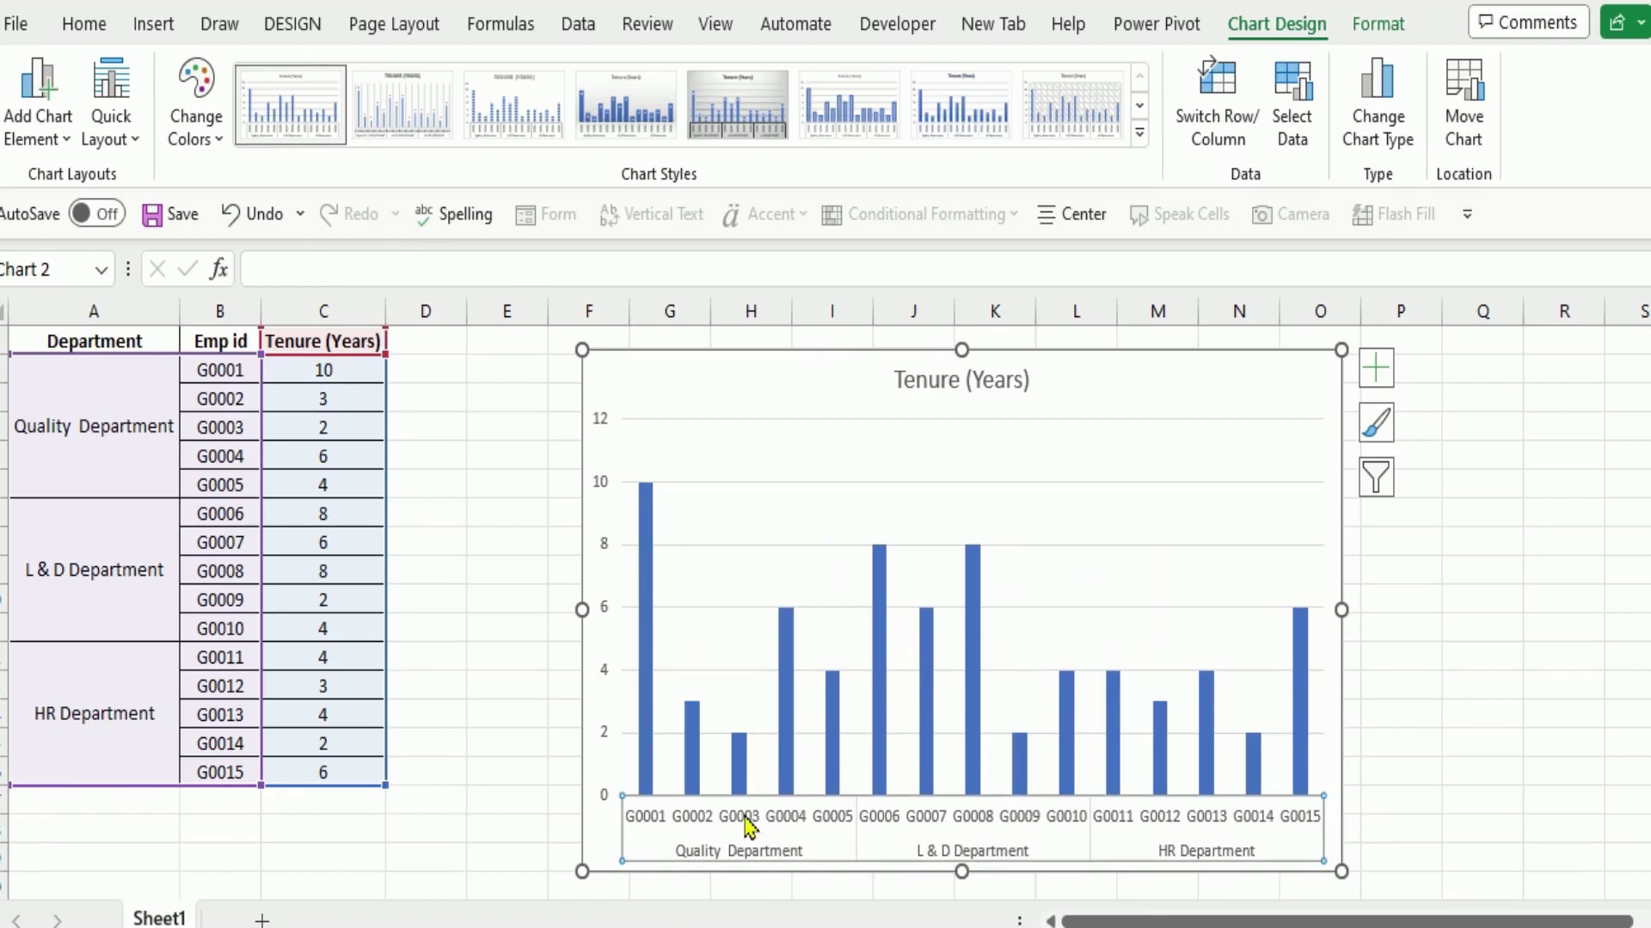
pyautogui.hotkey('ctrl', 'b')
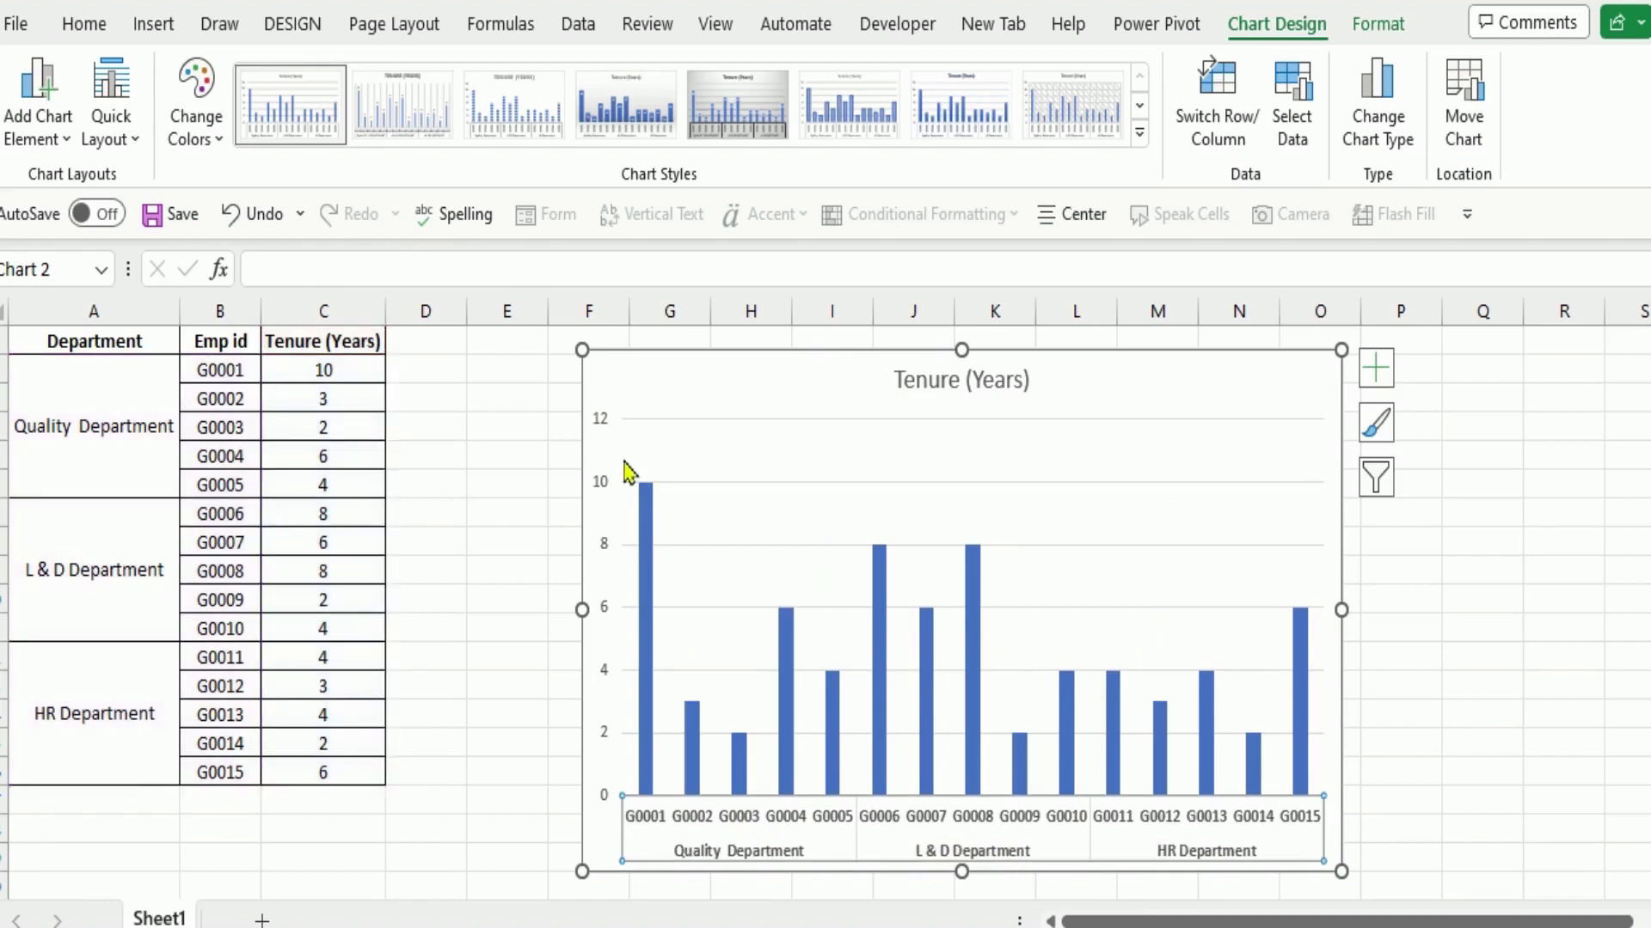
pyautogui.click(602, 427)
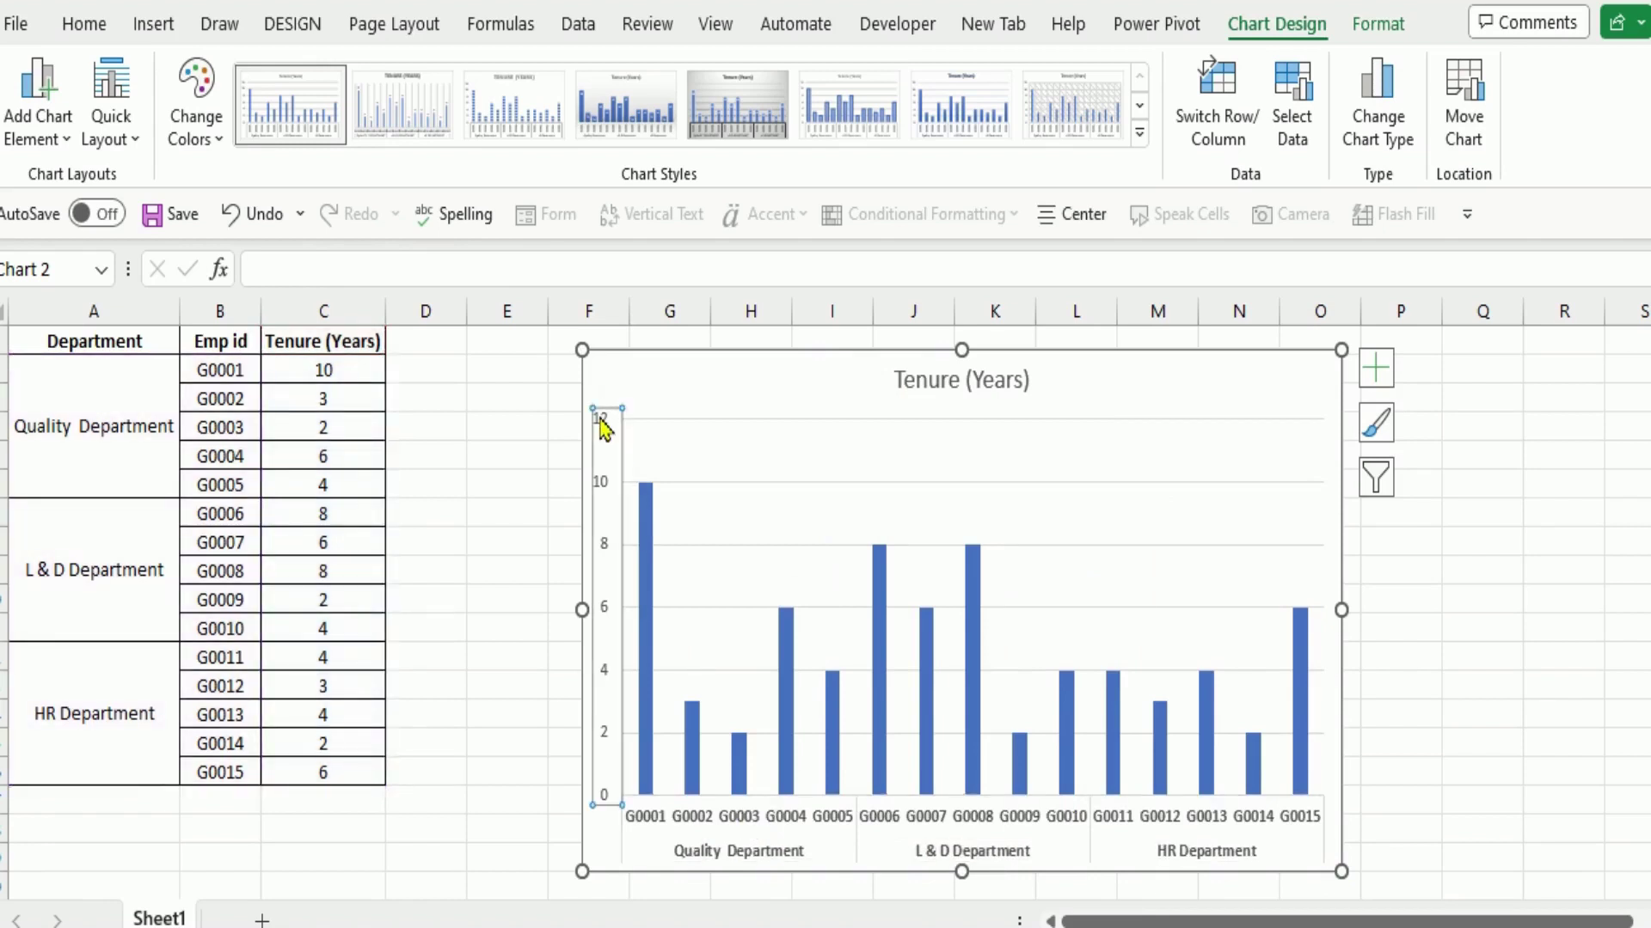
pyautogui.press('Delete')
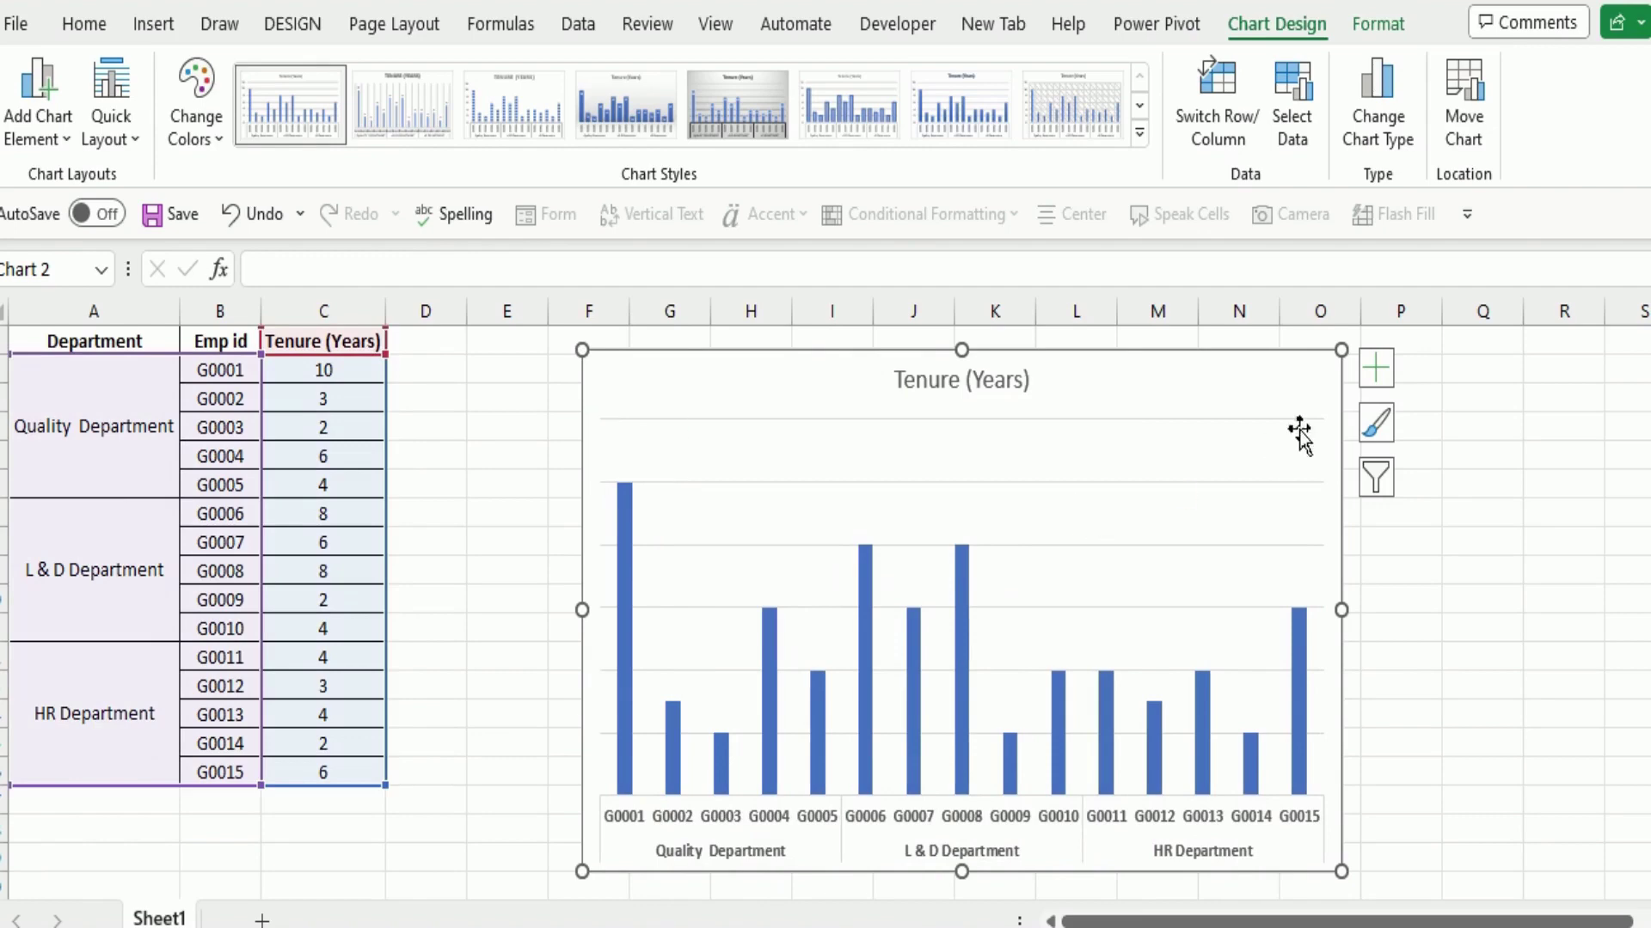
# - Remove the gridlines and the Tenure (Years) title from the chart
pyautogui.click(1372, 372)
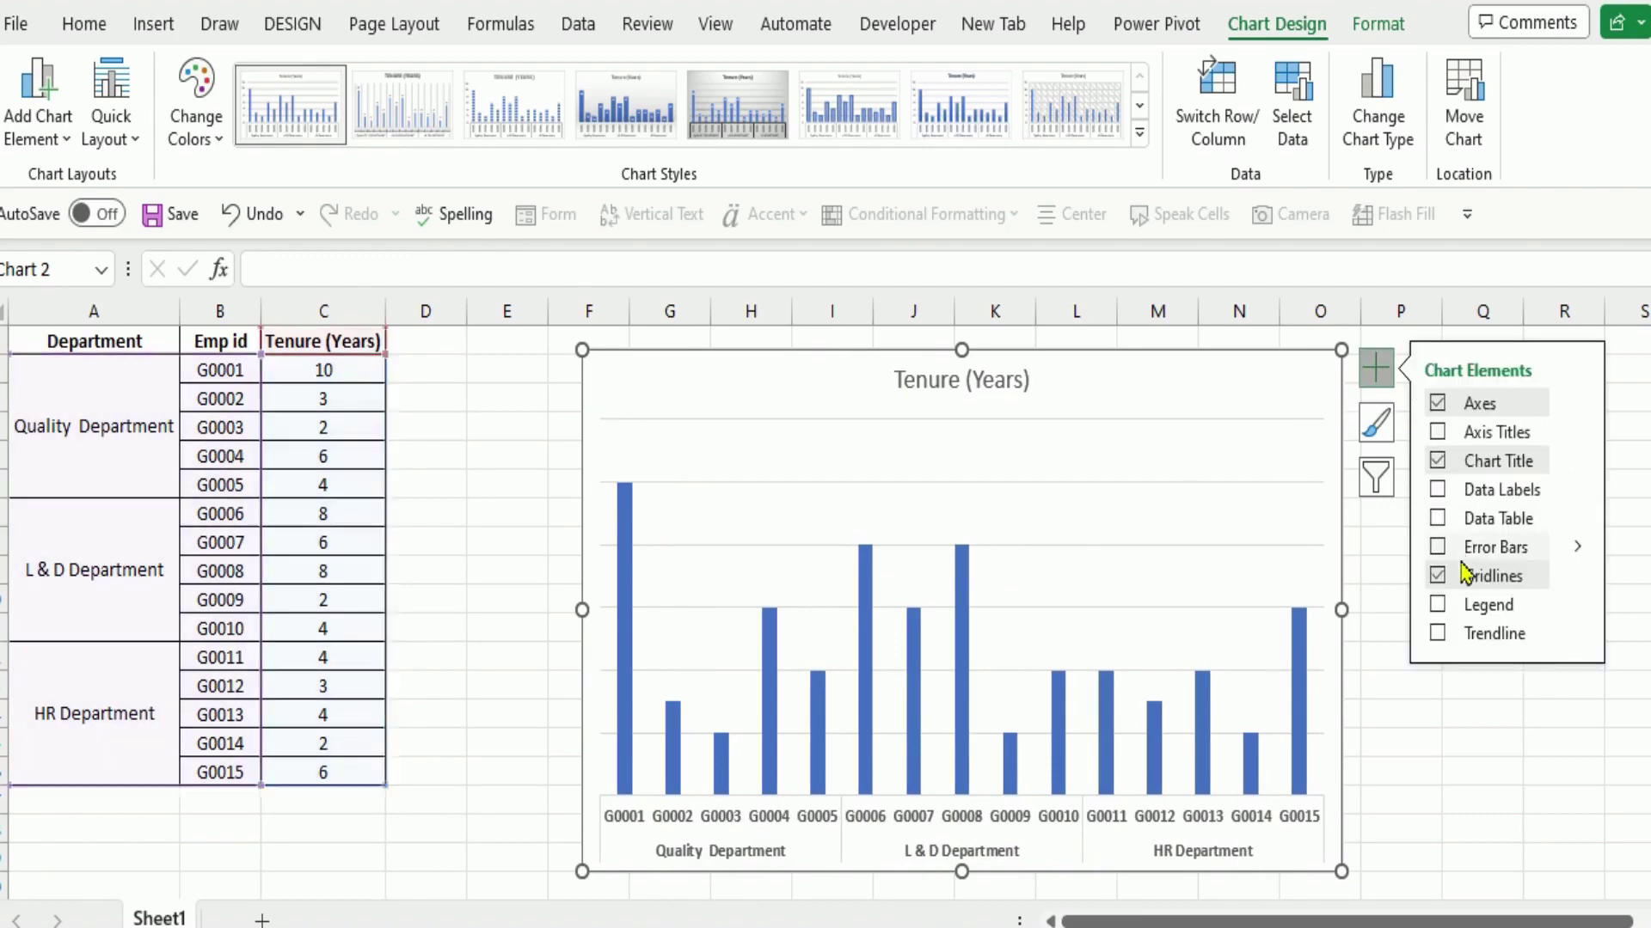
pyautogui.click(1470, 591)
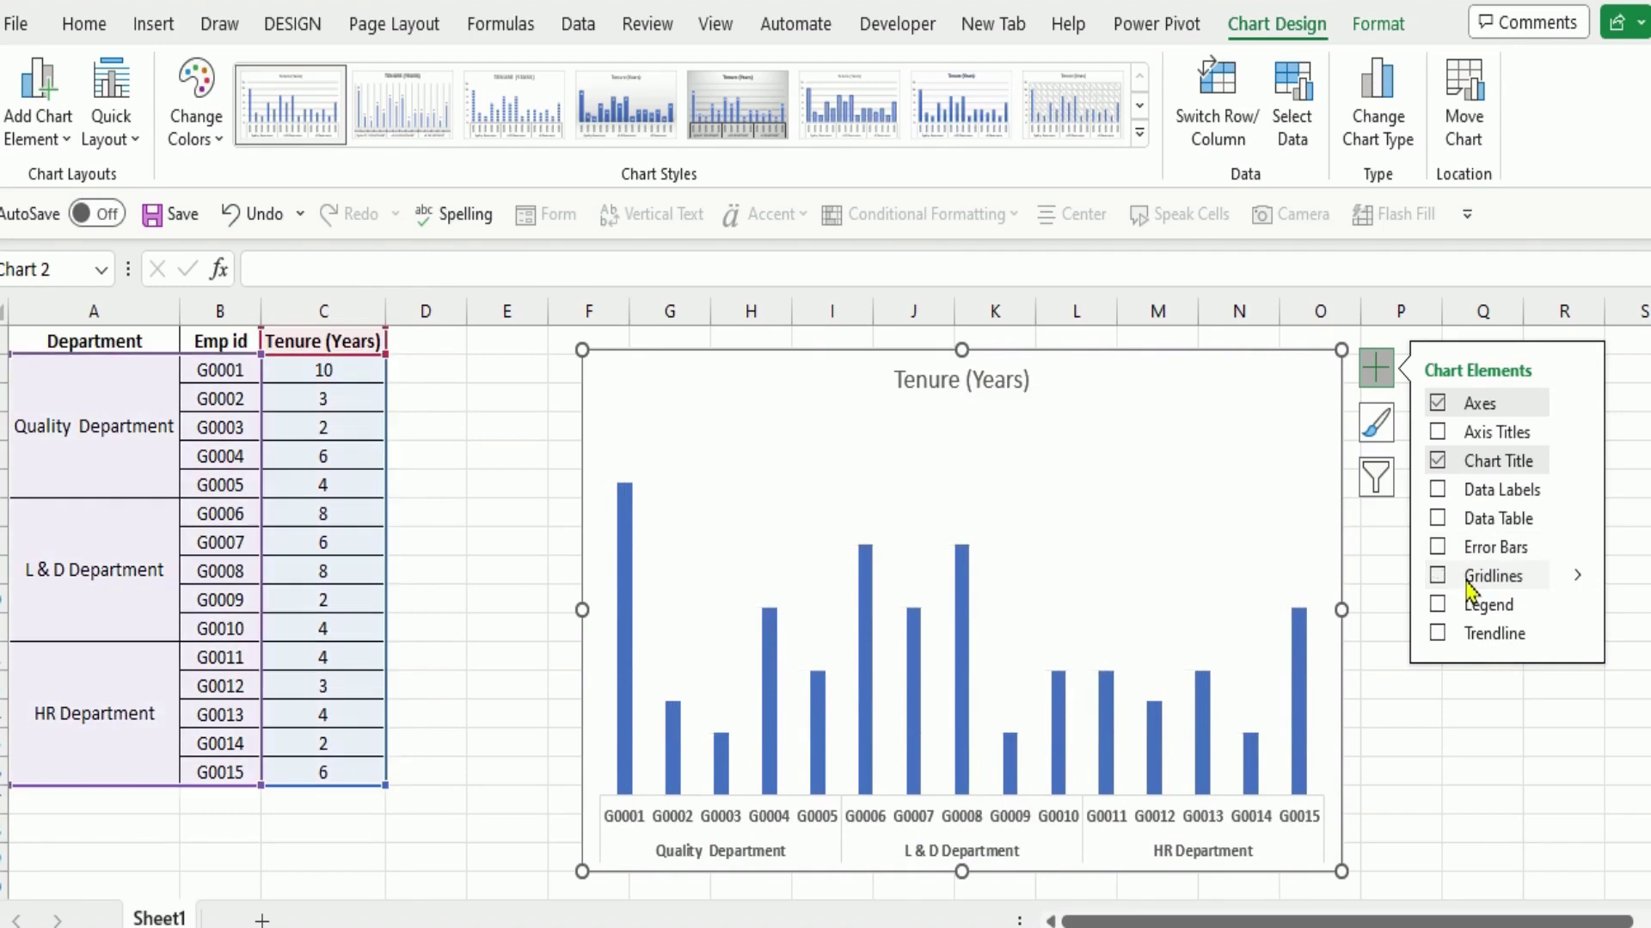
pyautogui.click(1484, 737)
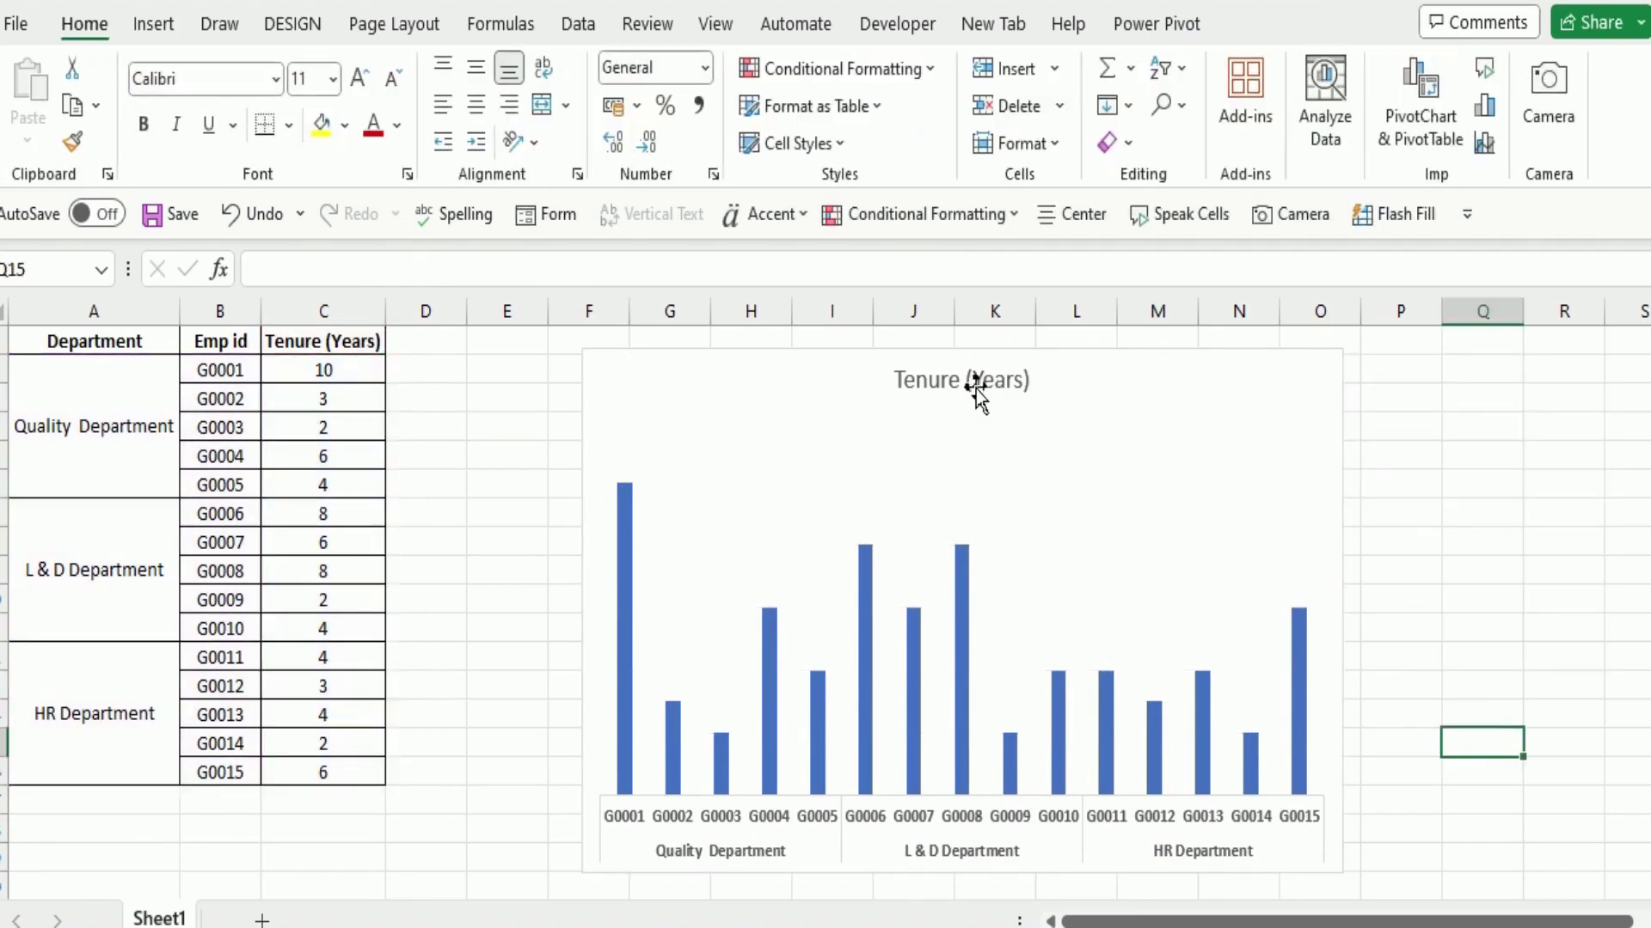
pyautogui.click(977, 389)
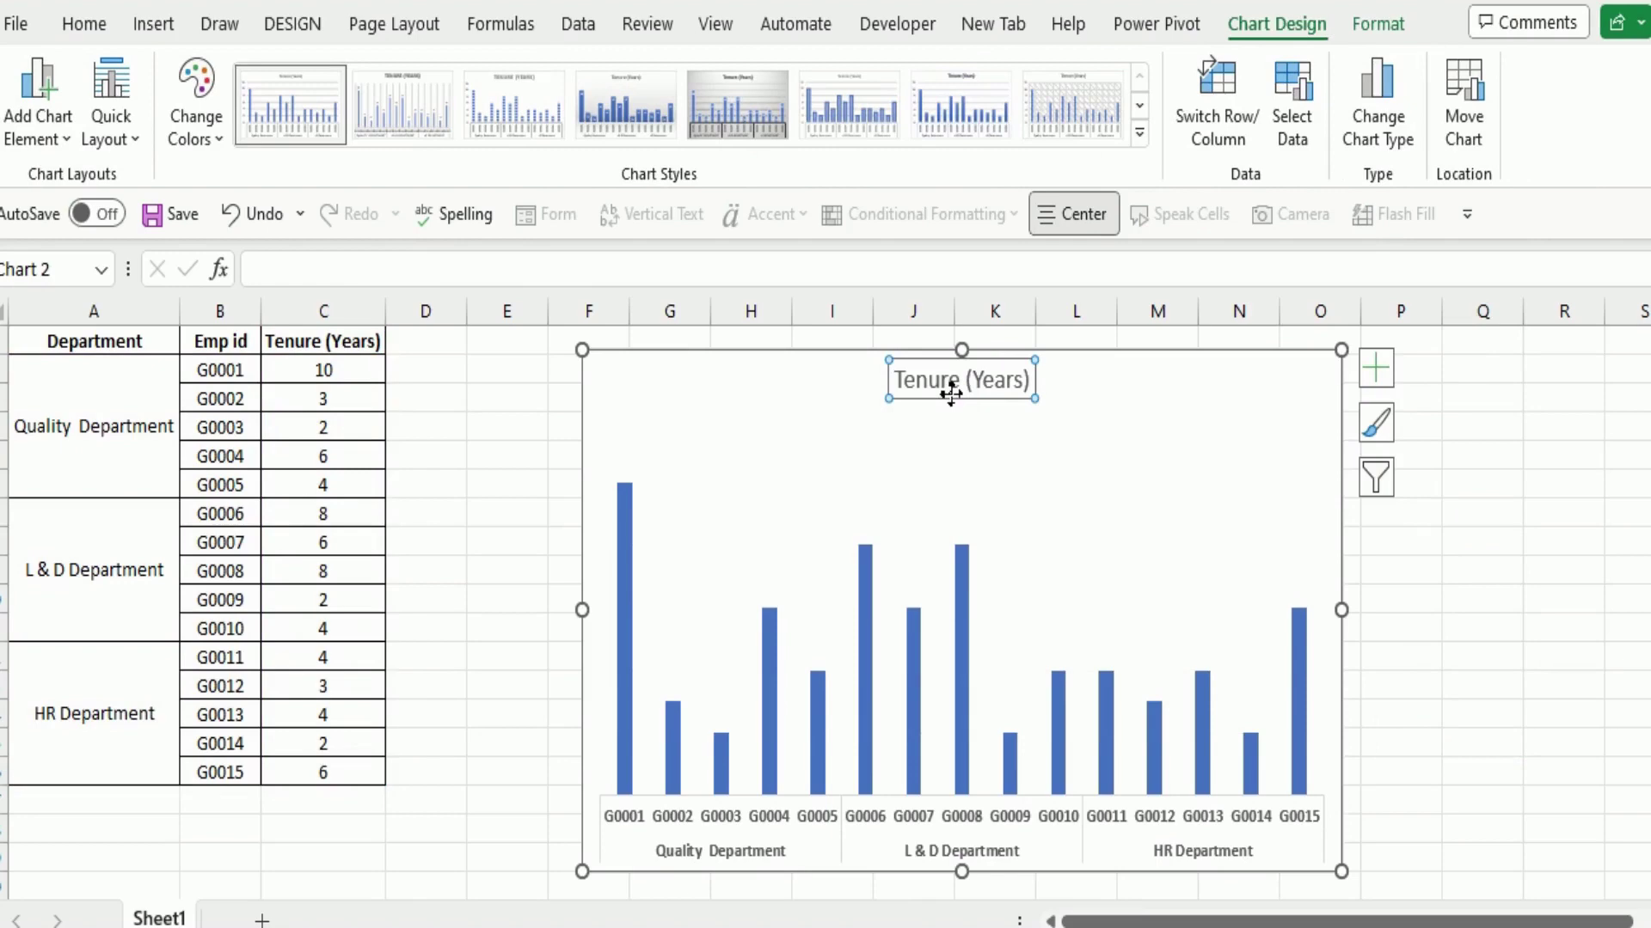
pyautogui.press('Delete')
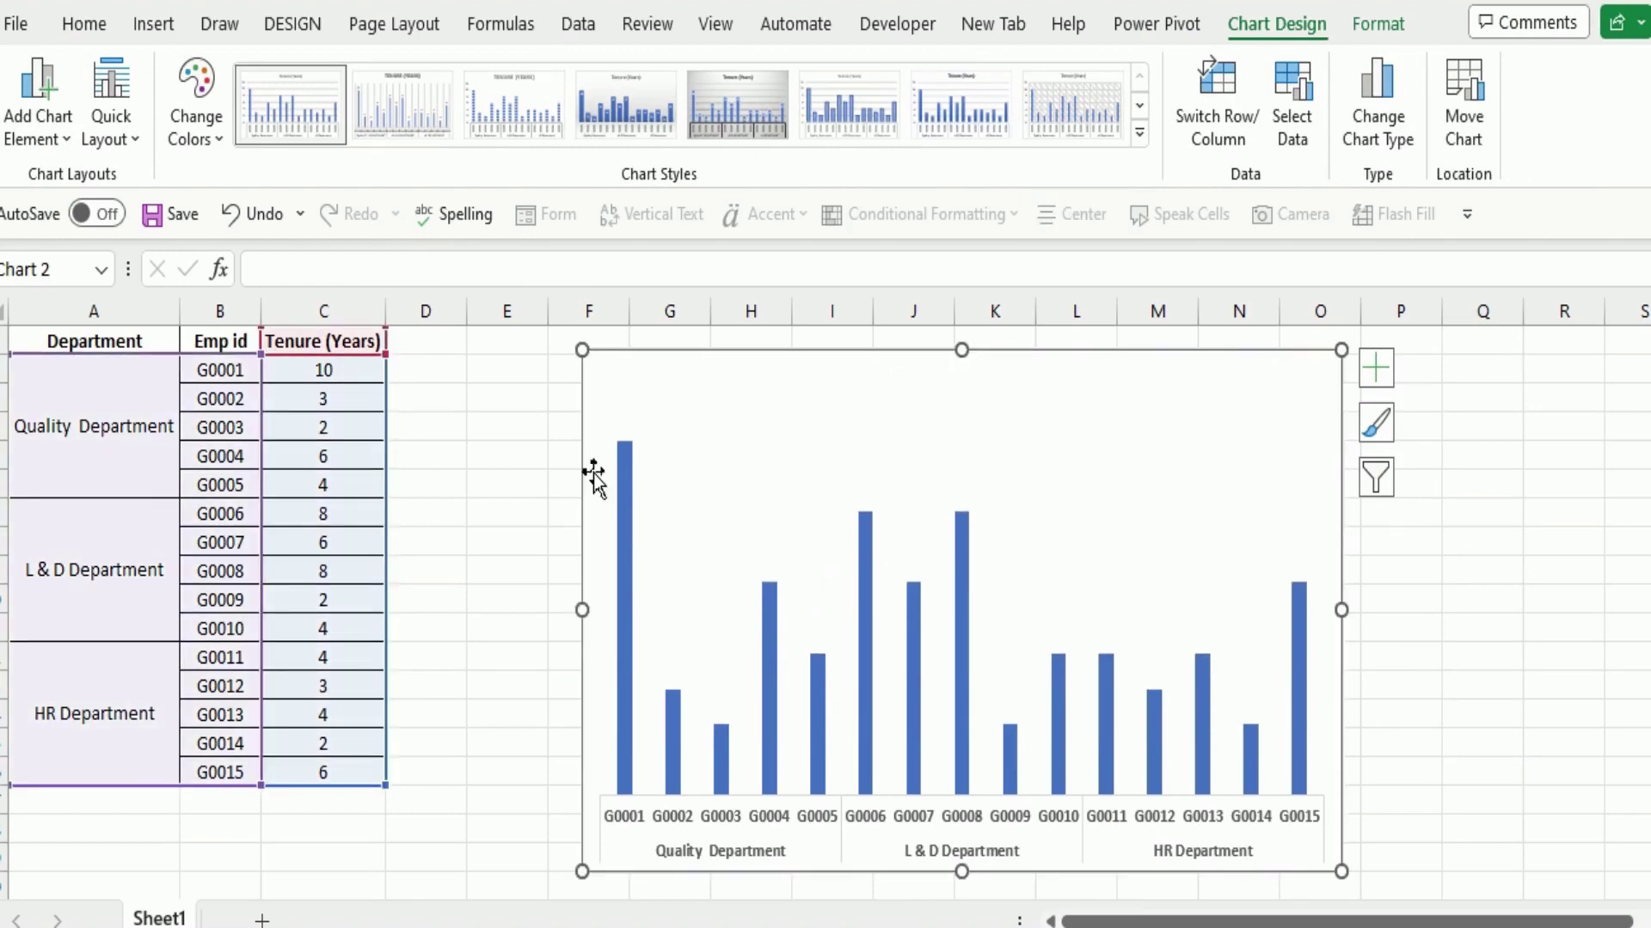
pyautogui.click(485, 439)
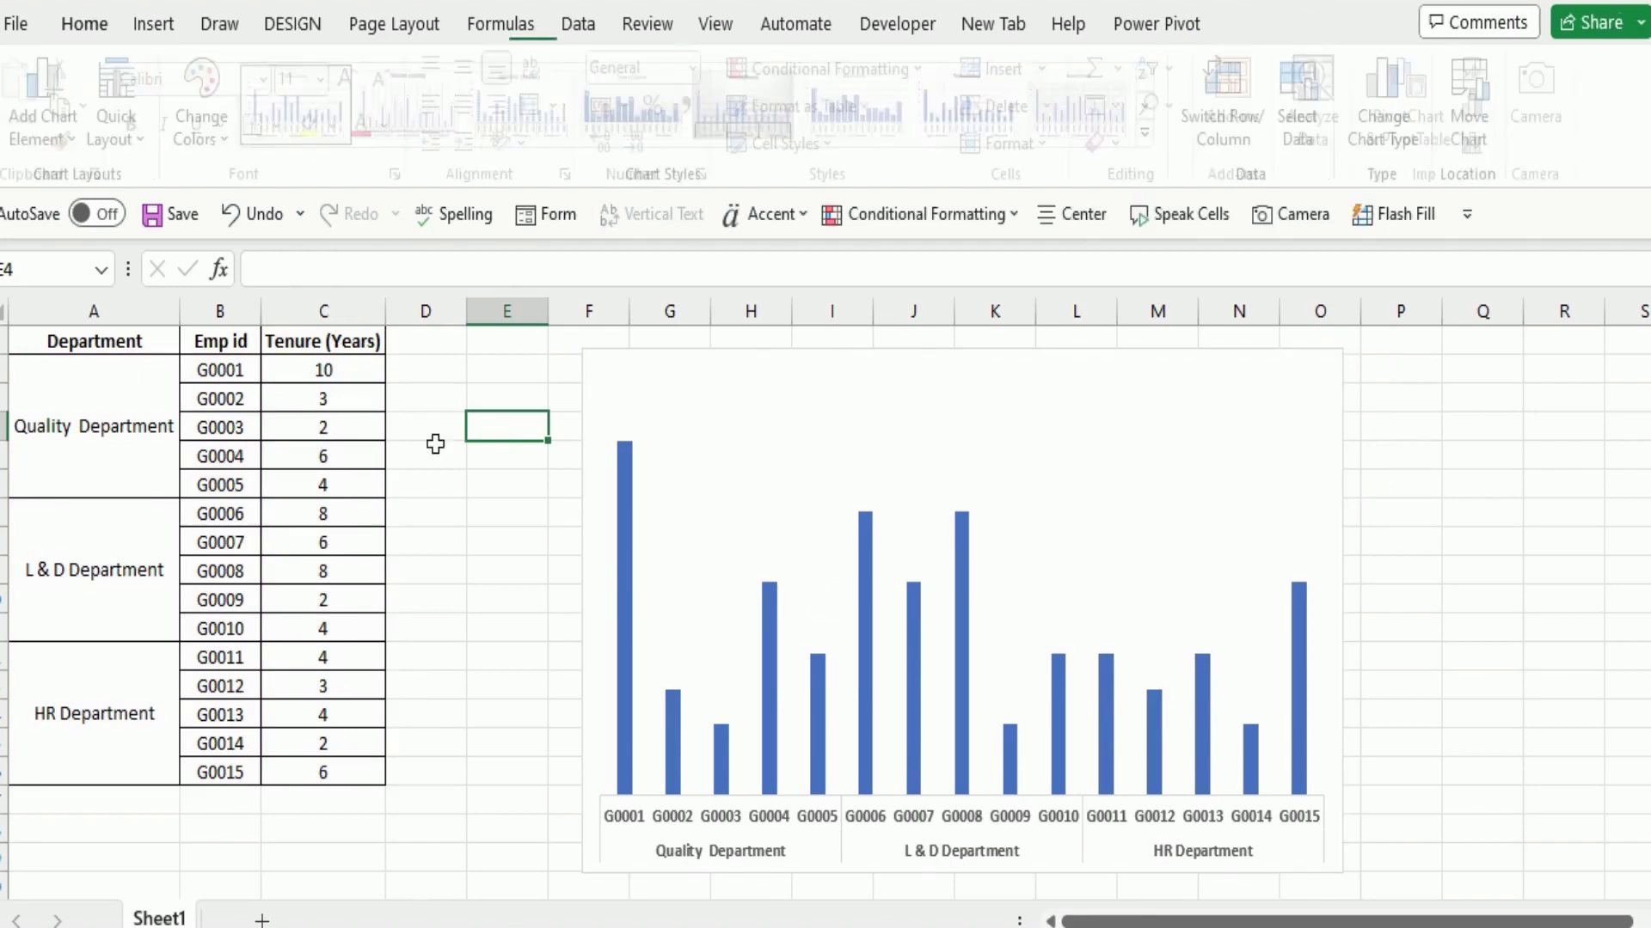
pyautogui.click(2, 484)
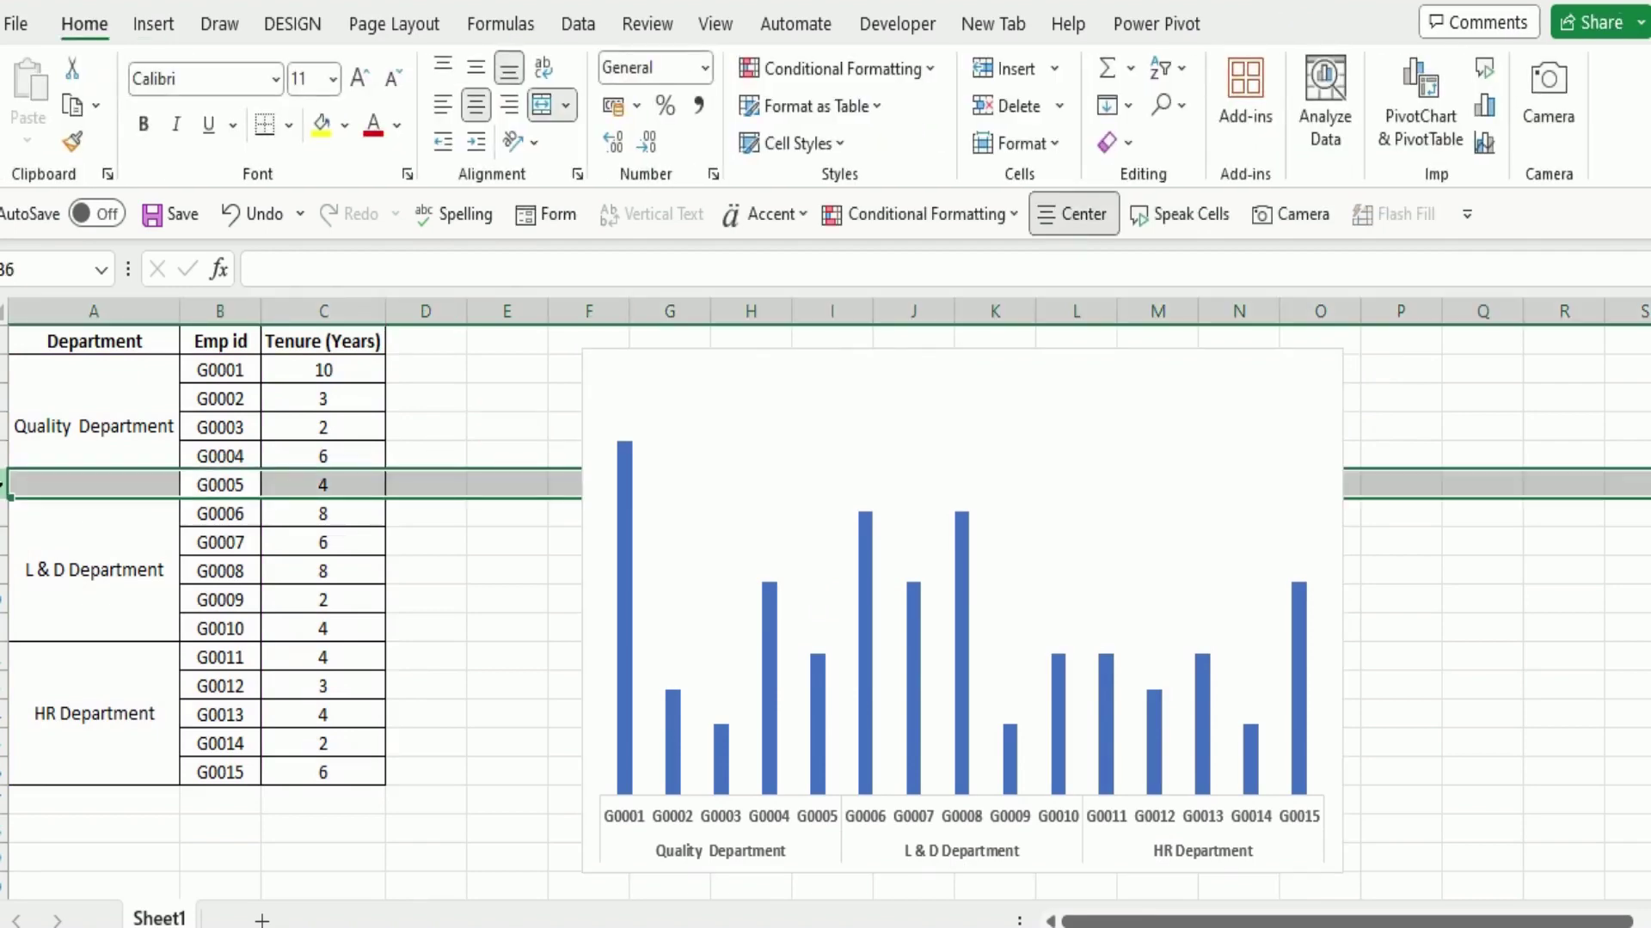
pyautogui.hotkey('ctrl', 'shift', '+')
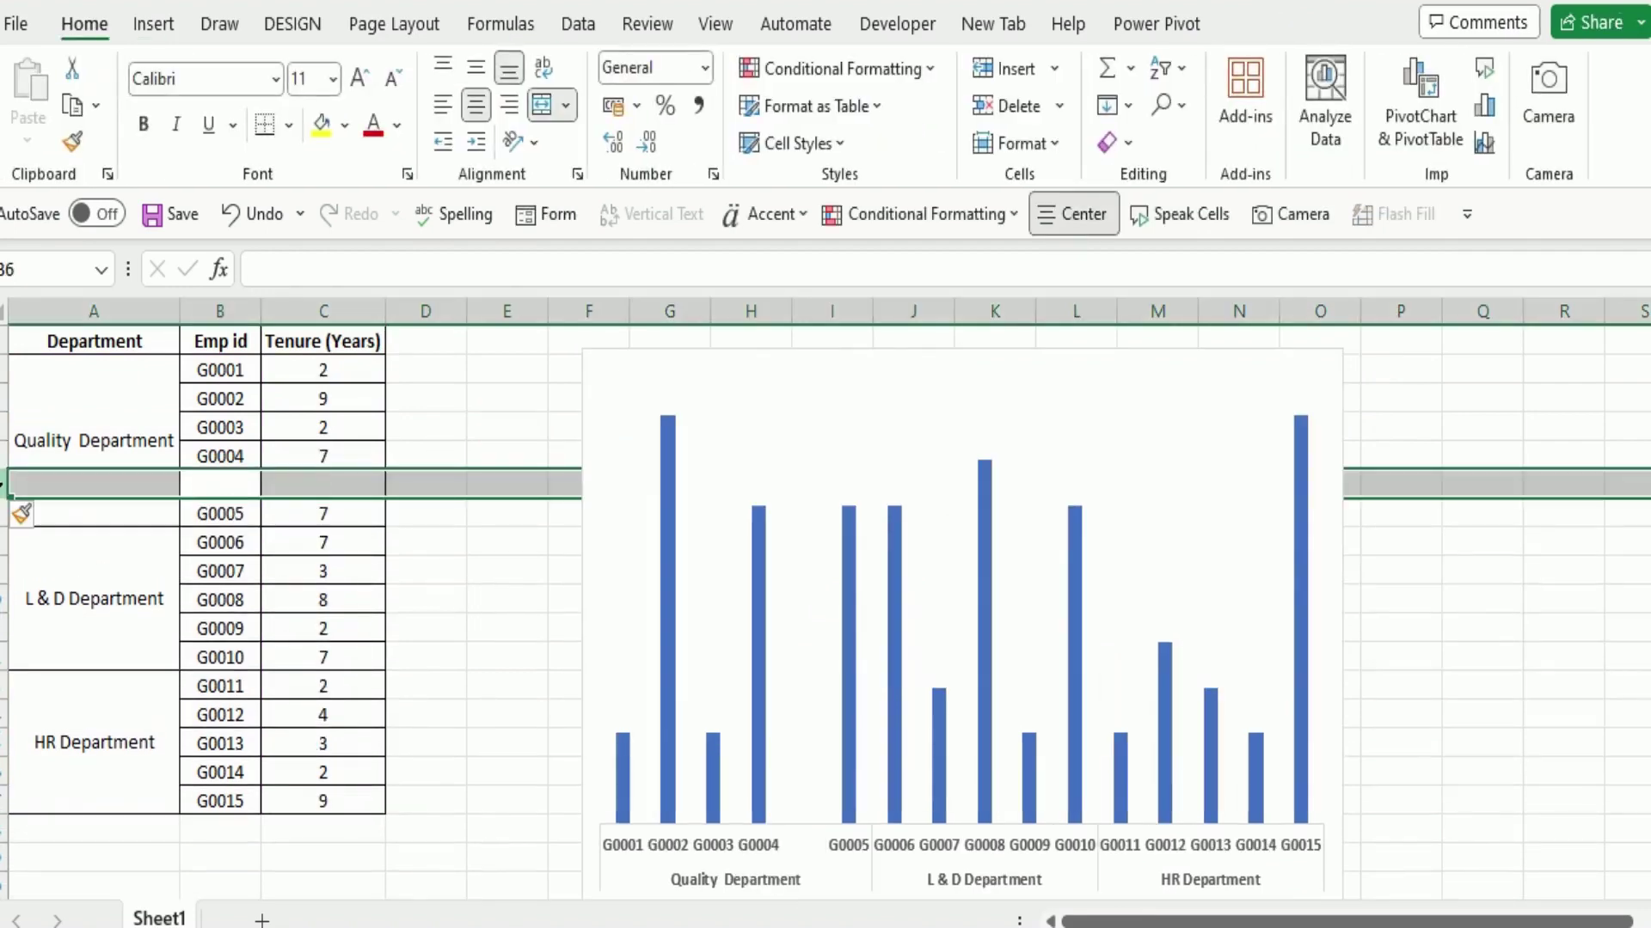
pyautogui.hotkey('ctrl', 'z')
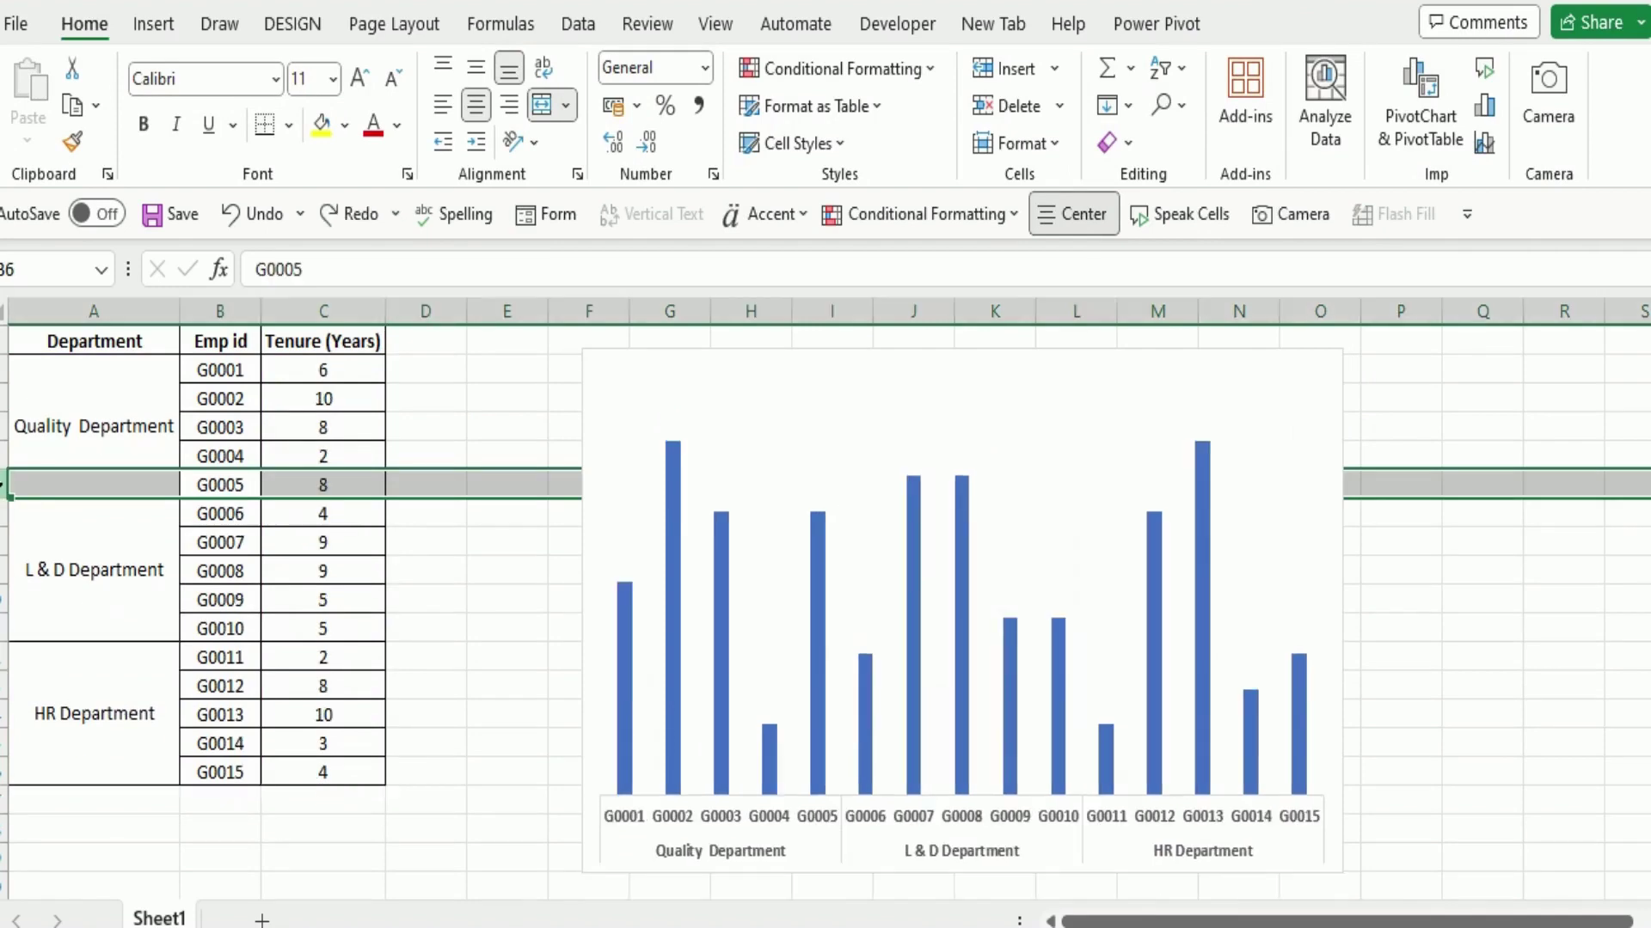
# - Insert a blank row above G0006 and another above G0011 to separate the three departments in the table
pyautogui.press('Down')
pyautogui.hotkey('shift', 'space')
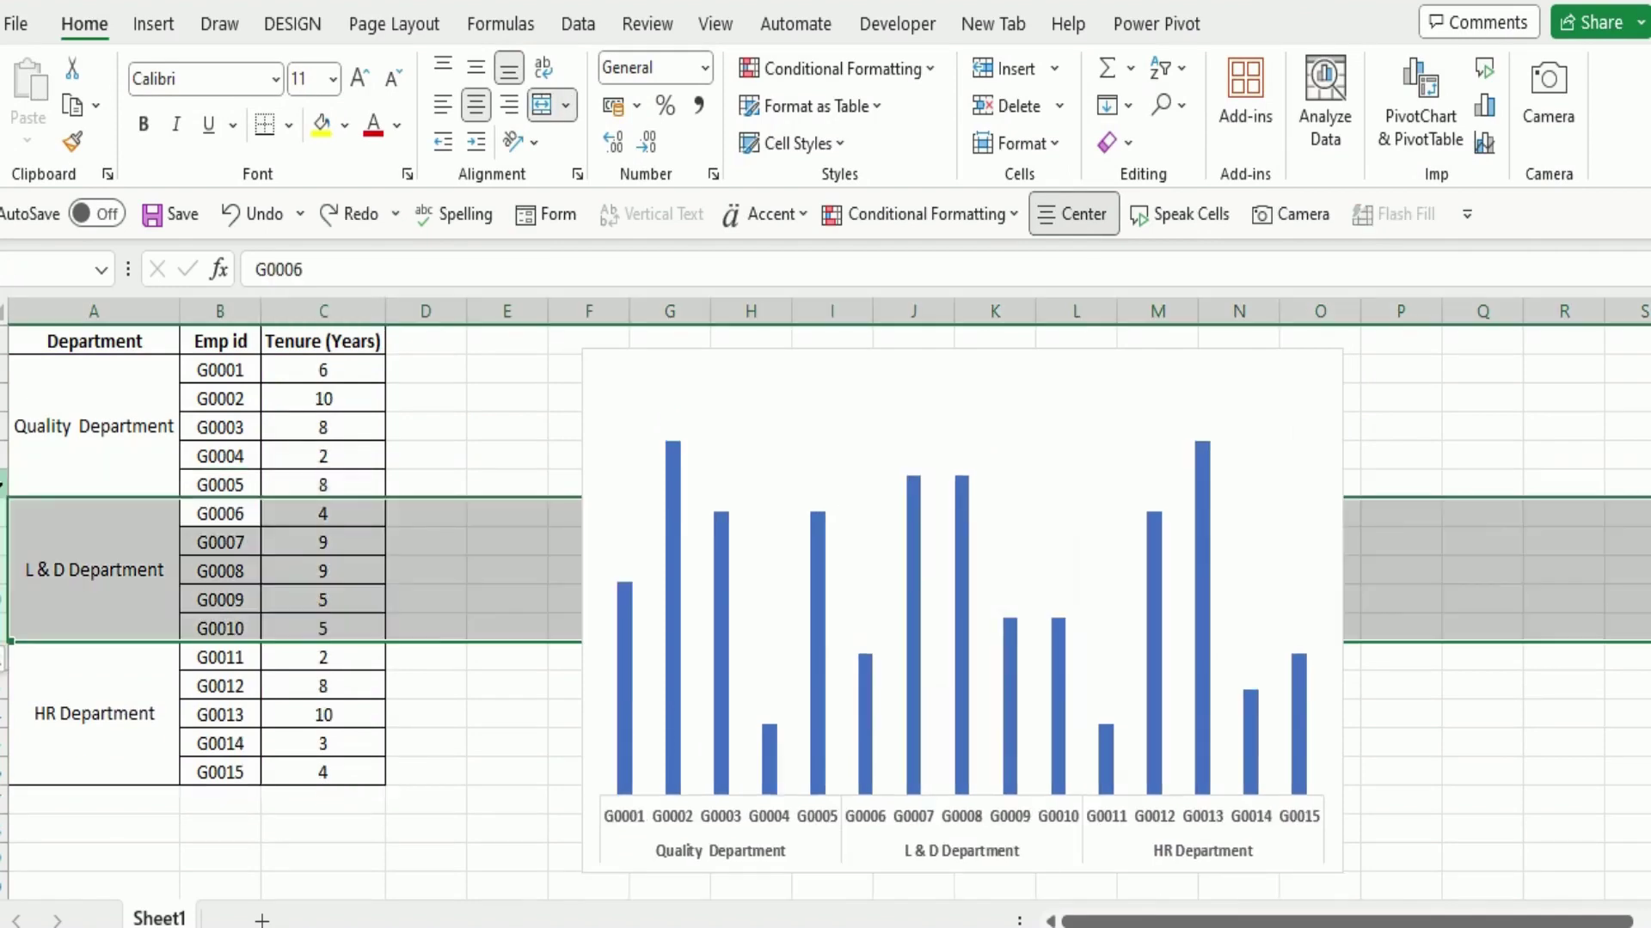
pyautogui.hotkey('shift', 'space')
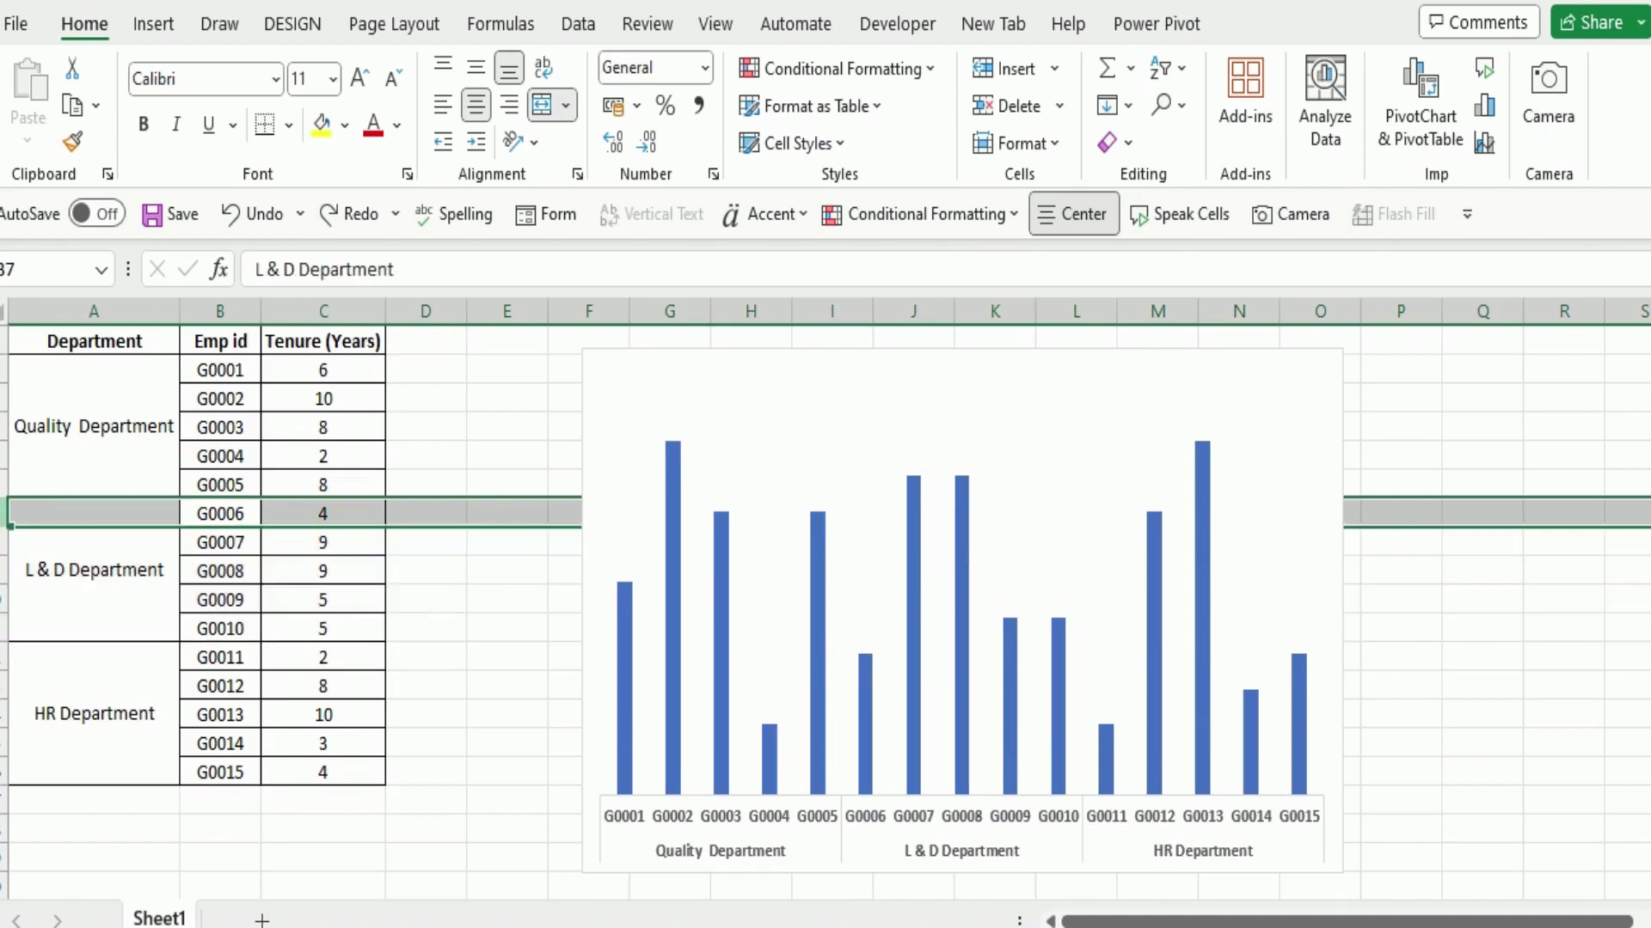
pyautogui.hotkey('ctrl', 'shift', '+')
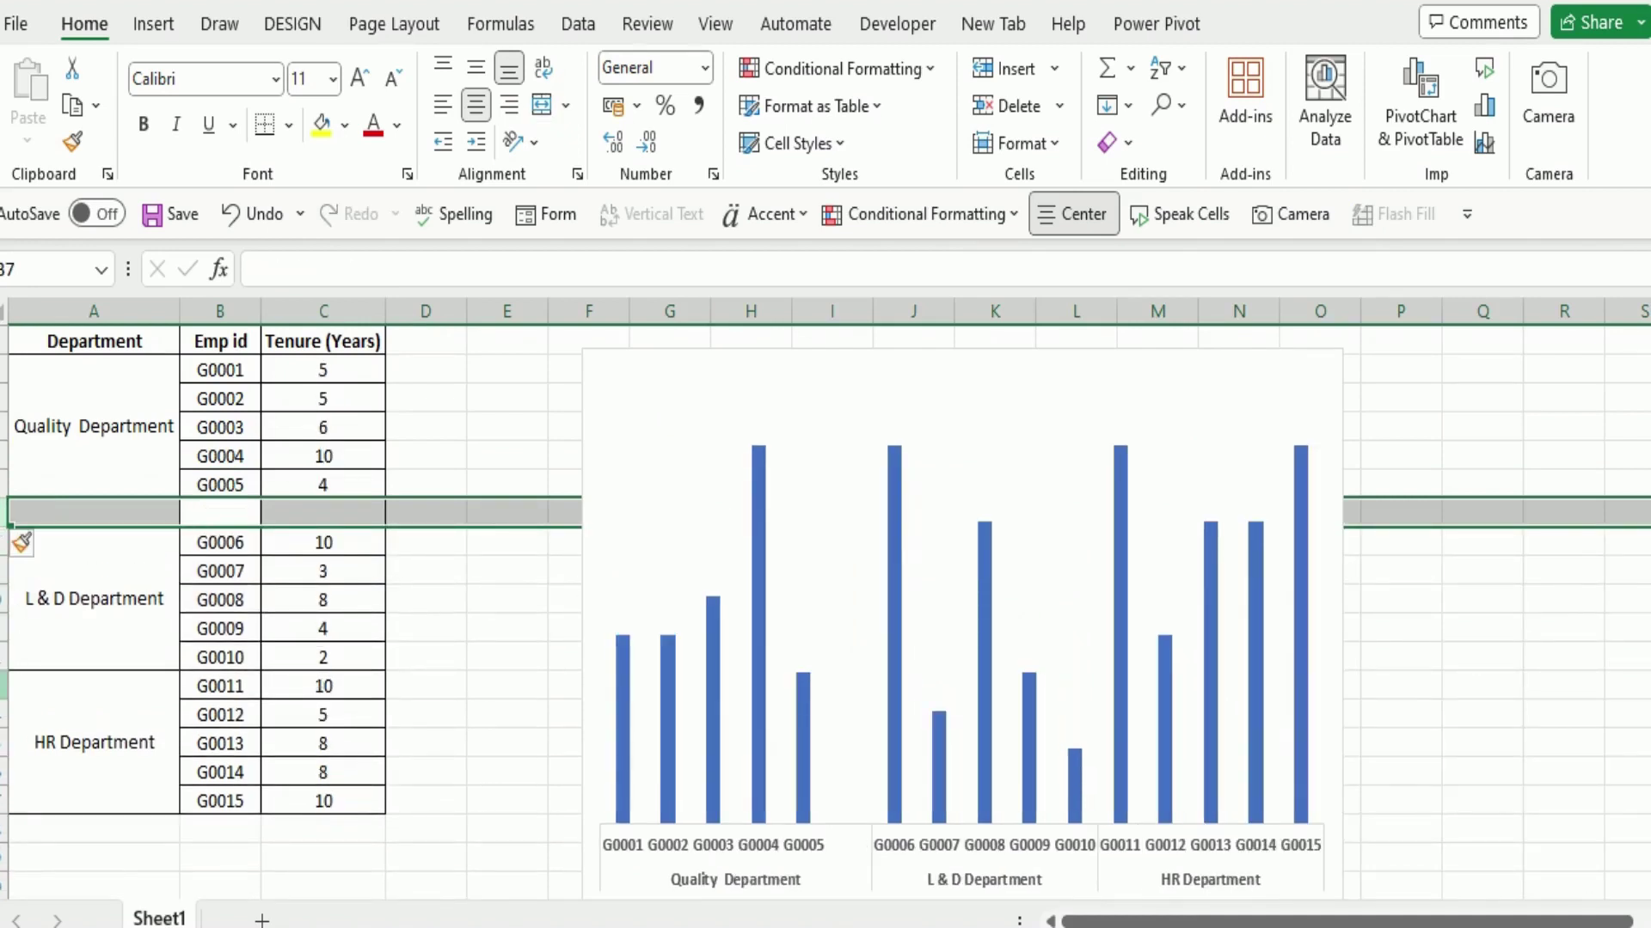
pyautogui.click(2, 686)
pyautogui.hotkey('ctrl', 'shift', '+')
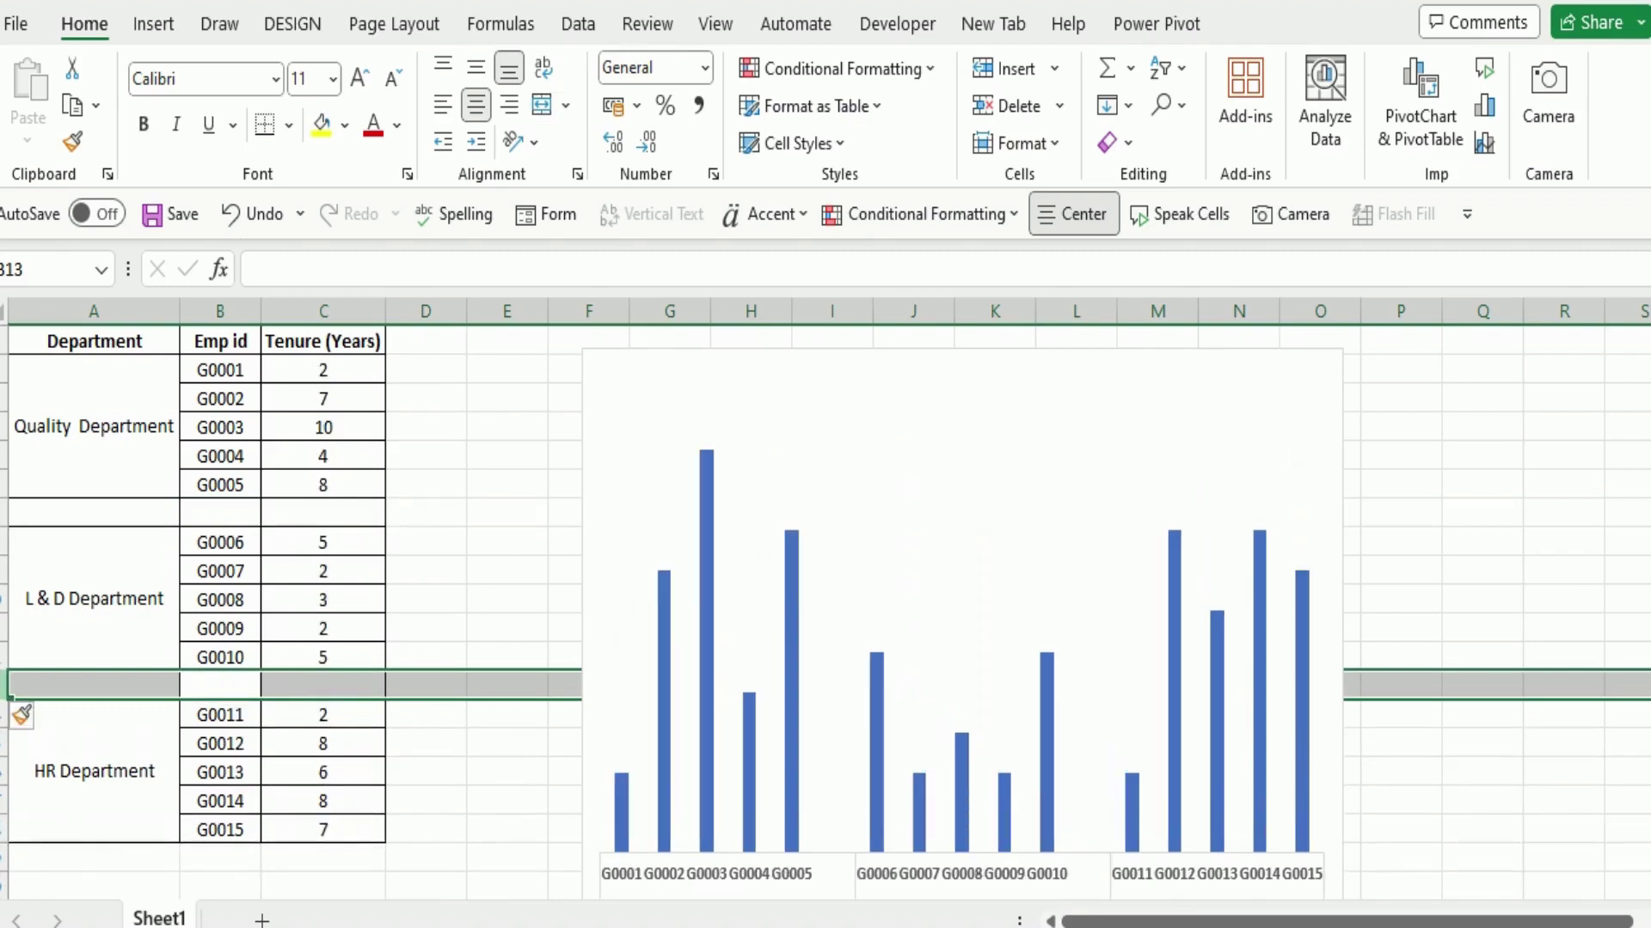
pyautogui.click(501, 510)
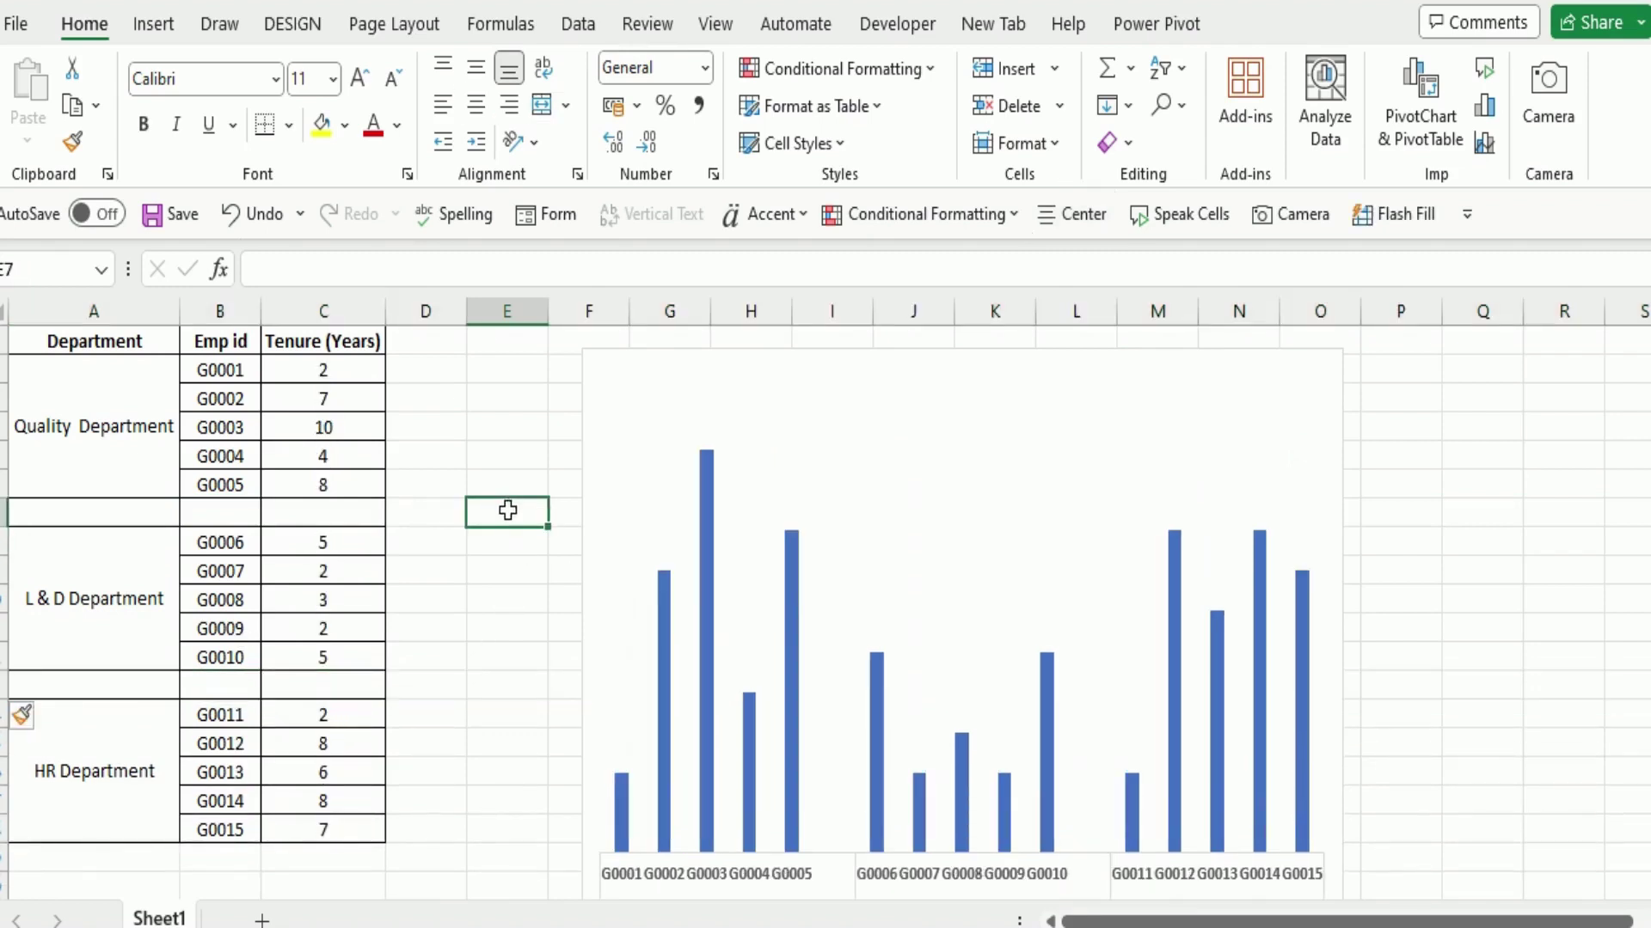
# - Add data labels to the Tenure (Years) columns in the chart
pyautogui.click(620, 798)
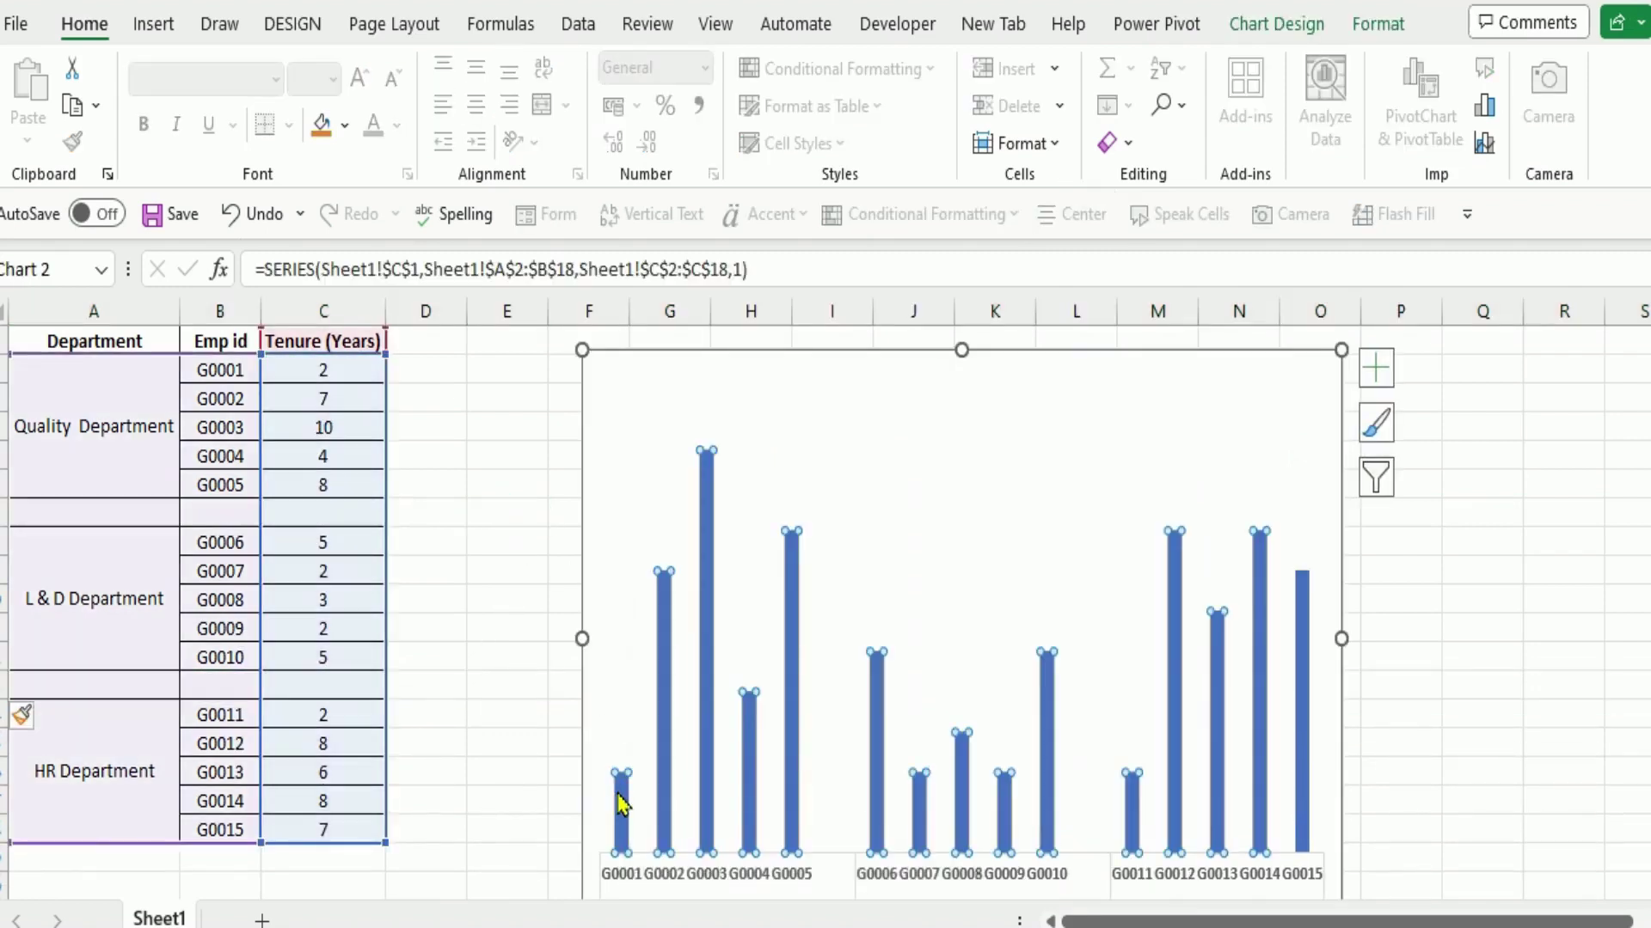
pyautogui.rightClick(622, 803)
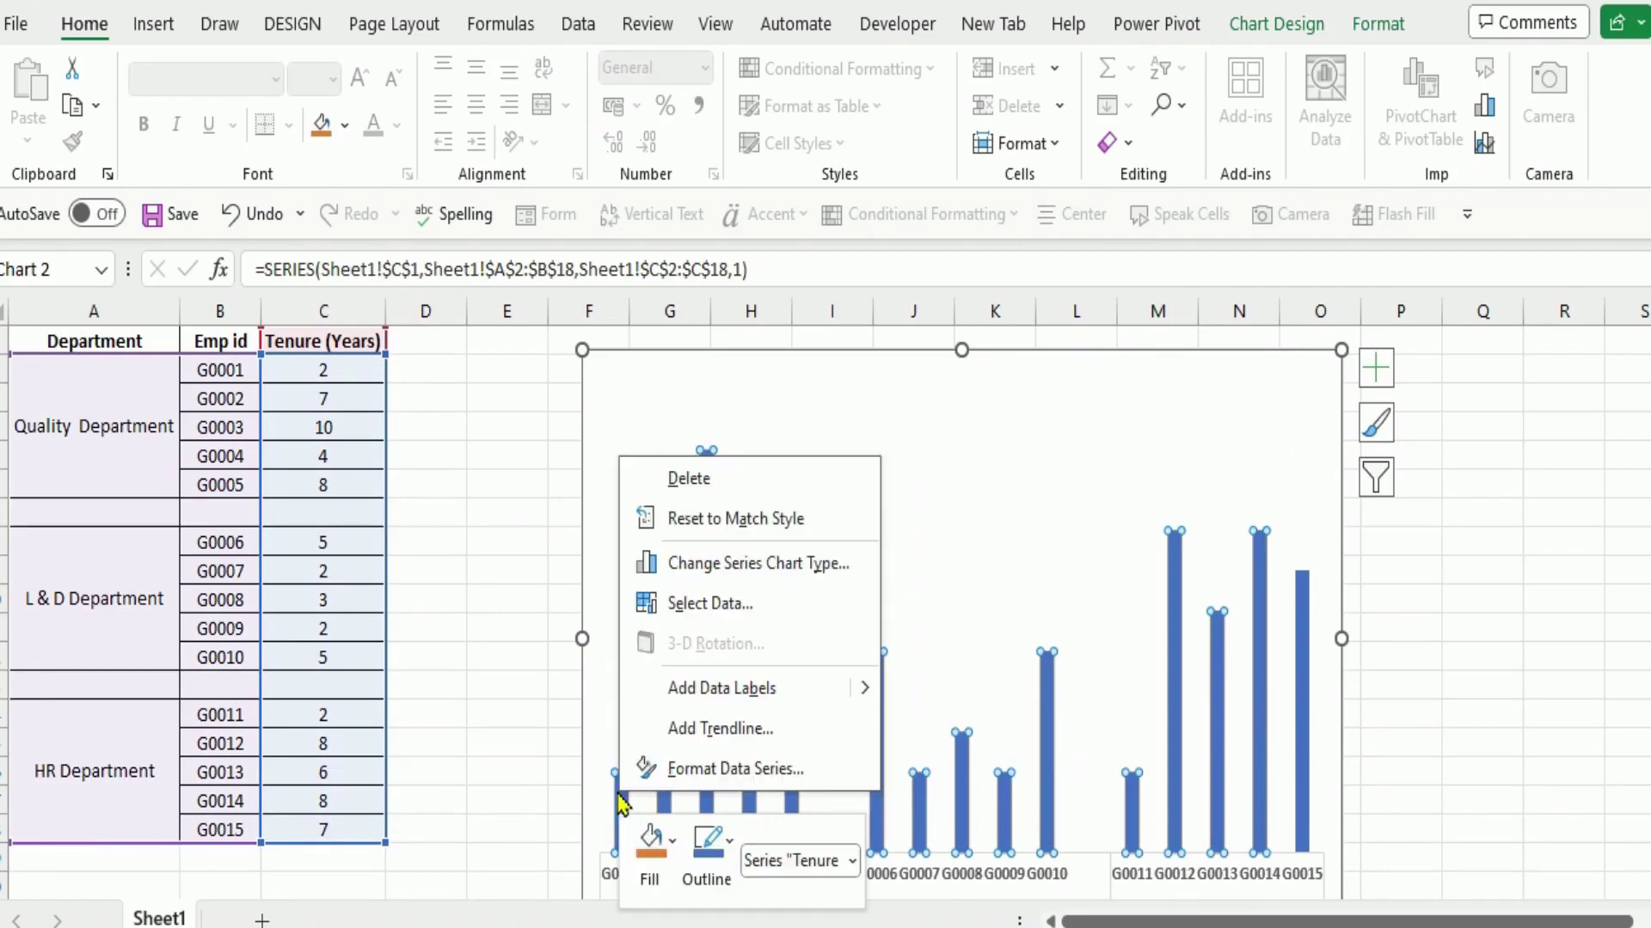
pyautogui.click(722, 688)
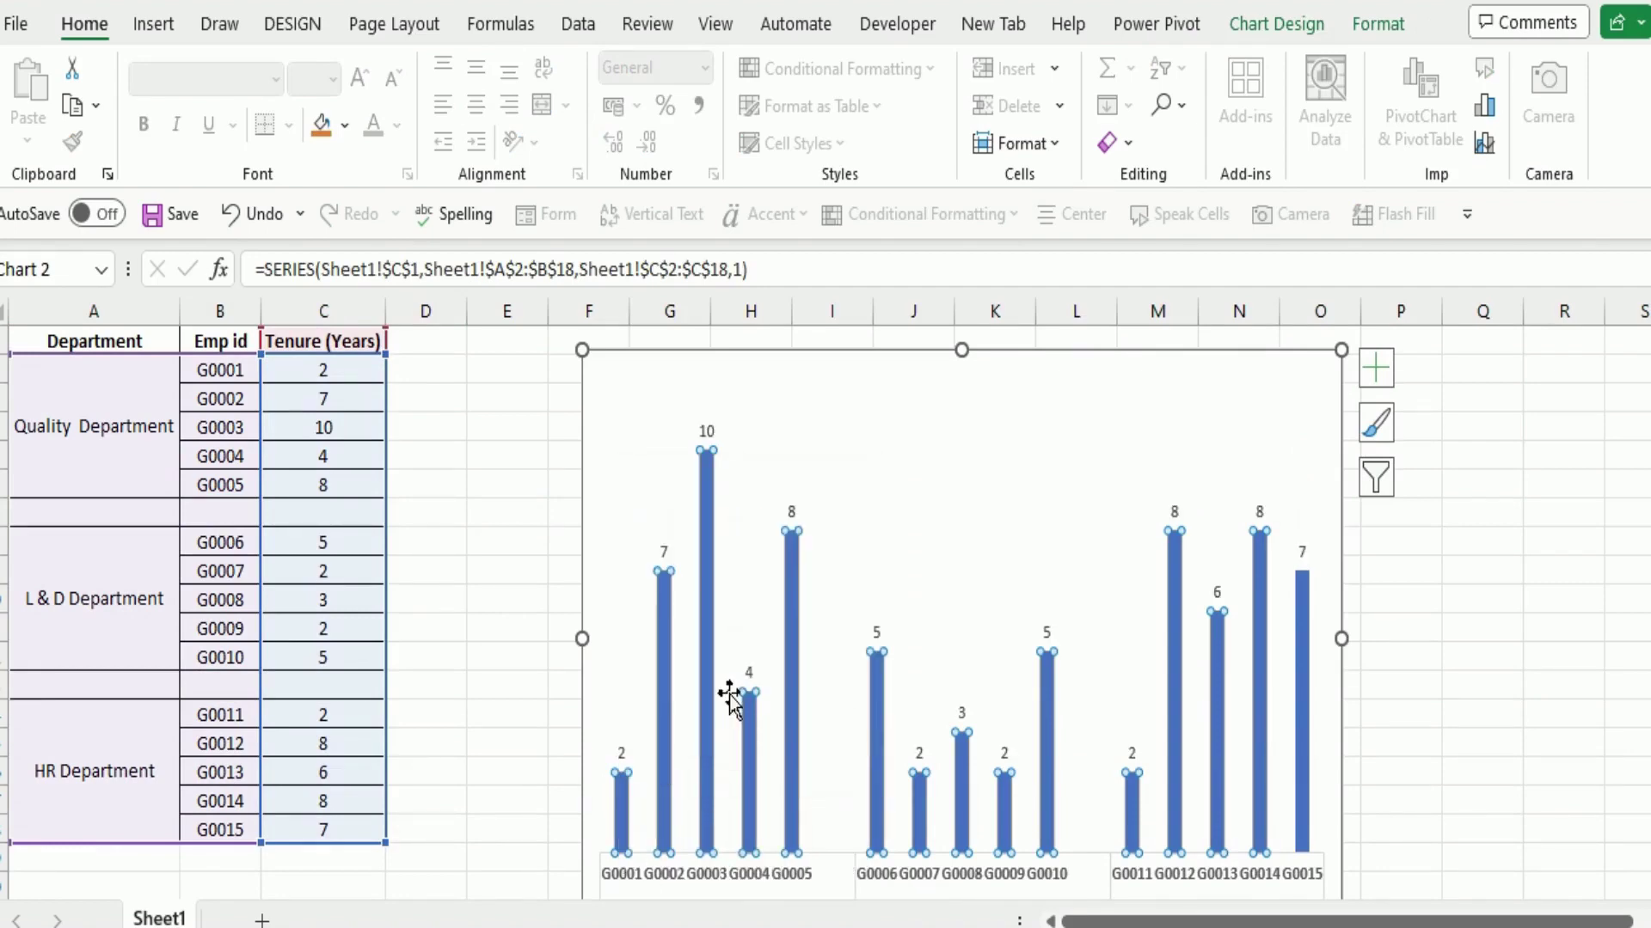
# - Make the chart's data labels bold and set their font size to 10
pyautogui.click(622, 751)
pyautogui.hotkey('ctrl', 'b')
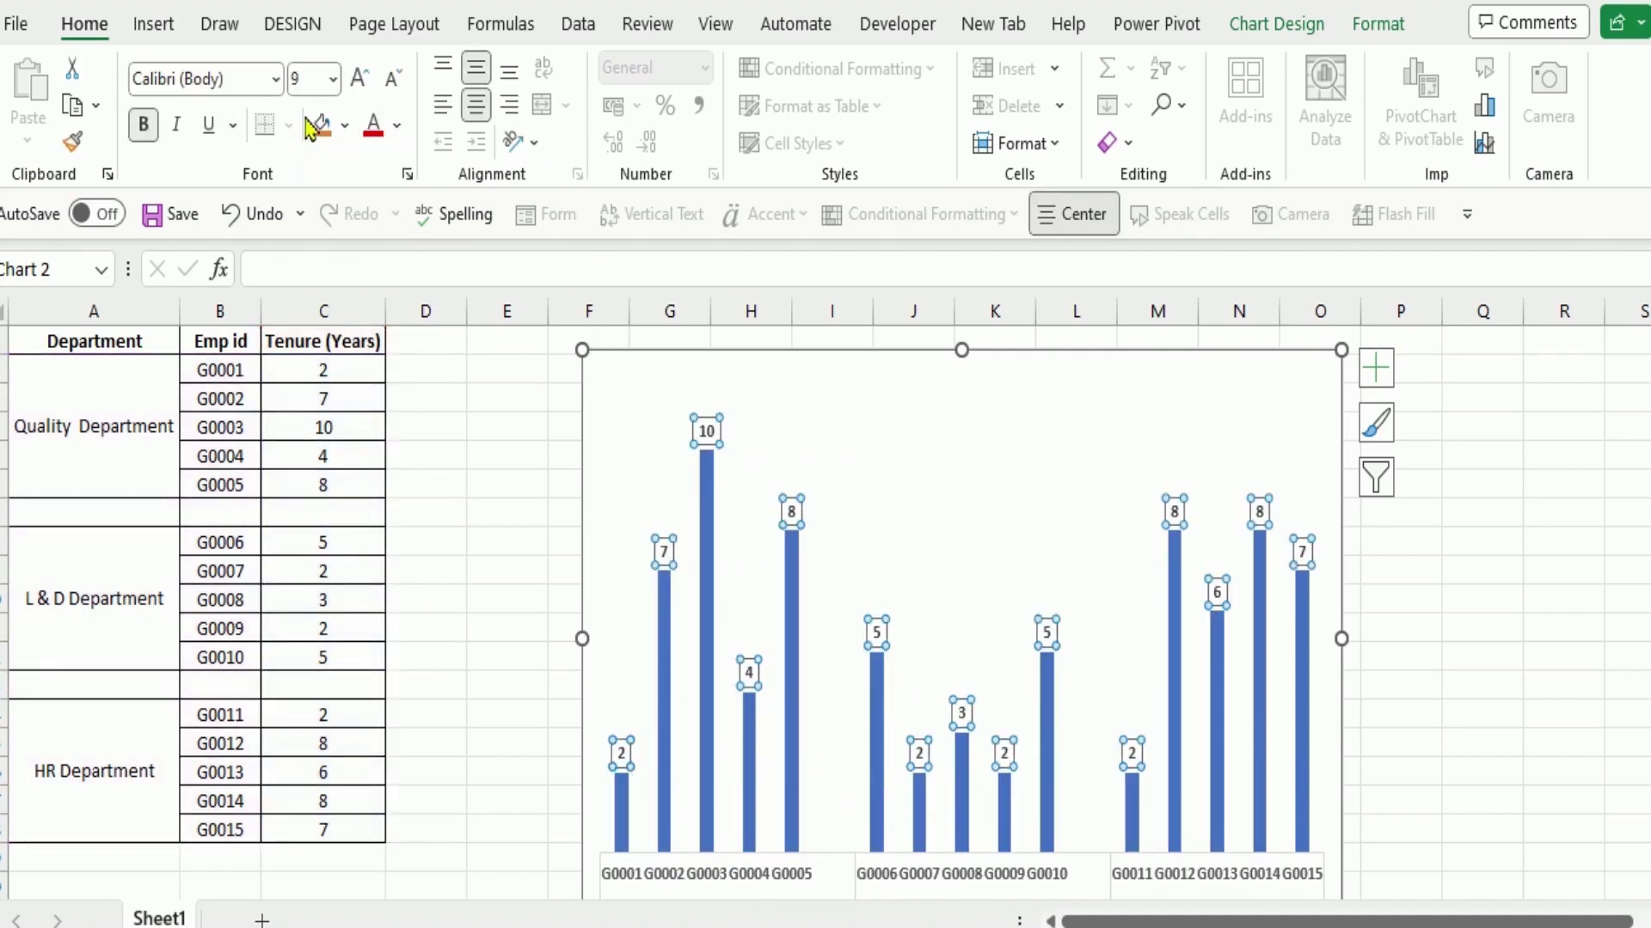
pyautogui.click(359, 79)
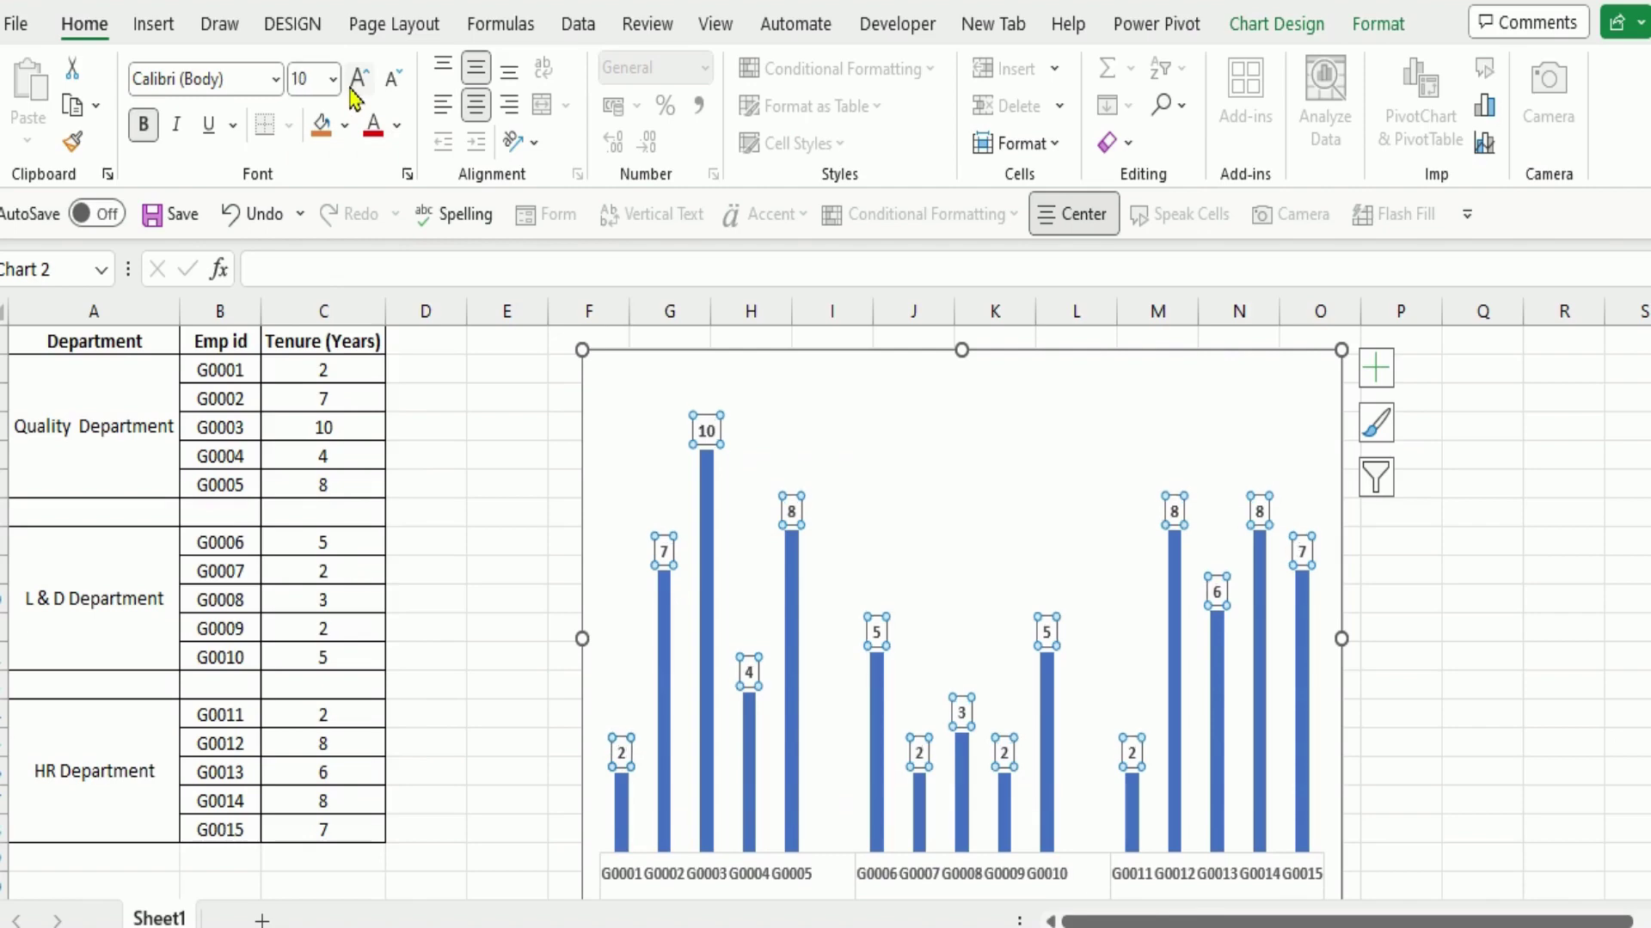
# - Set the font color of the chart's horizontal axis labels to Automatic black
pyautogui.click(732, 883)
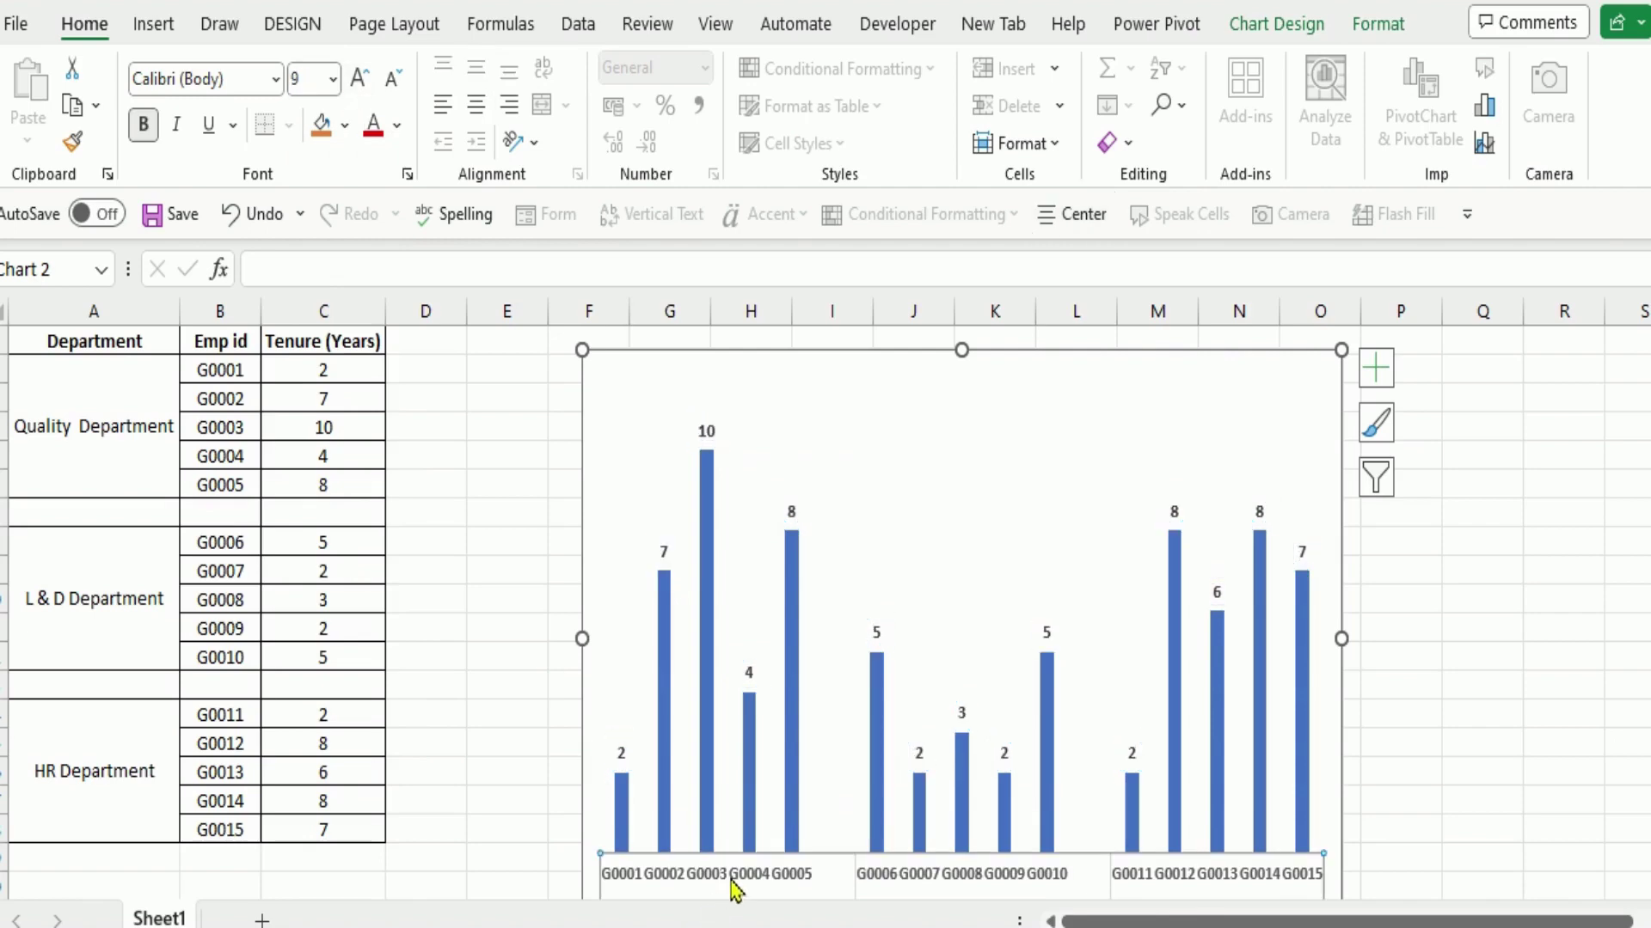
pyautogui.click(396, 128)
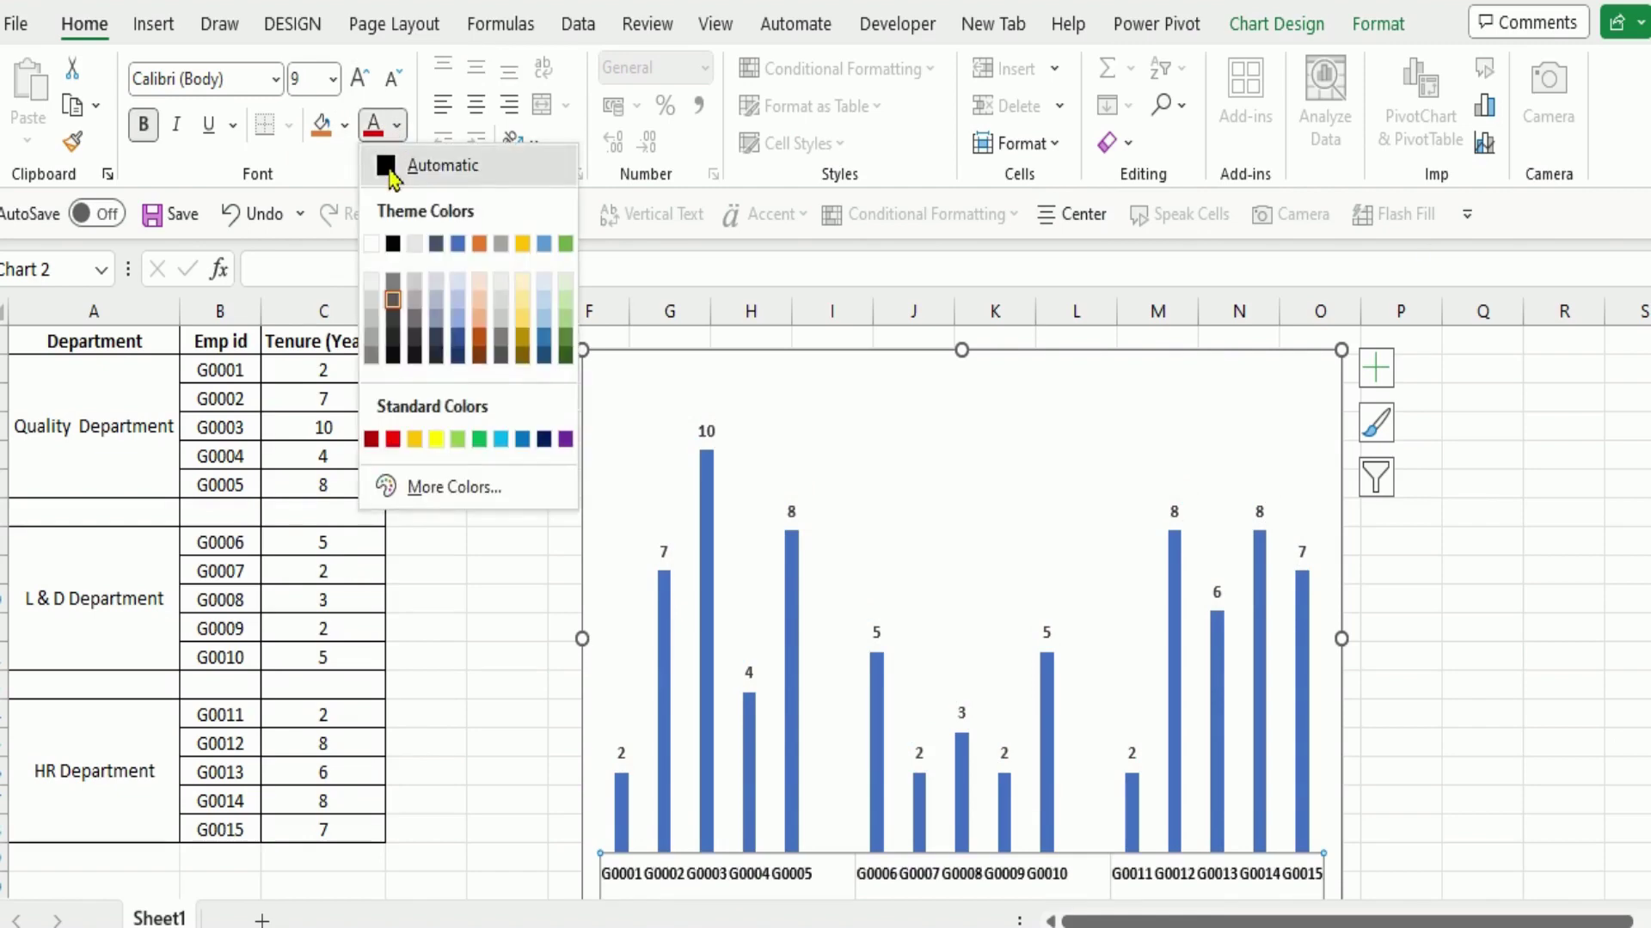
pyautogui.click(389, 165)
pyautogui.click(1566, 701)
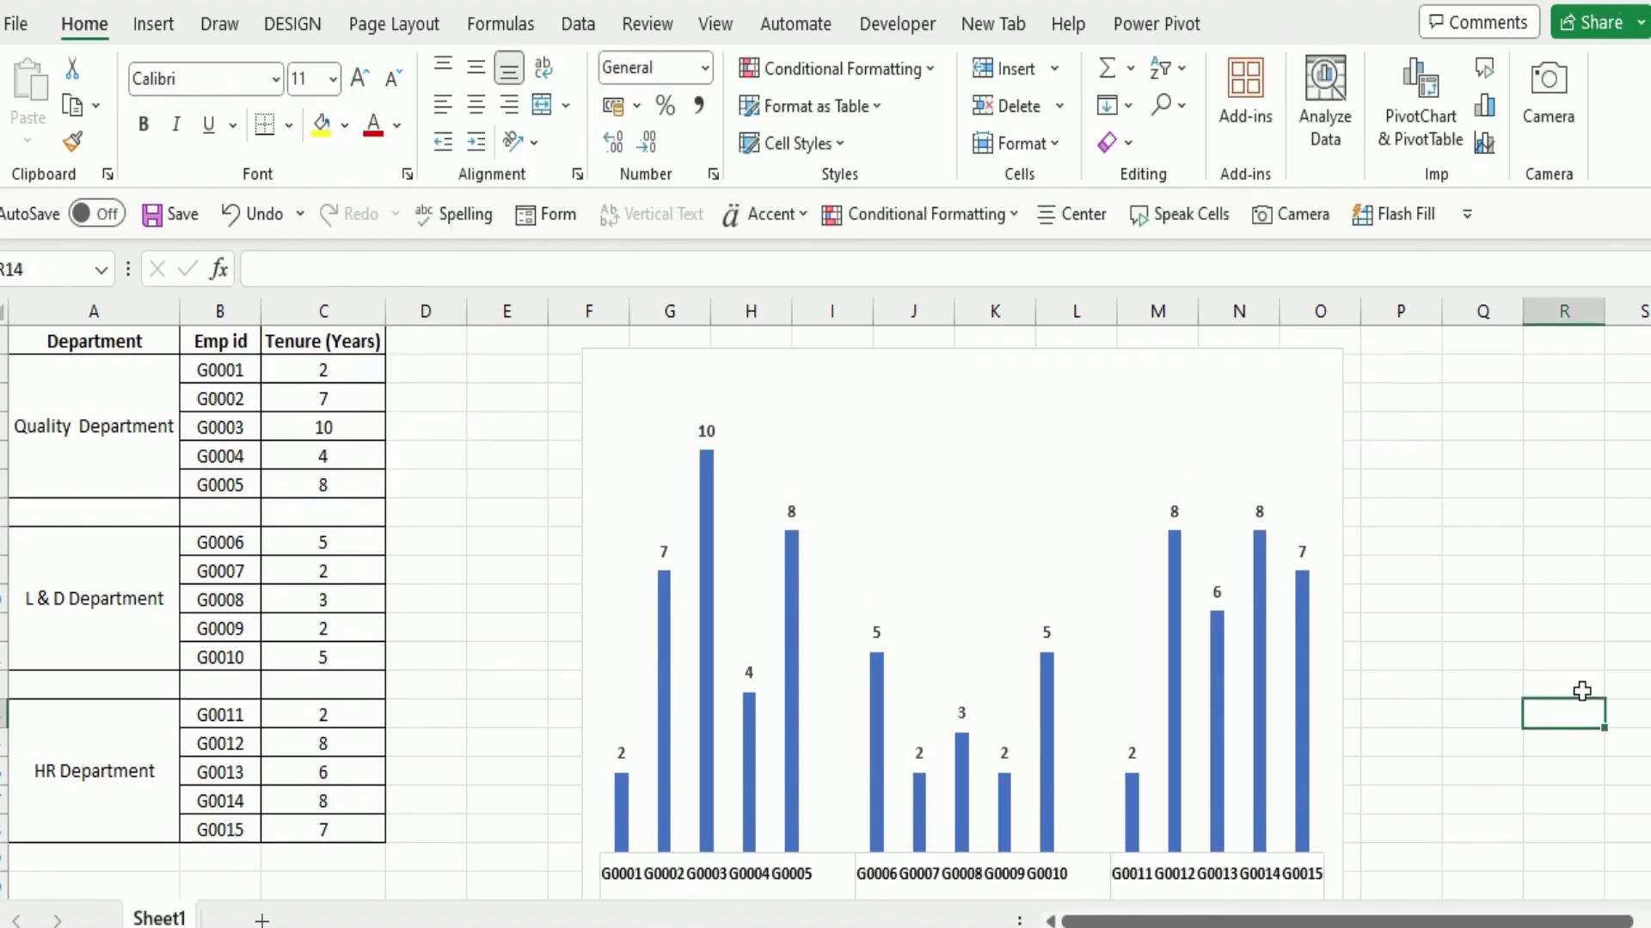
# - Fill the five Quality Department columns, G0001 to G0005, with light orange one by one
pyautogui.scroll(-1, 826, 607)
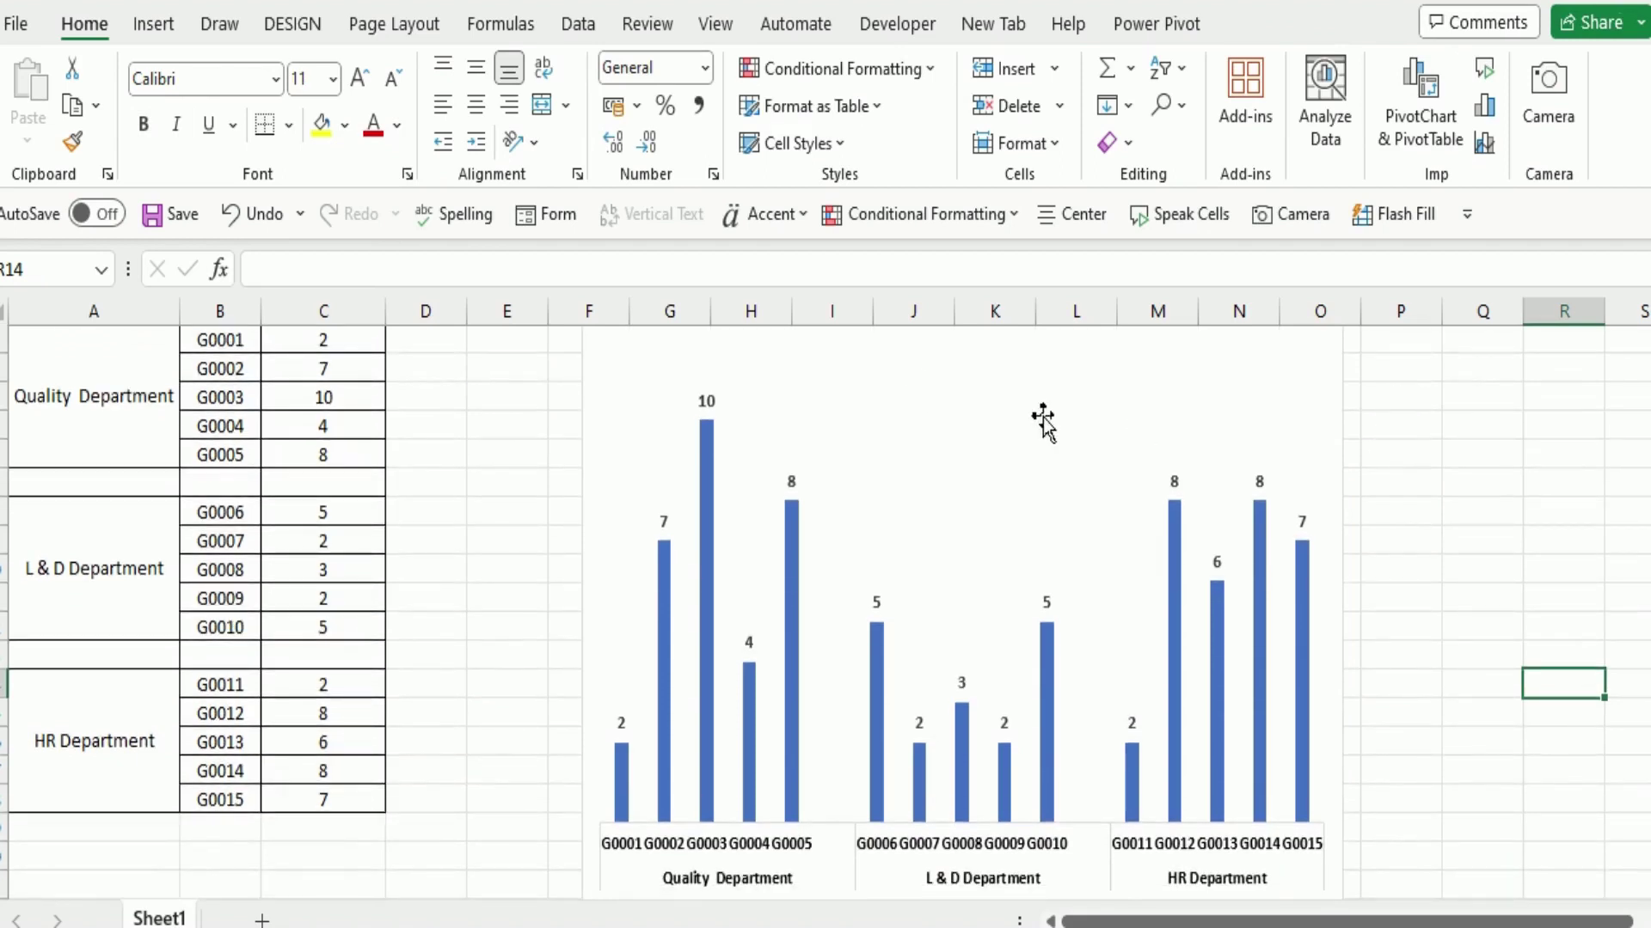
pyautogui.click(617, 804)
pyautogui.click(622, 799)
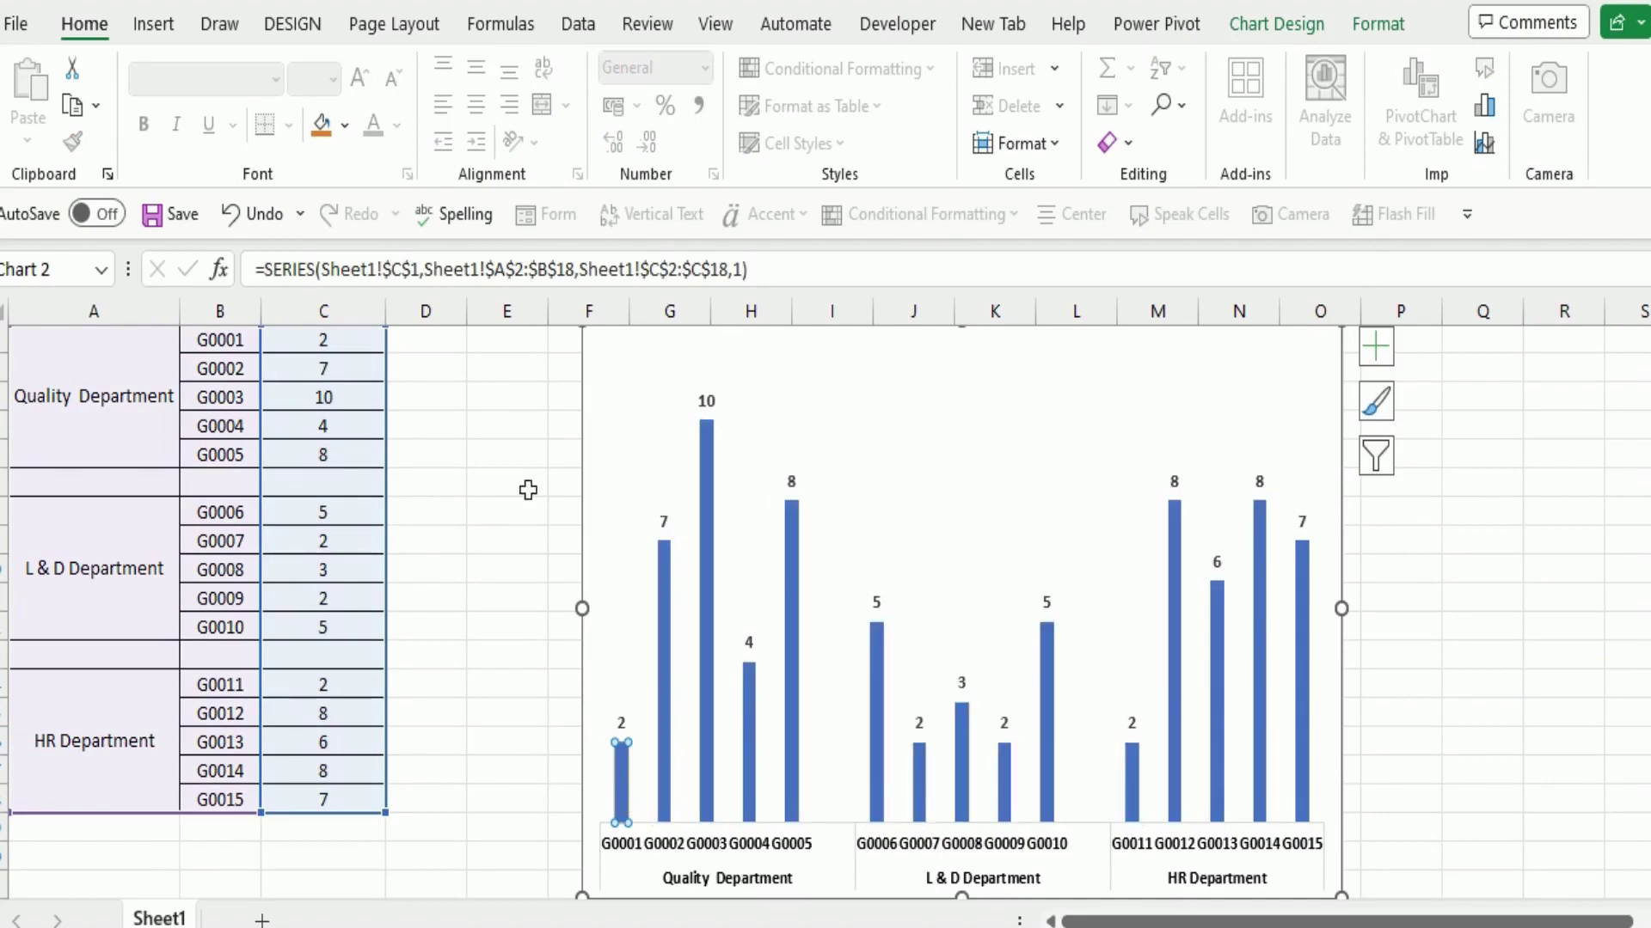
pyautogui.click(344, 125)
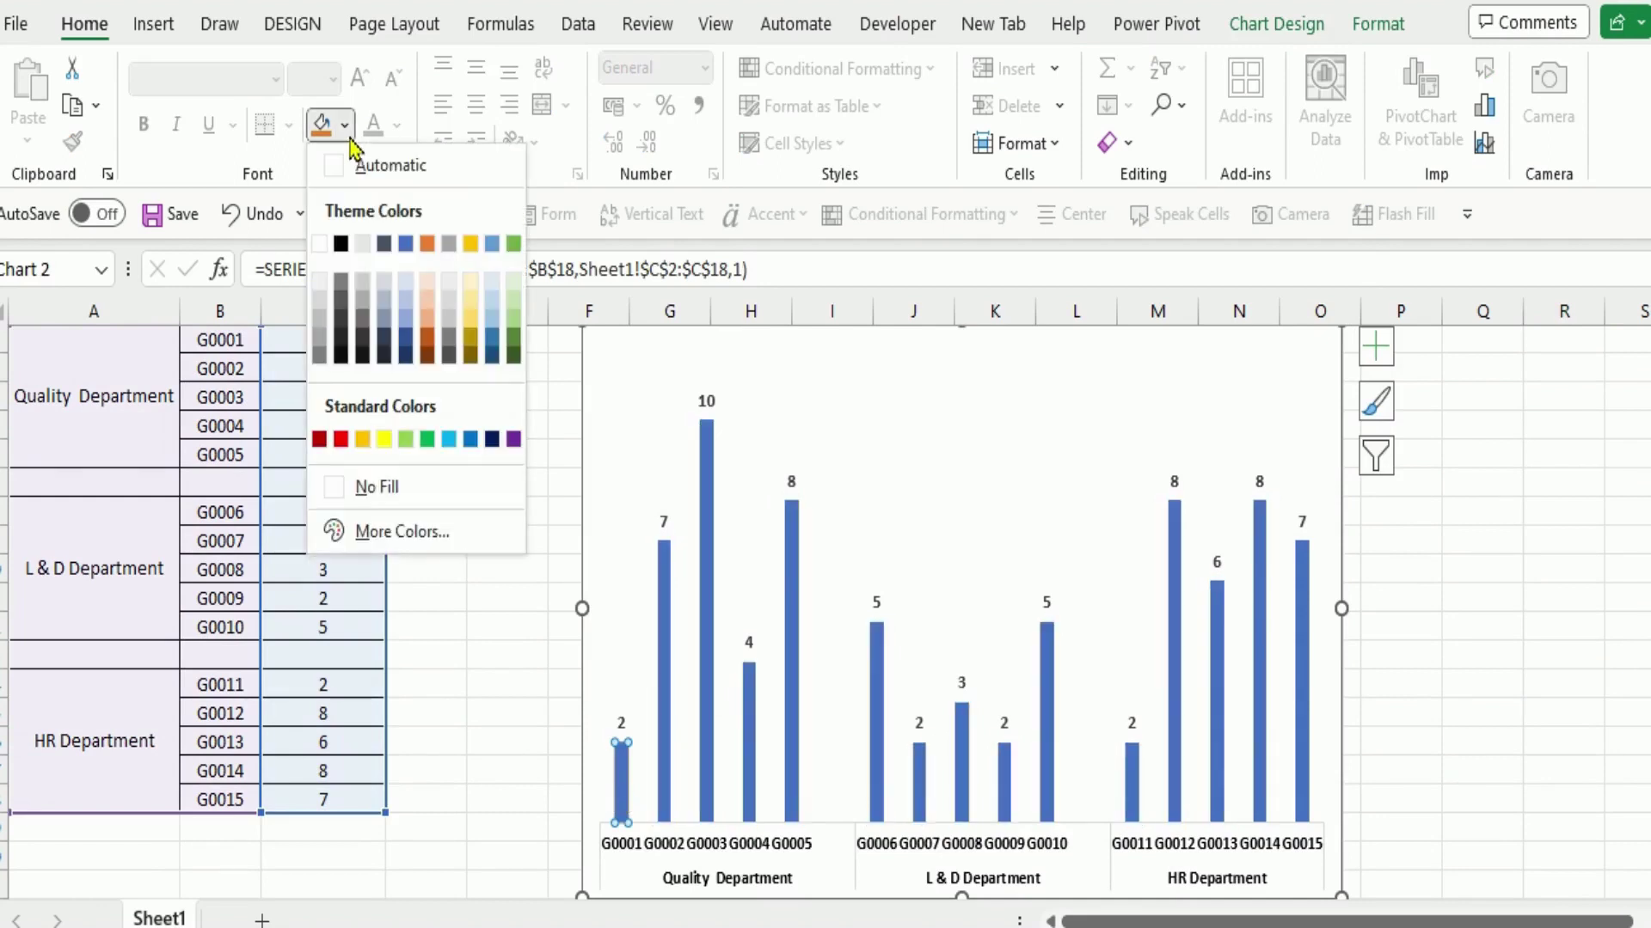
pyautogui.click(427, 325)
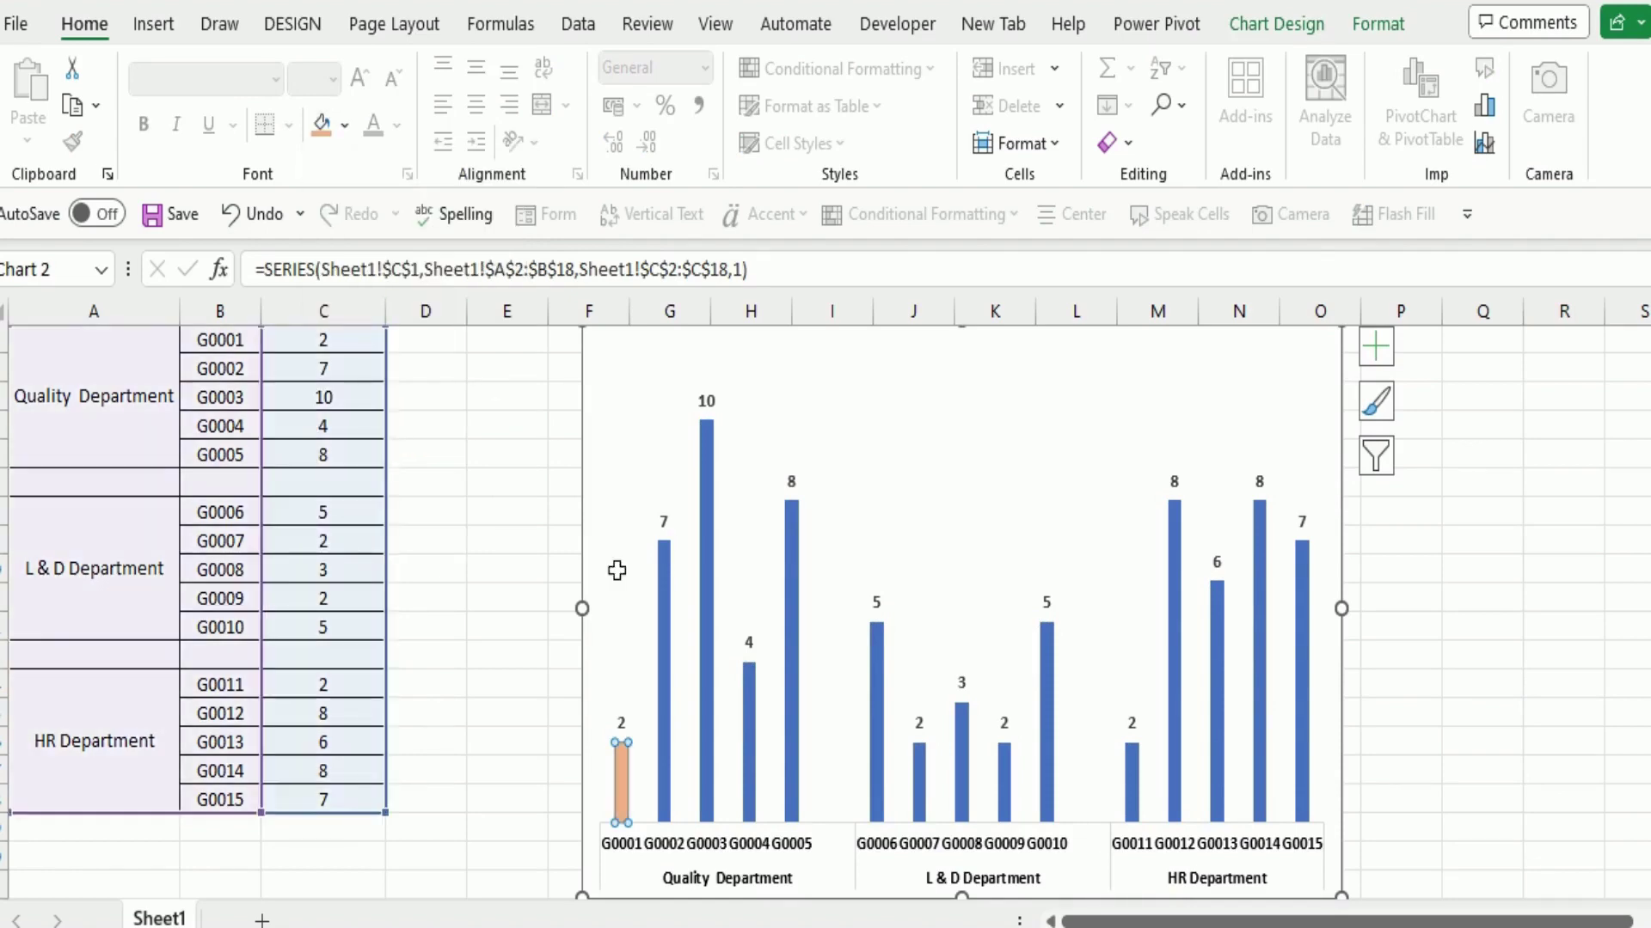
pyautogui.click(664, 654)
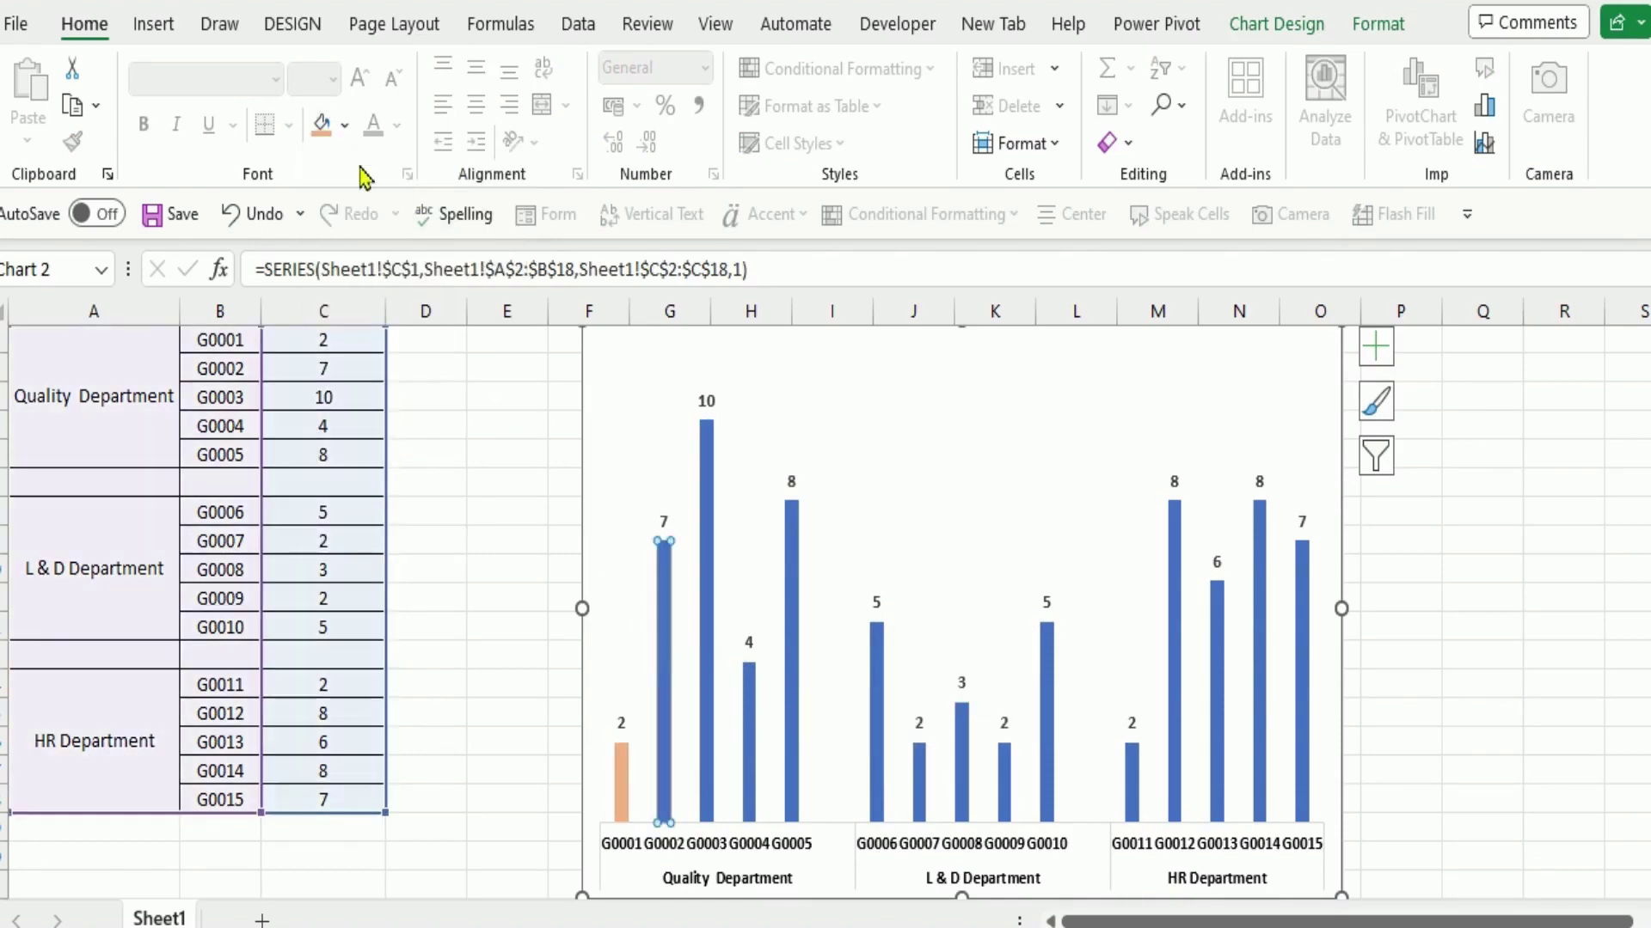
pyautogui.click(323, 125)
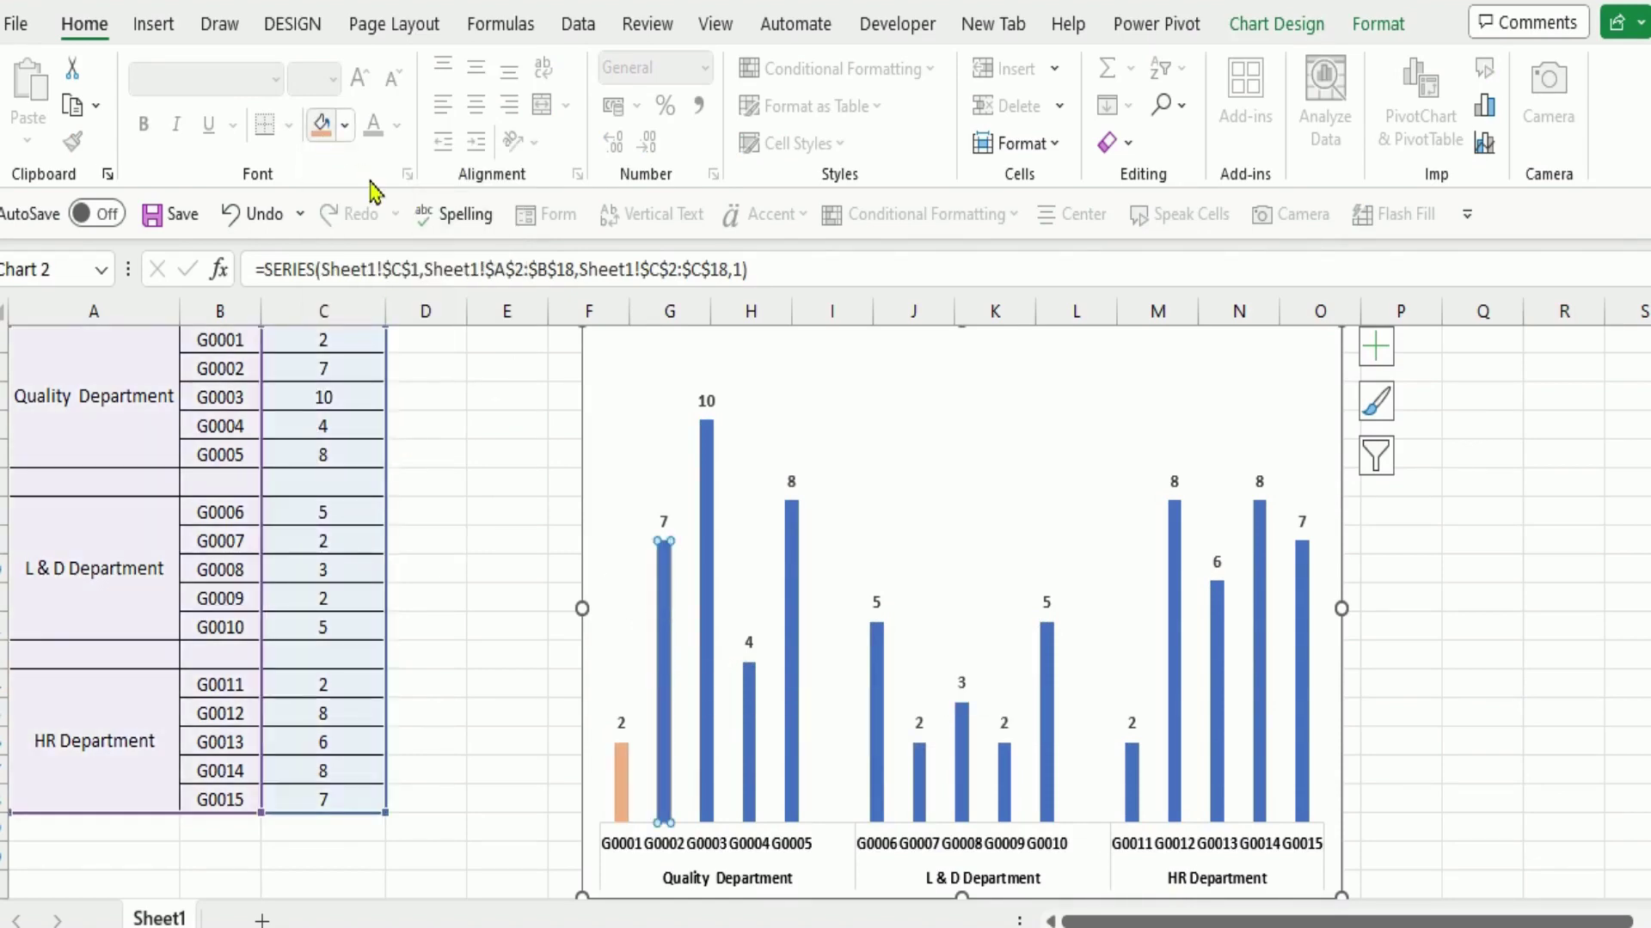
pyautogui.click(710, 599)
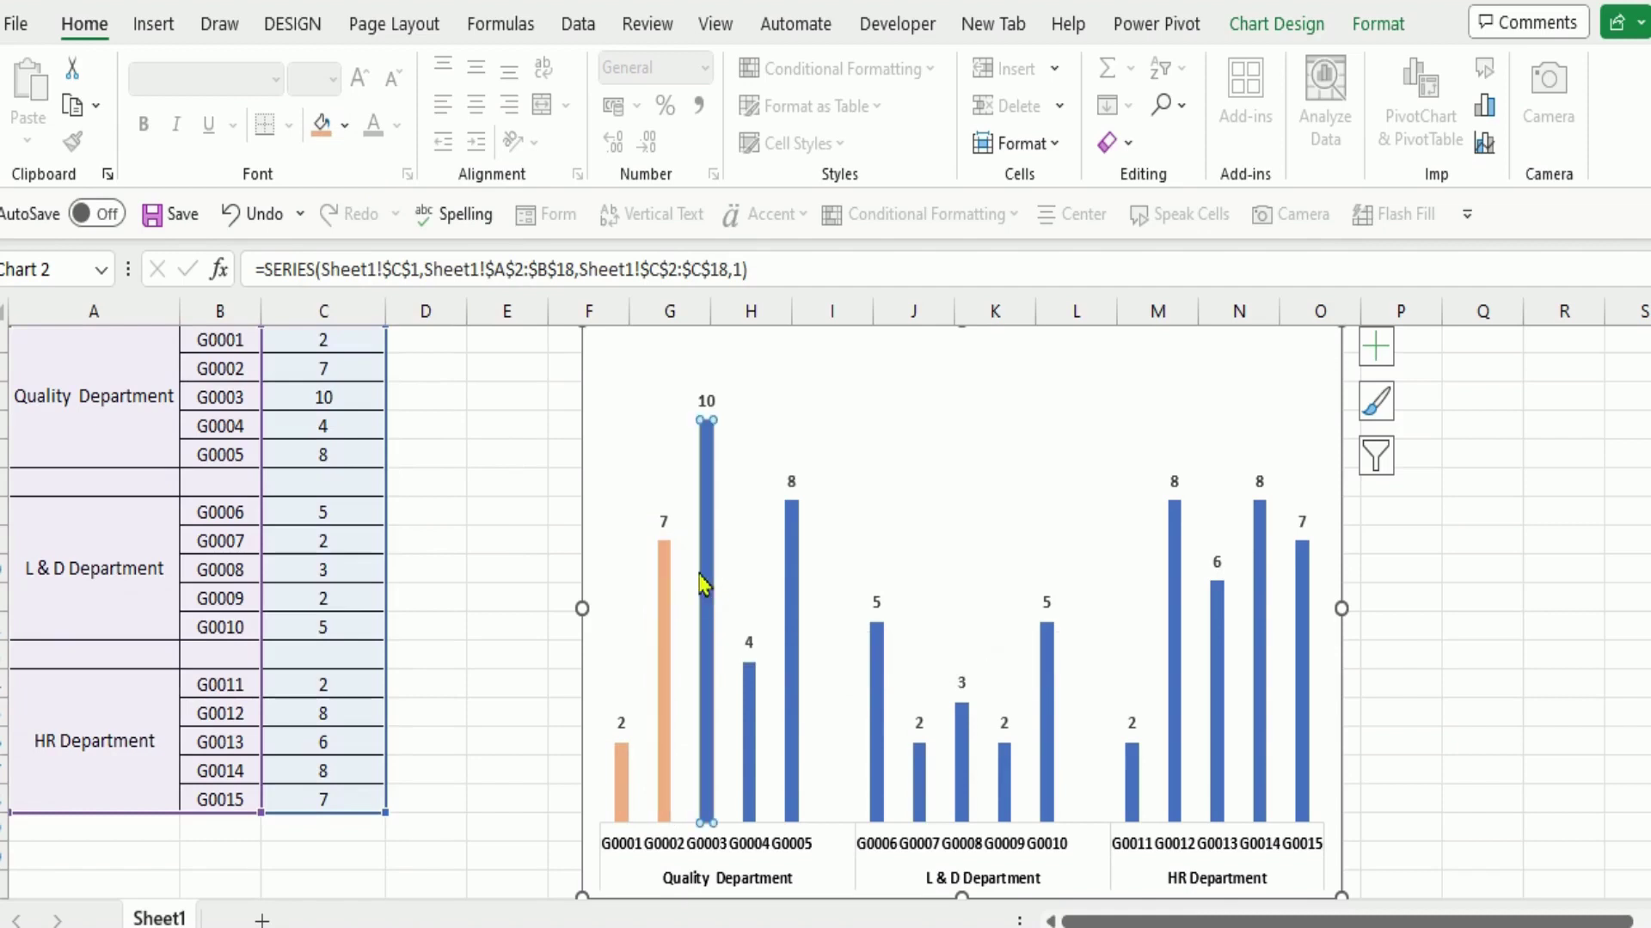
pyautogui.click(321, 126)
pyautogui.click(750, 712)
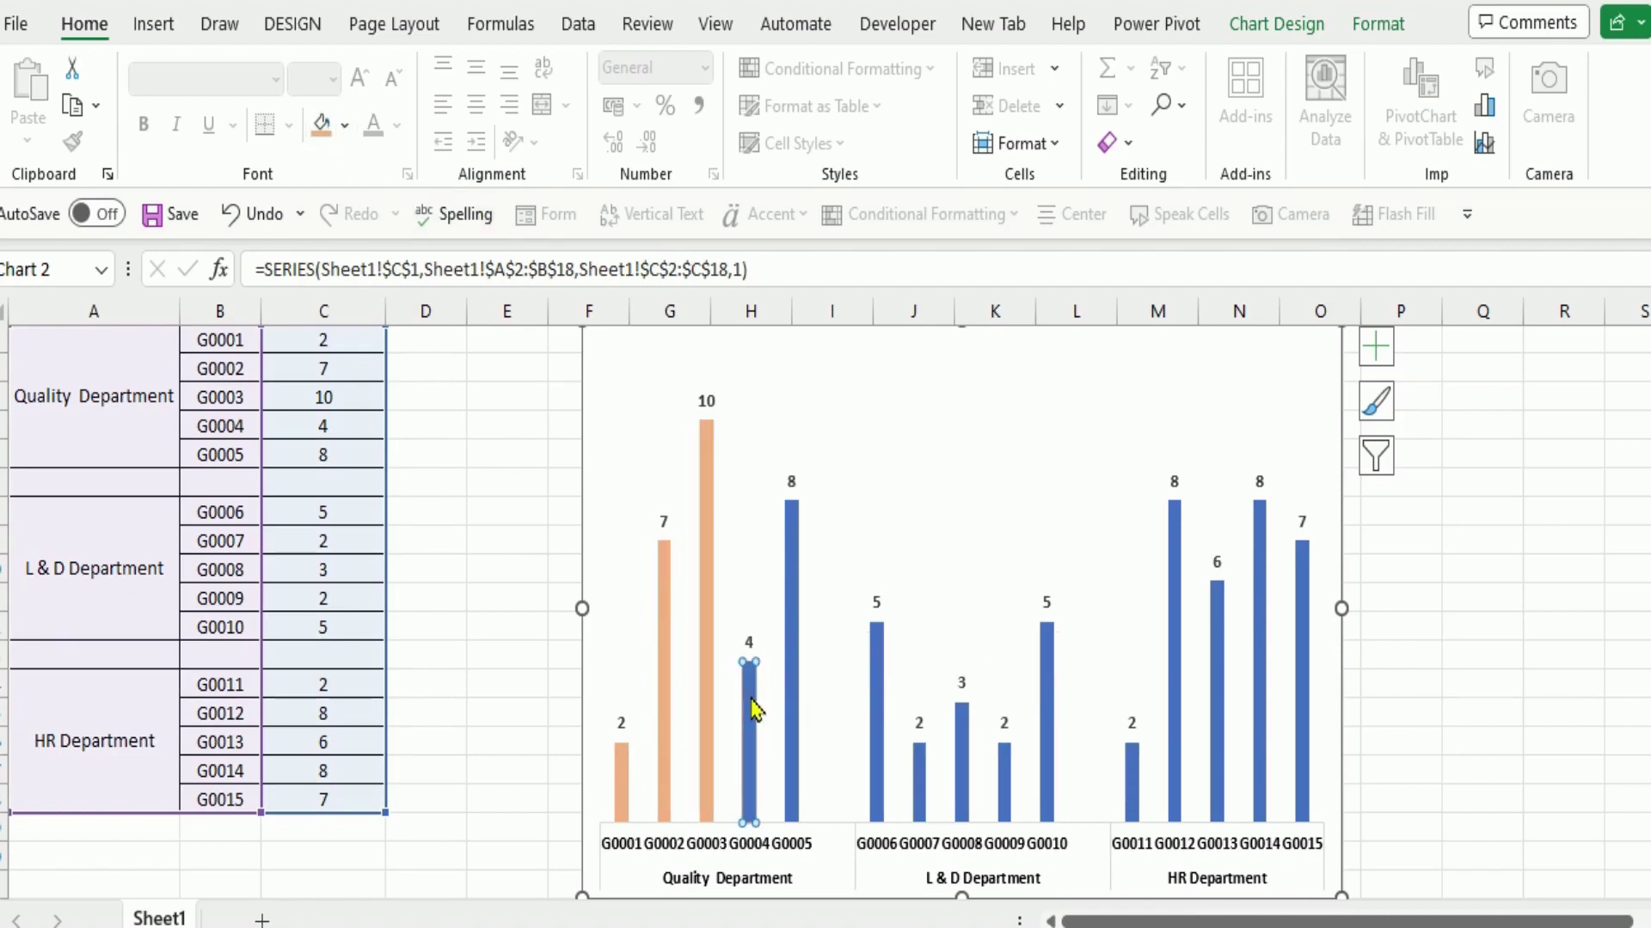
pyautogui.click(322, 126)
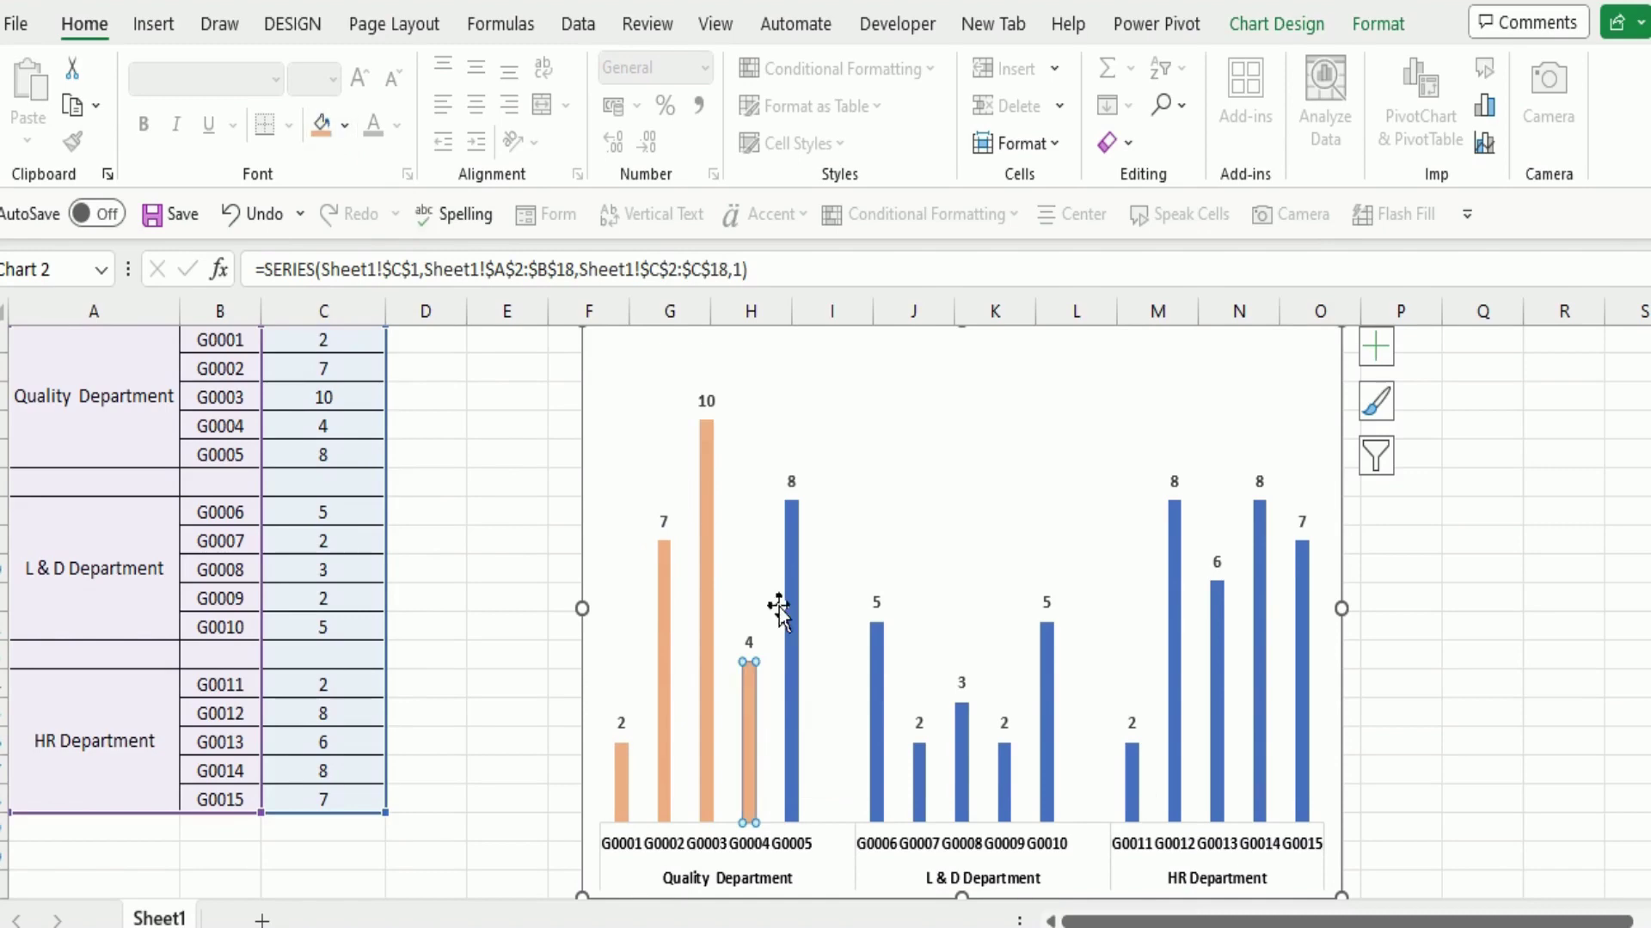
pyautogui.click(793, 666)
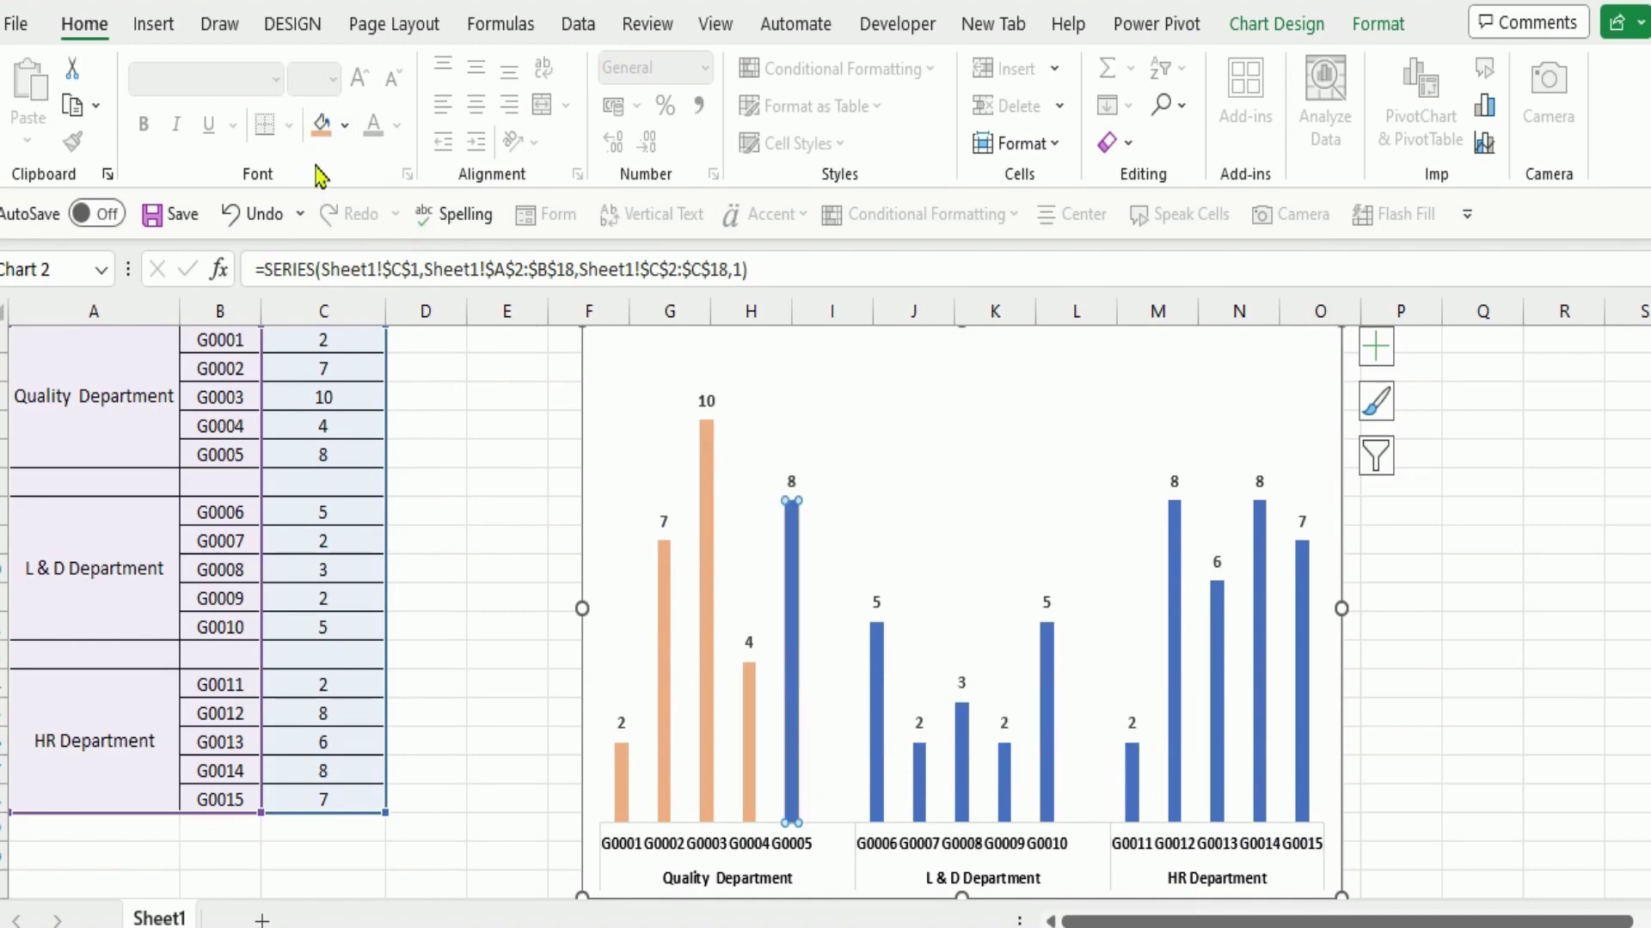
pyautogui.click(320, 133)
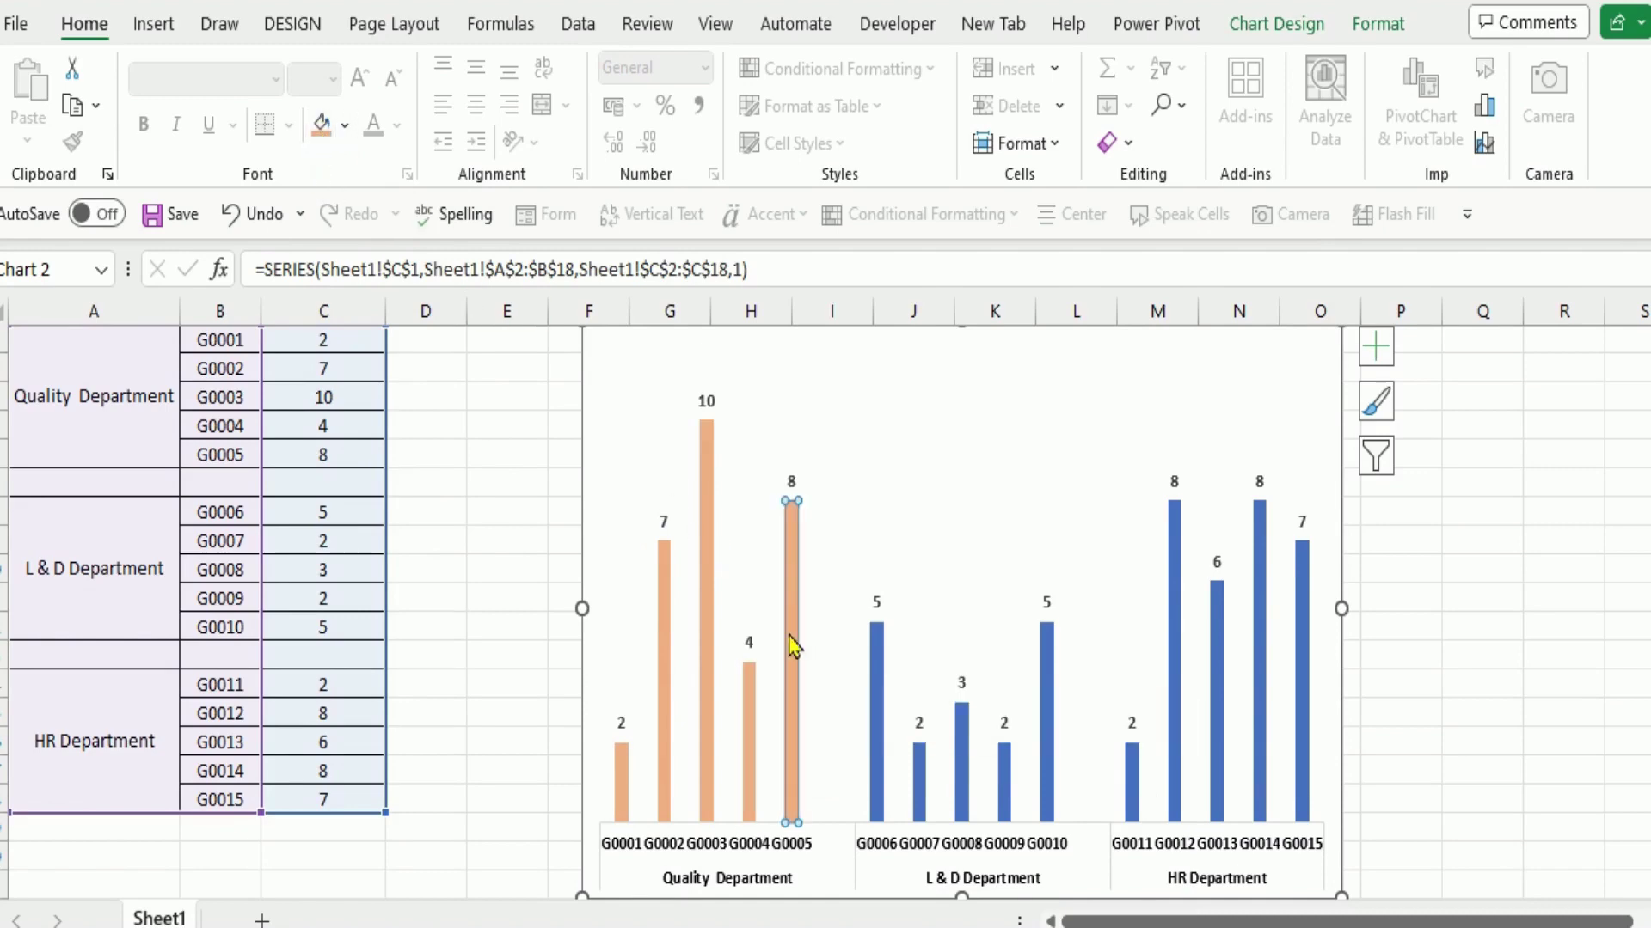
# - Fill the five L & D Department columns, G0006 to G0010, with the green theme color one by one
pyautogui.click(877, 725)
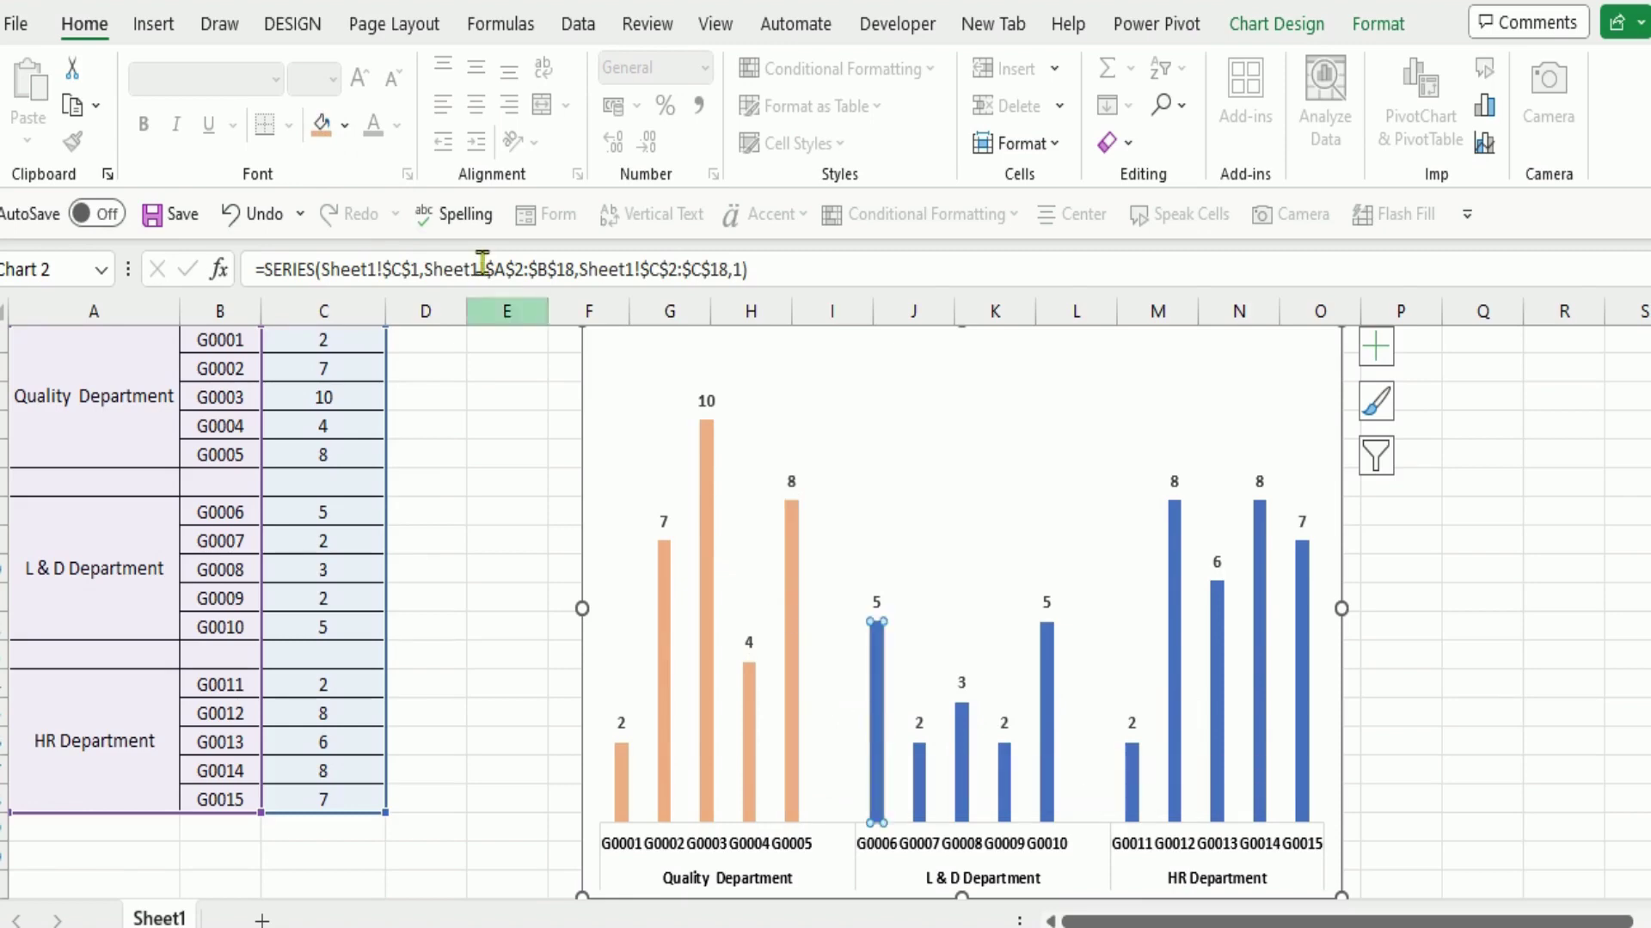
pyautogui.click(345, 125)
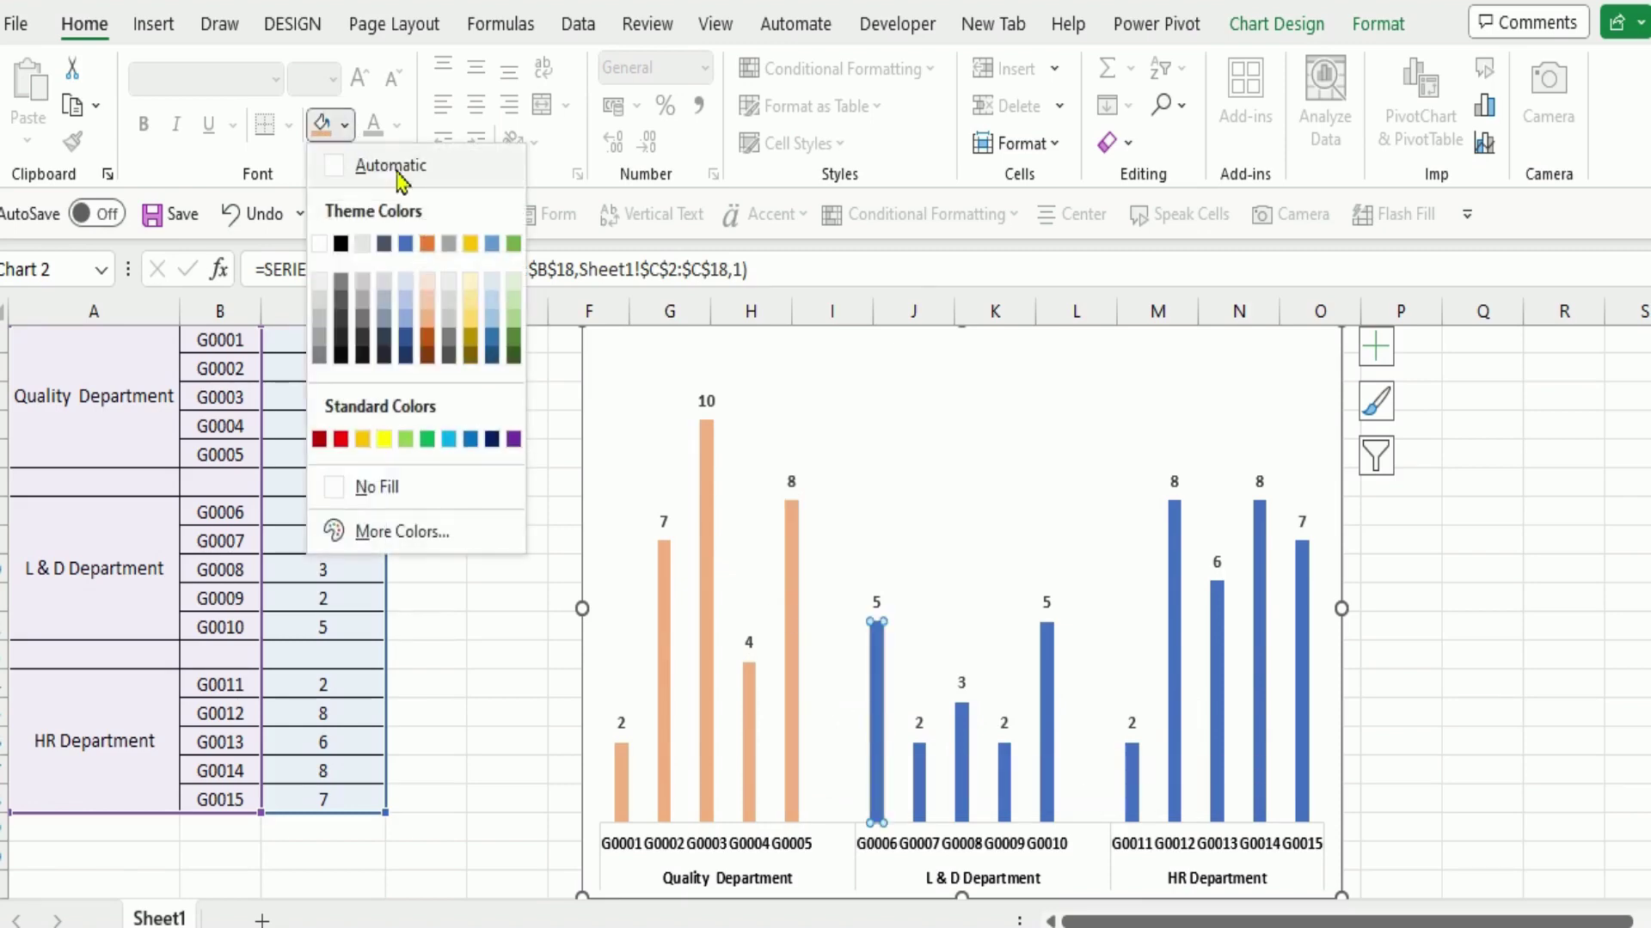
pyautogui.click(514, 245)
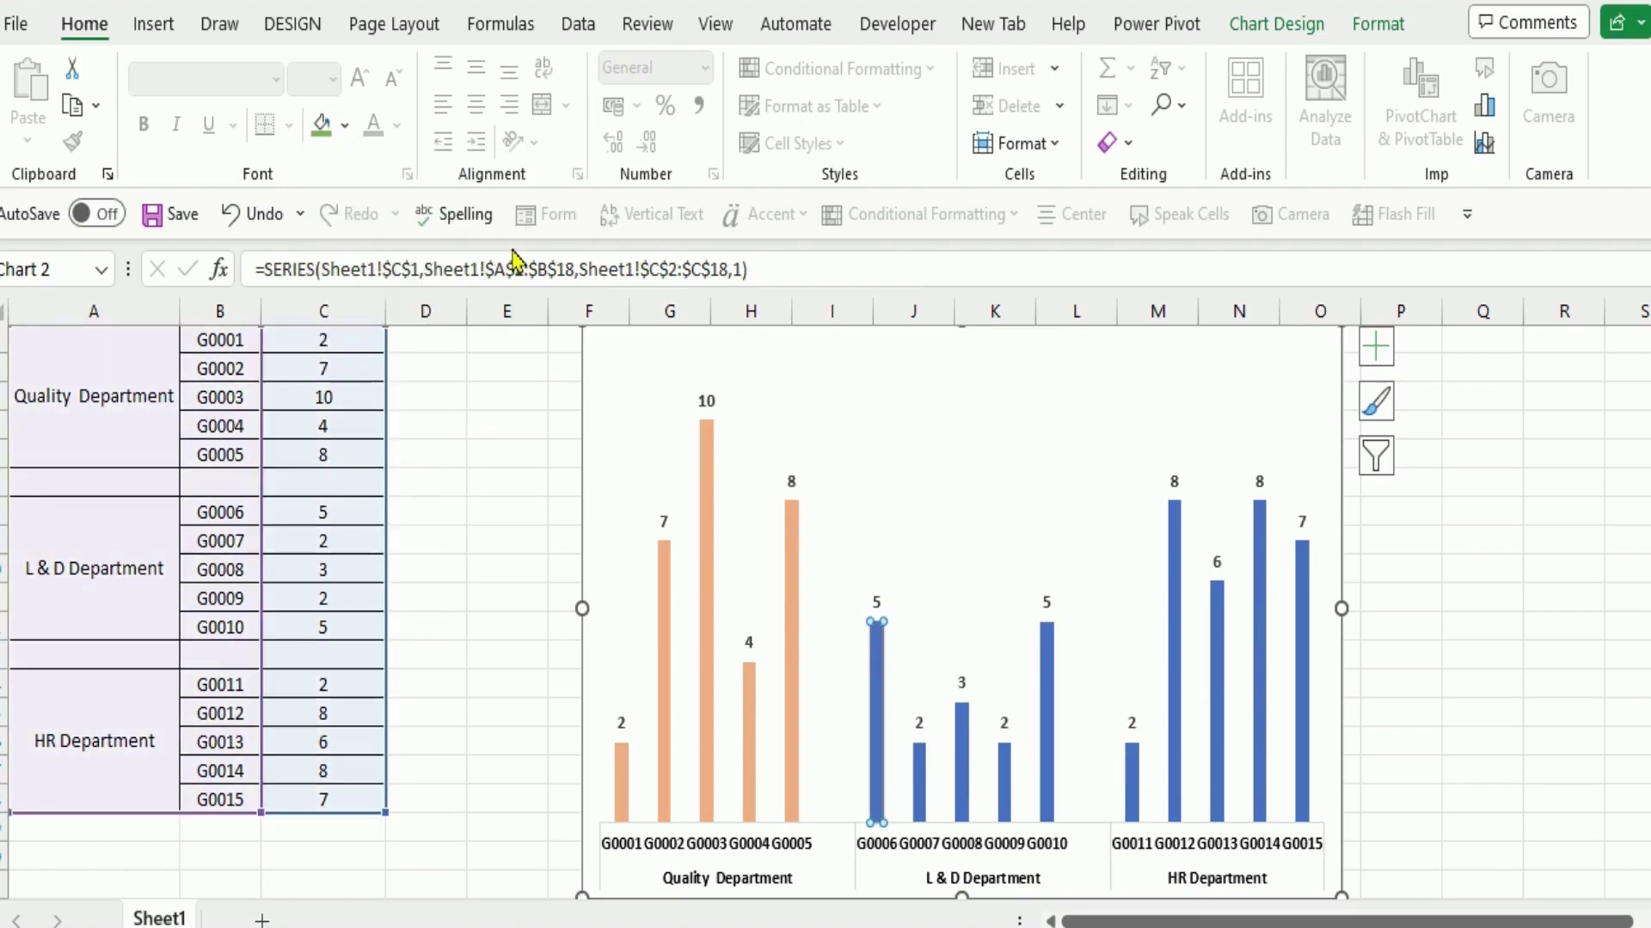
pyautogui.click(920, 779)
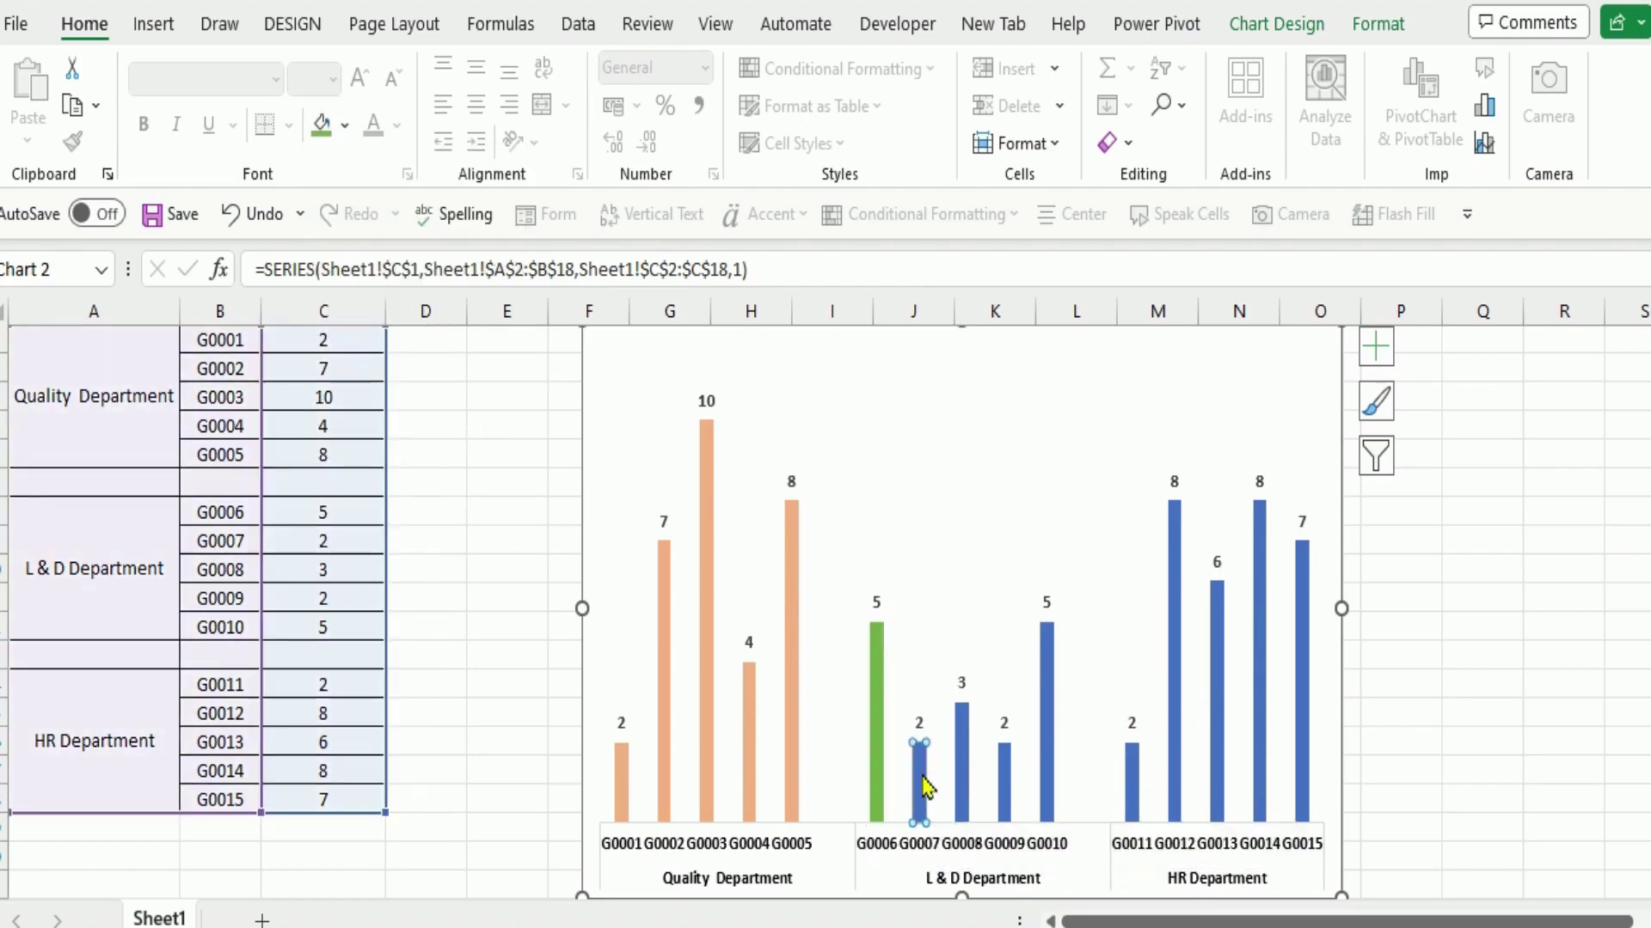
pyautogui.click(322, 126)
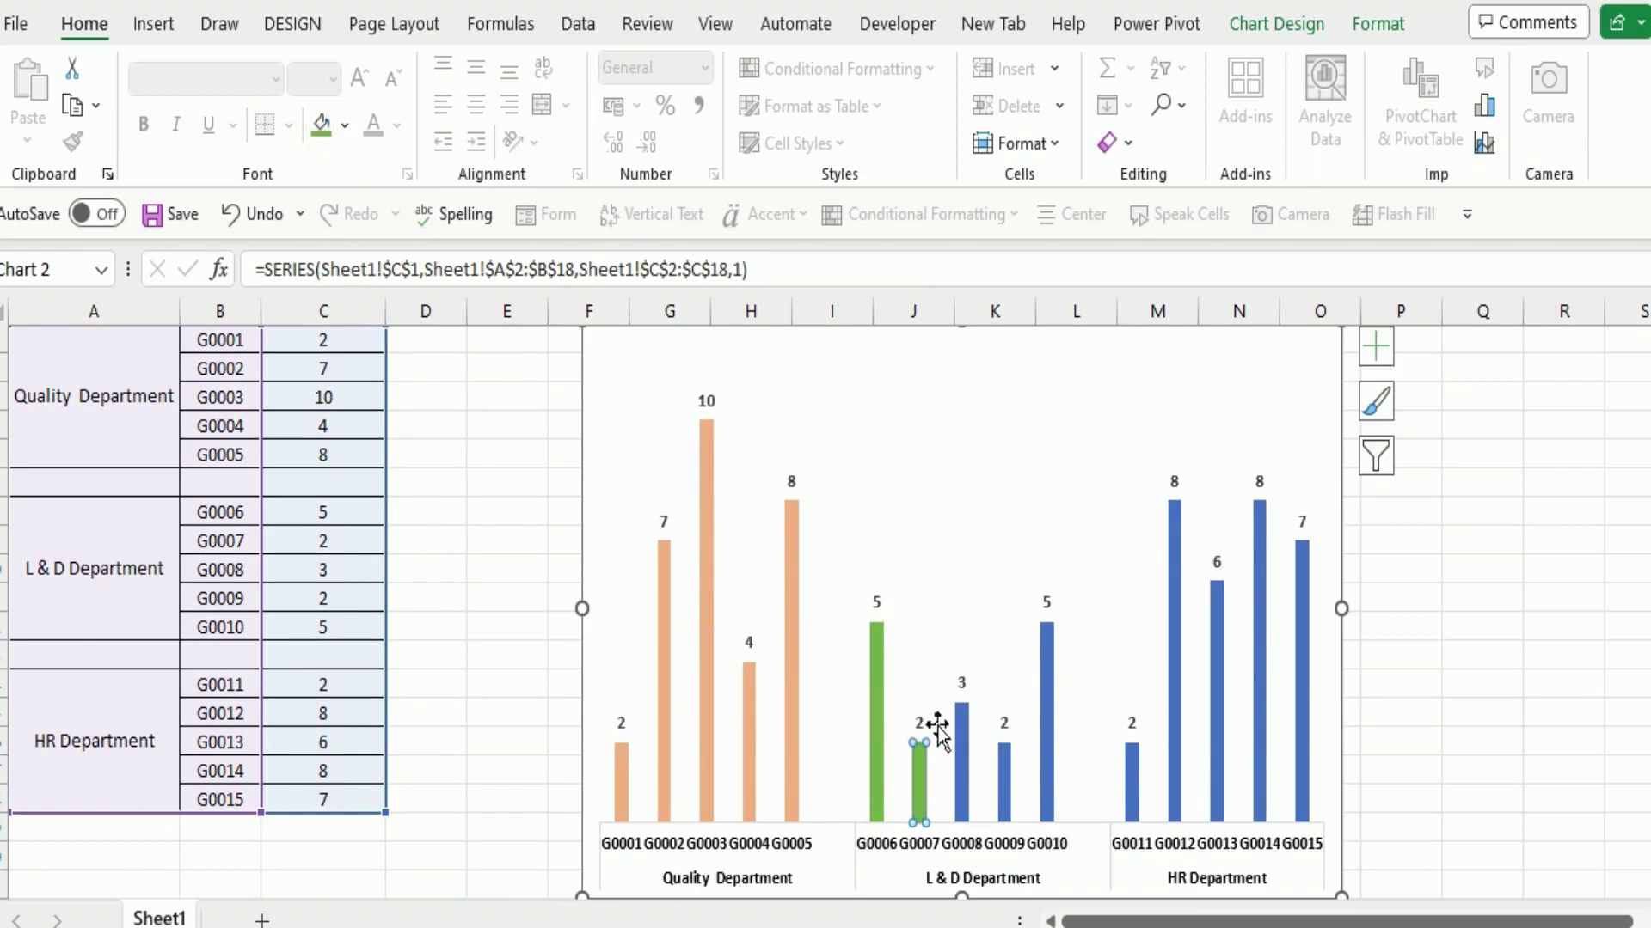
pyautogui.click(962, 757)
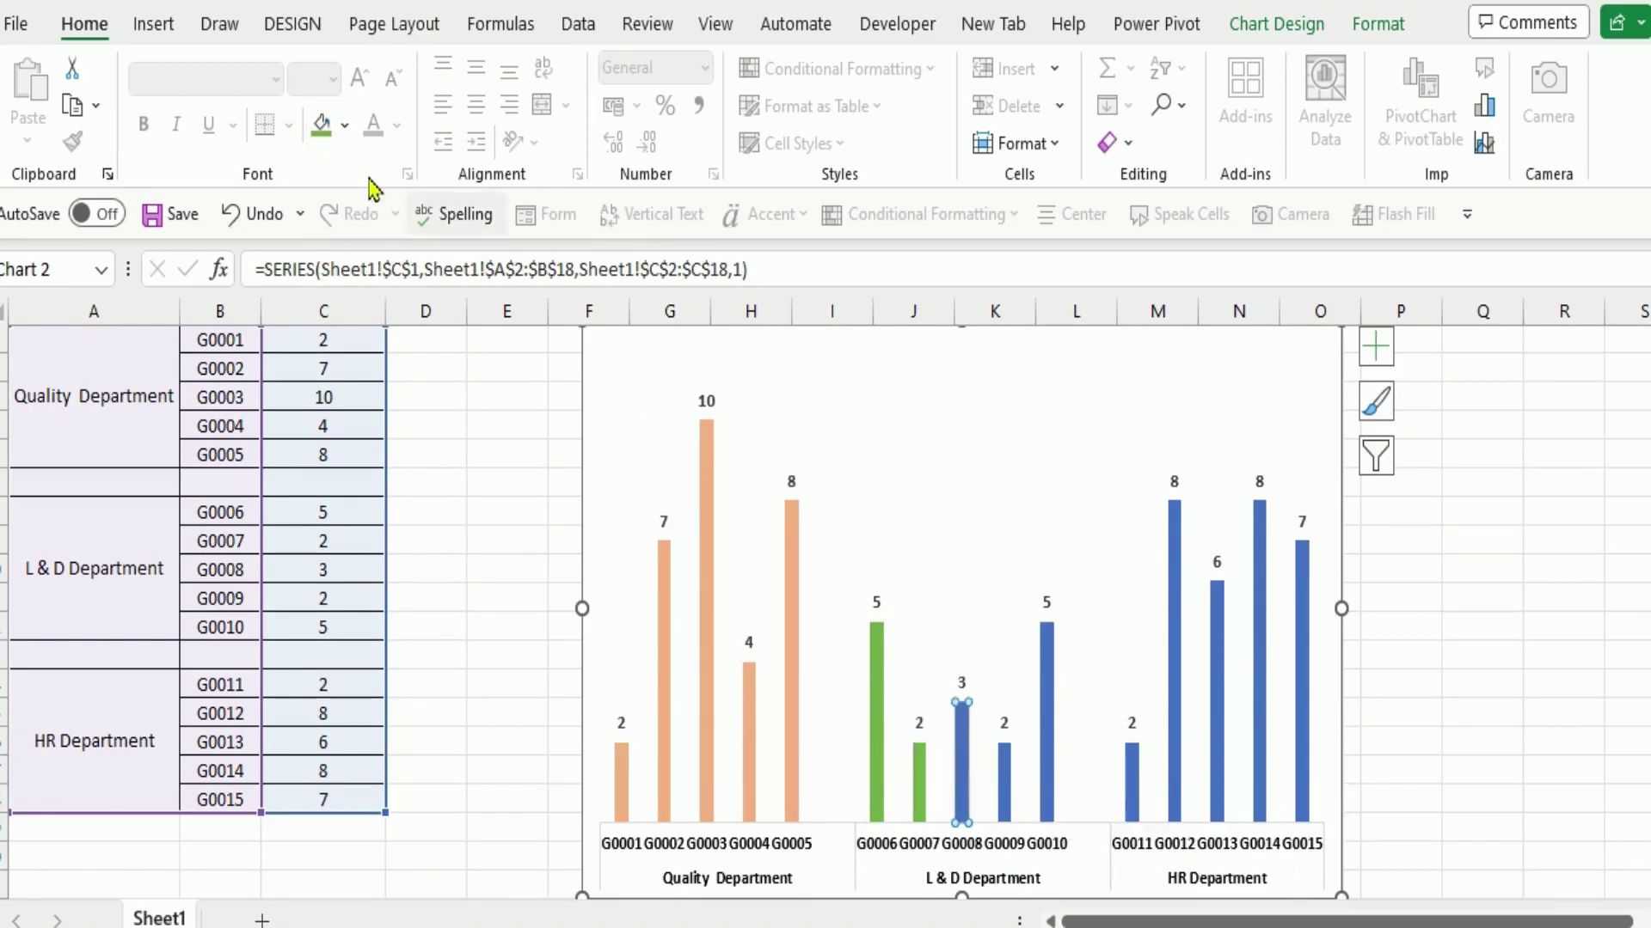
pyautogui.click(325, 127)
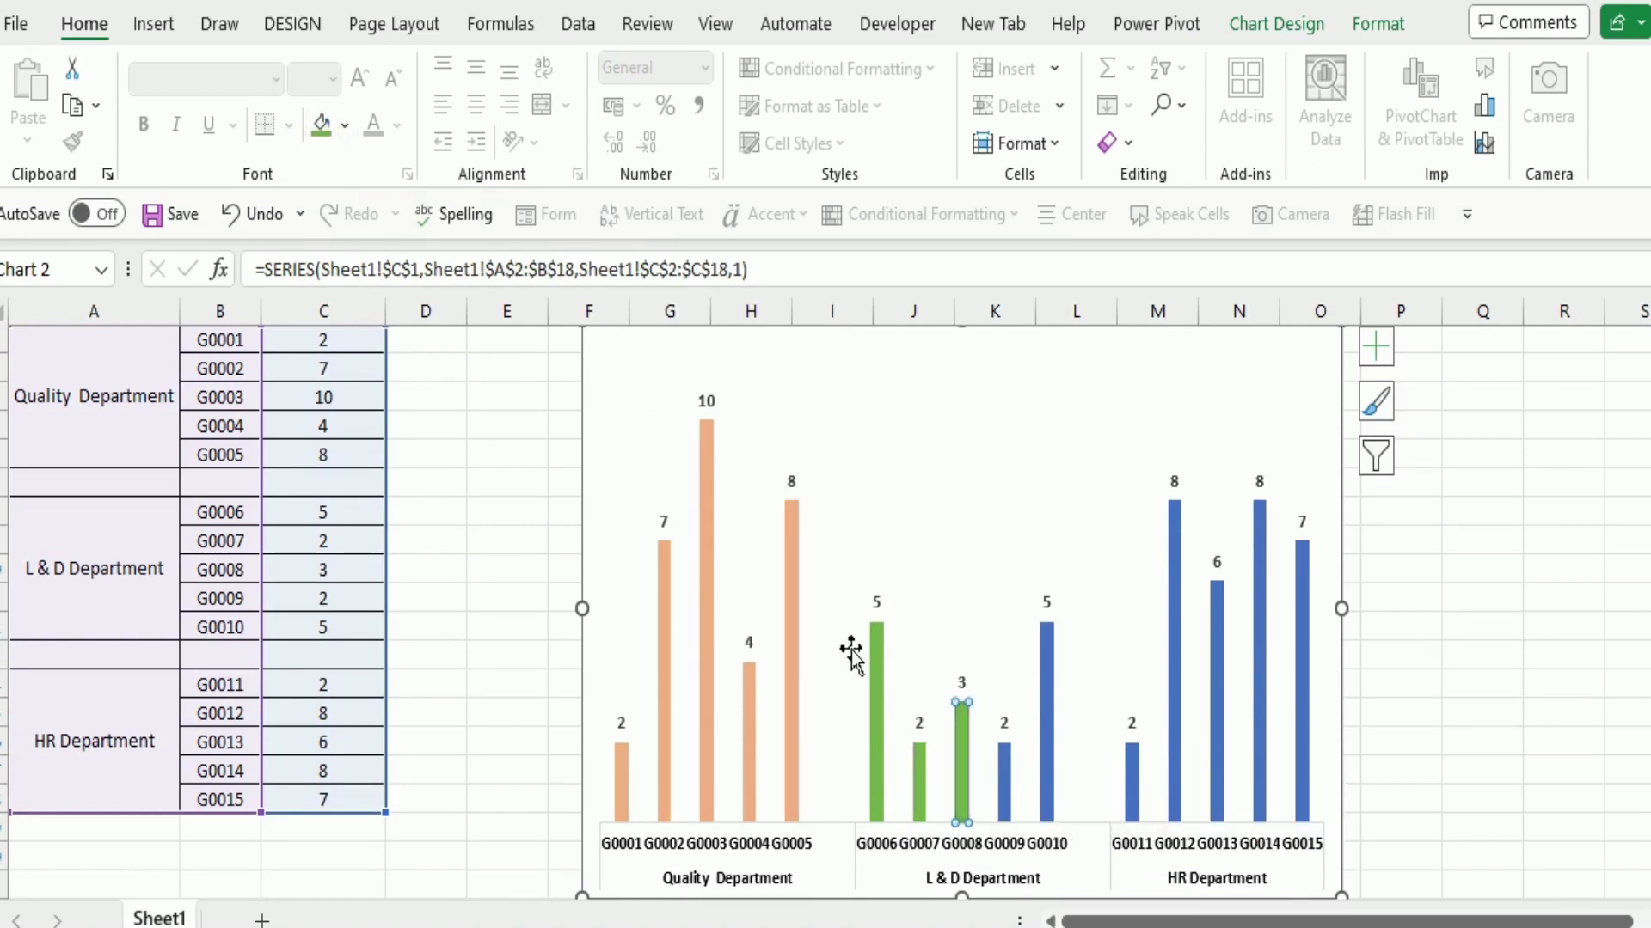
pyautogui.click(1008, 769)
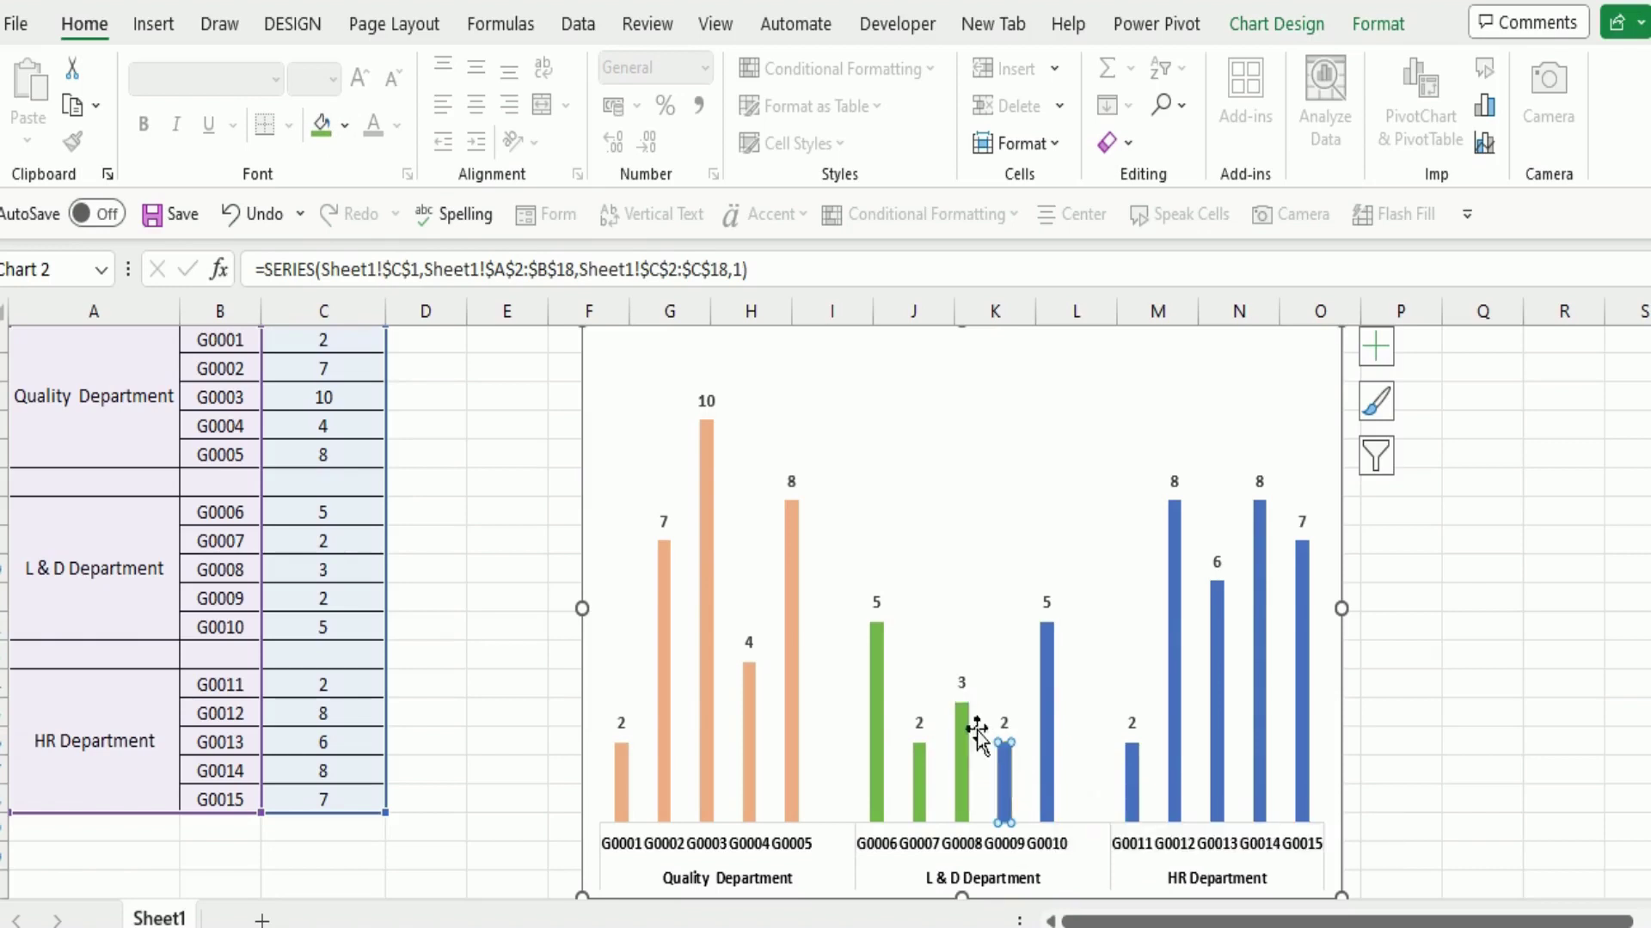
pyautogui.click(323, 127)
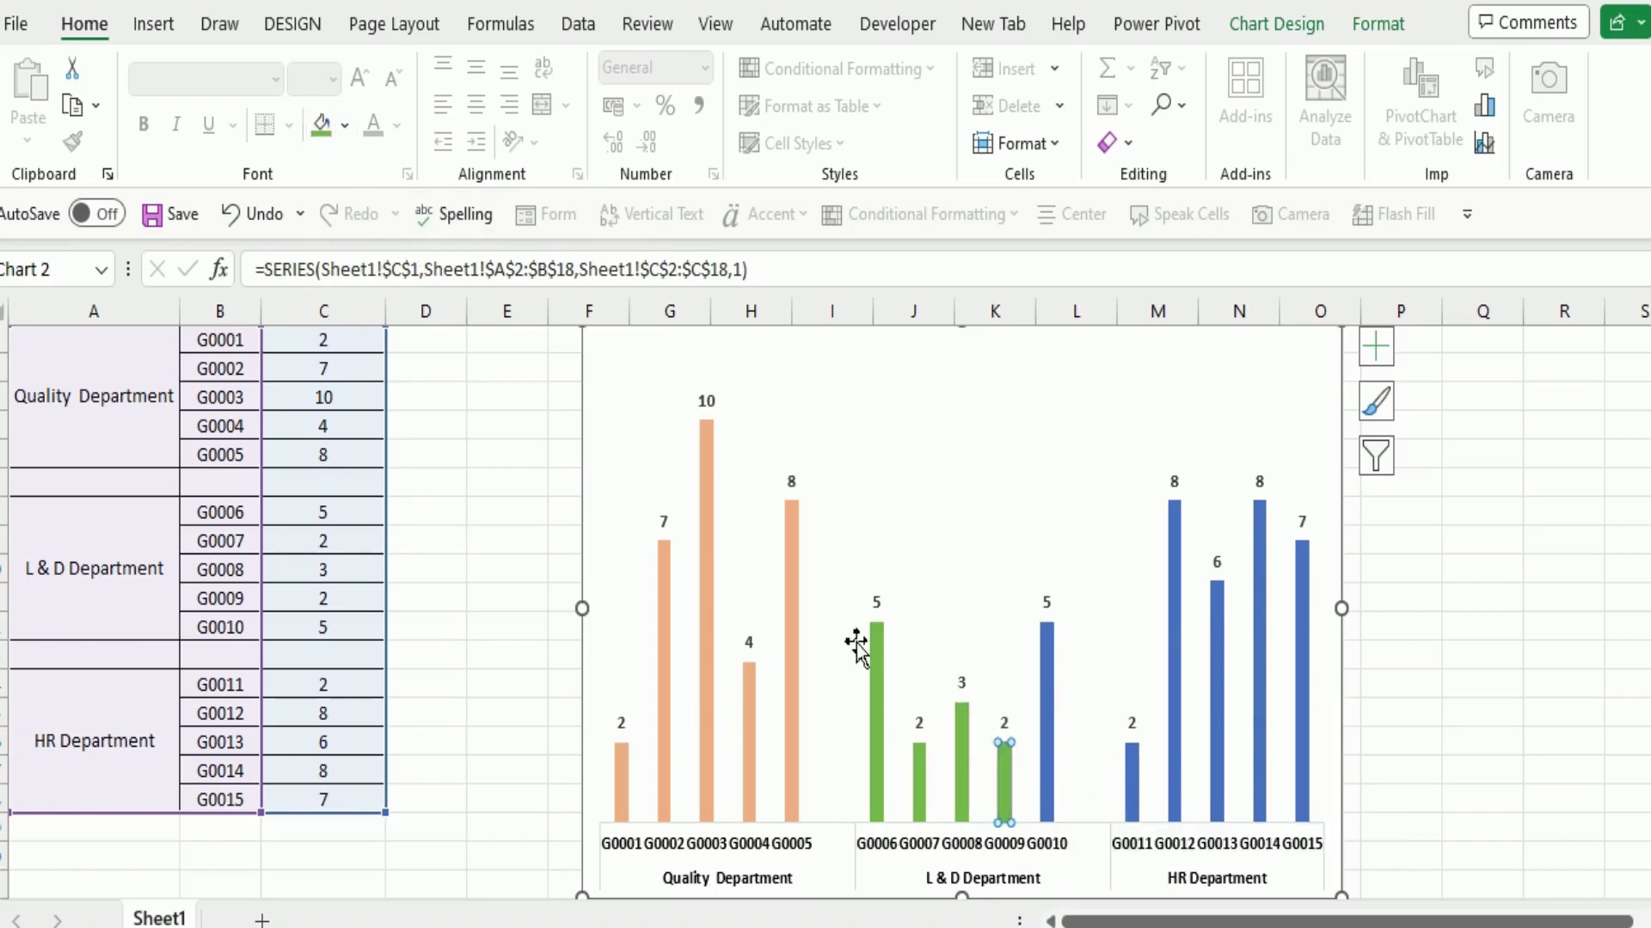
pyautogui.click(1049, 671)
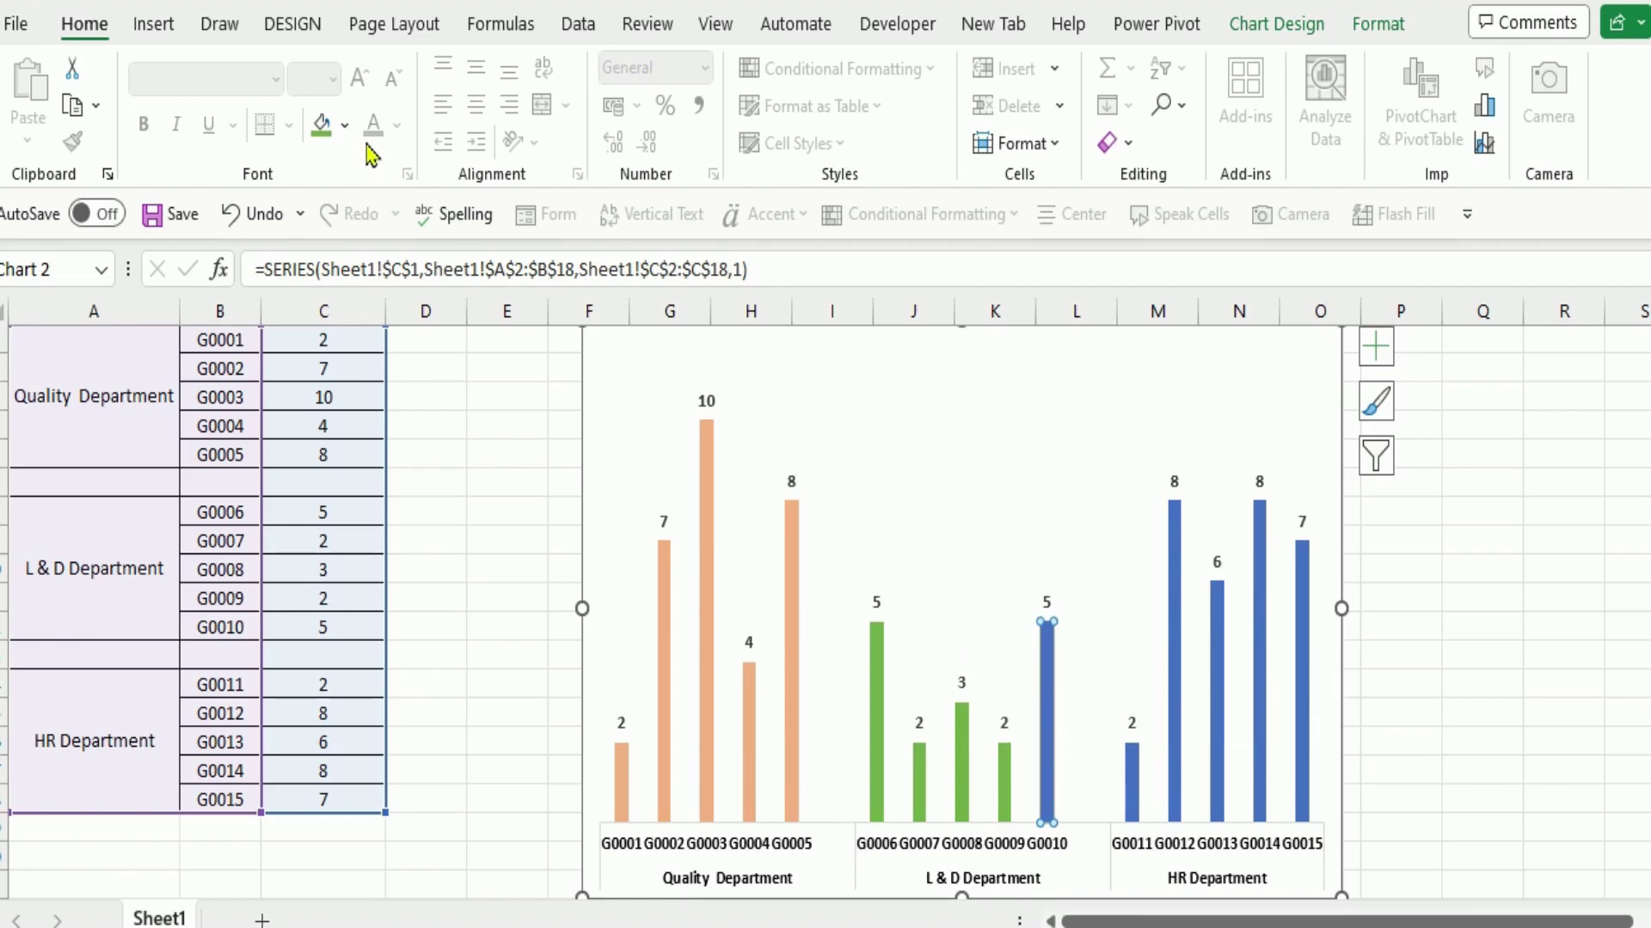
pyautogui.click(327, 127)
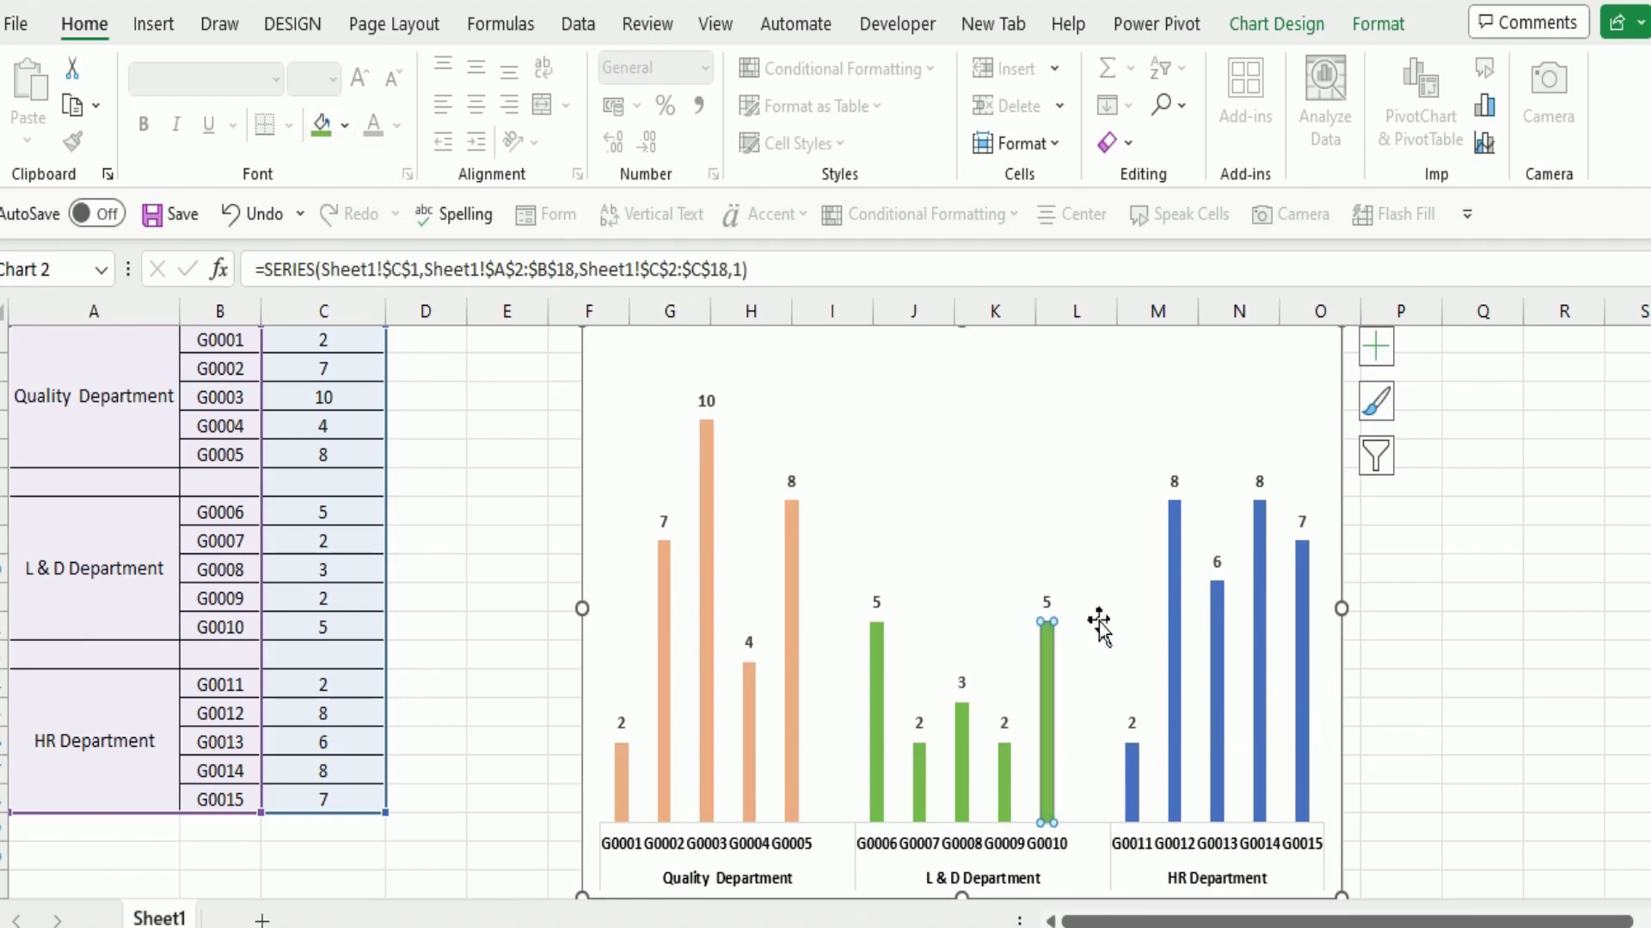
# - Fill the five HR Department columns, G0011 to G0015, with standard light blue one by one
pyautogui.click(1135, 784)
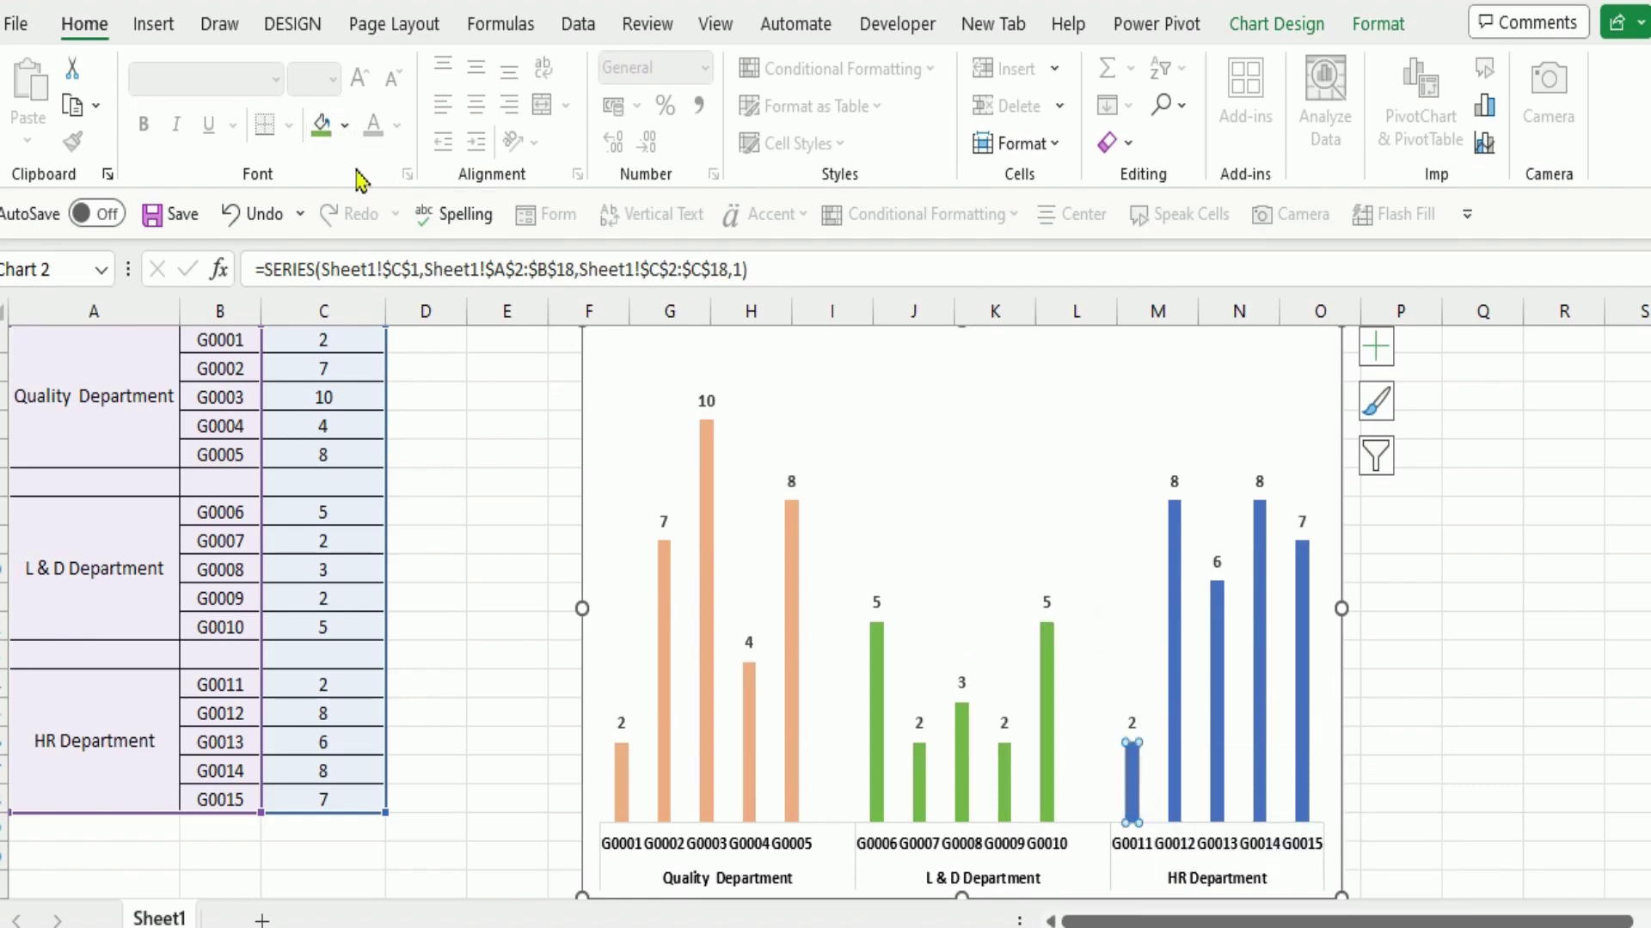
pyautogui.click(344, 126)
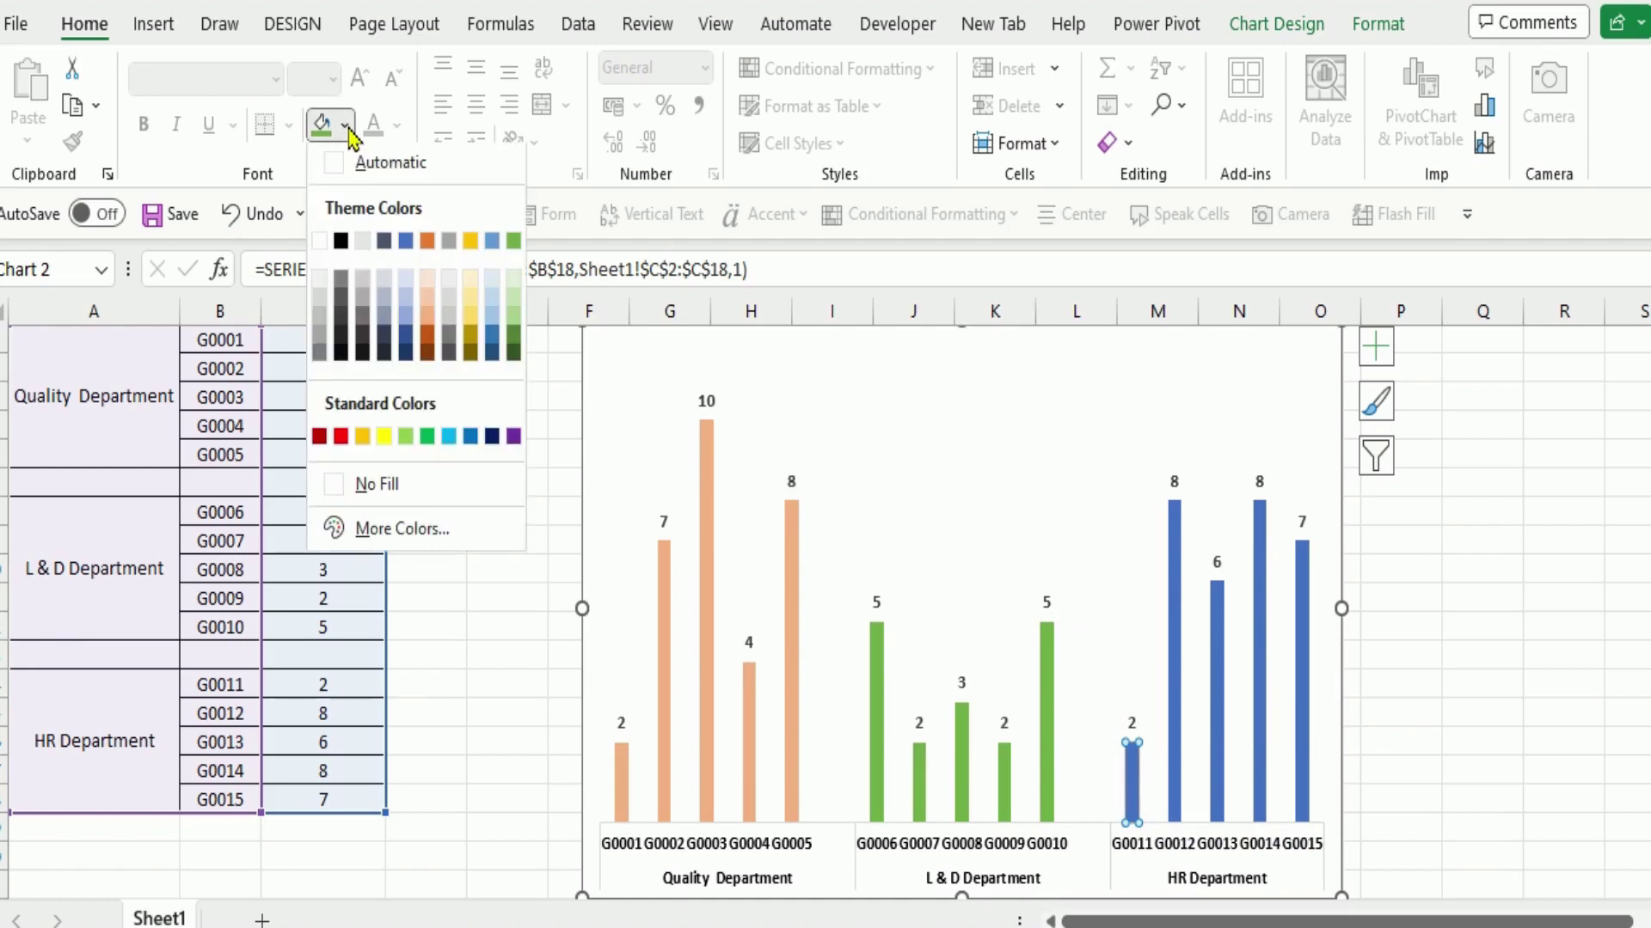
pyautogui.click(449, 439)
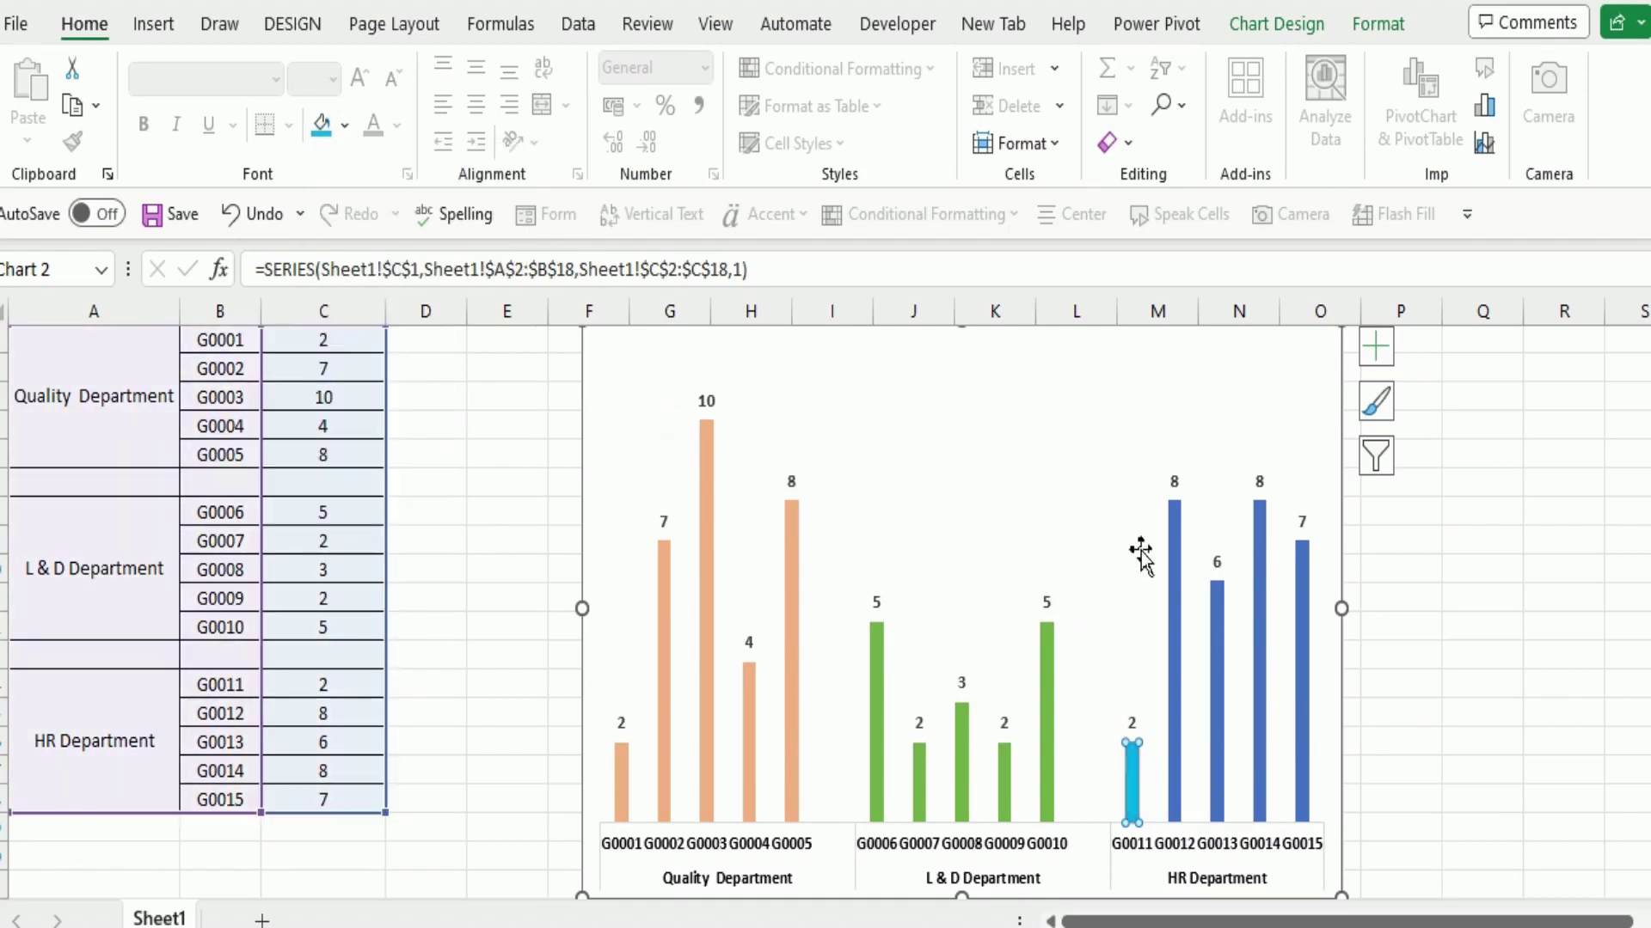
pyautogui.click(1176, 569)
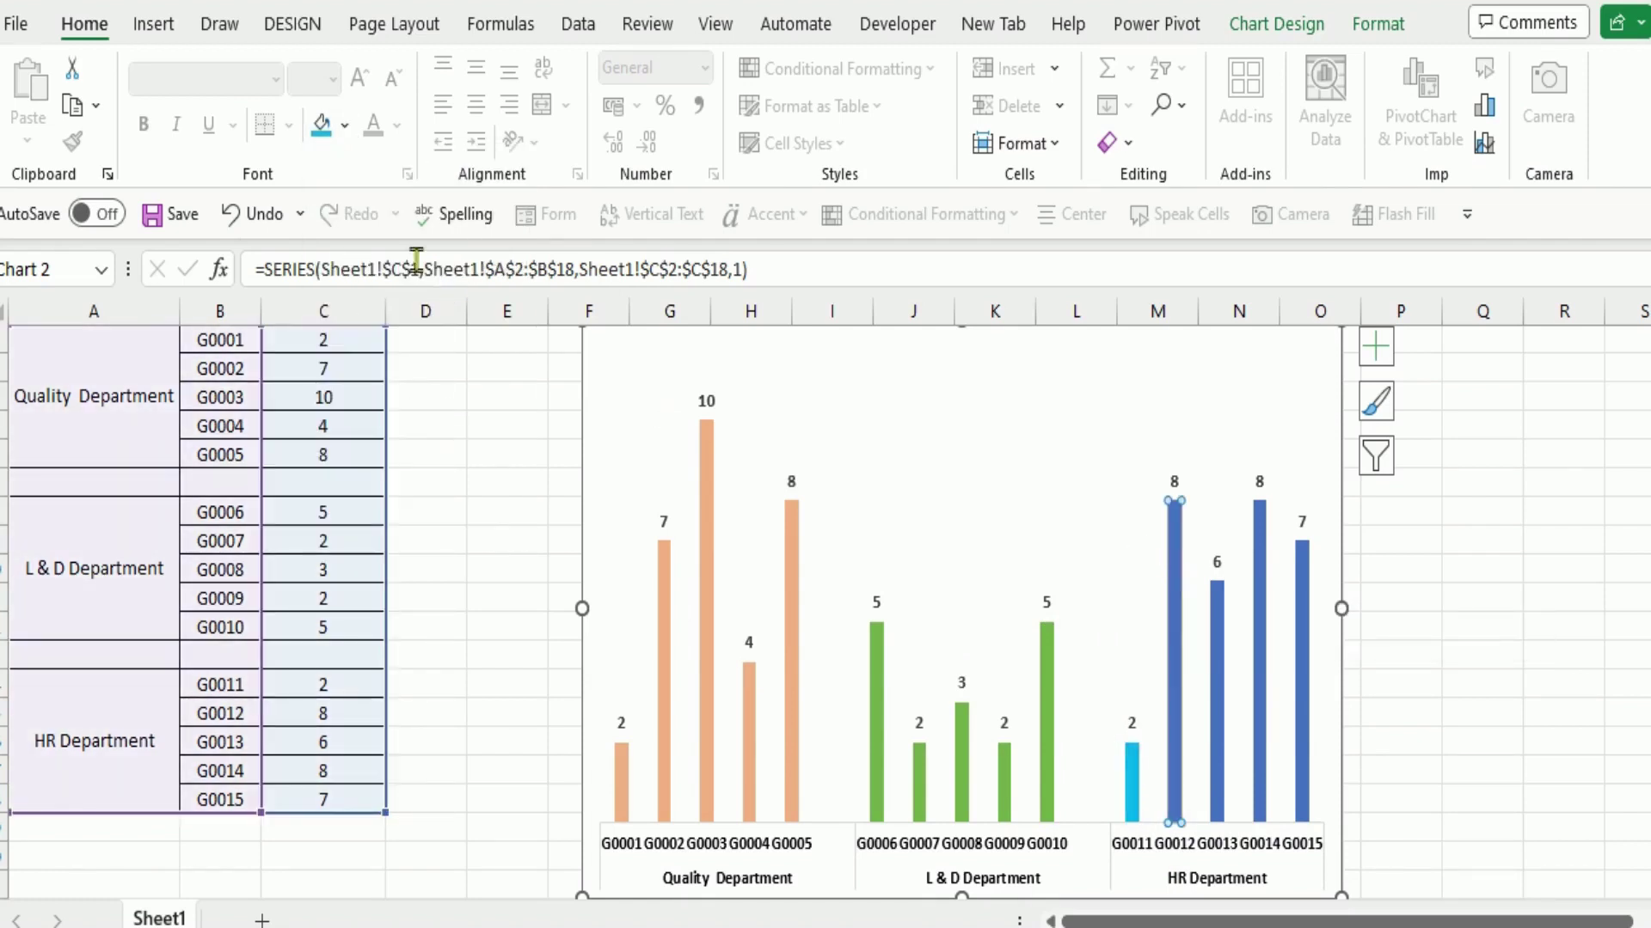
pyautogui.click(320, 130)
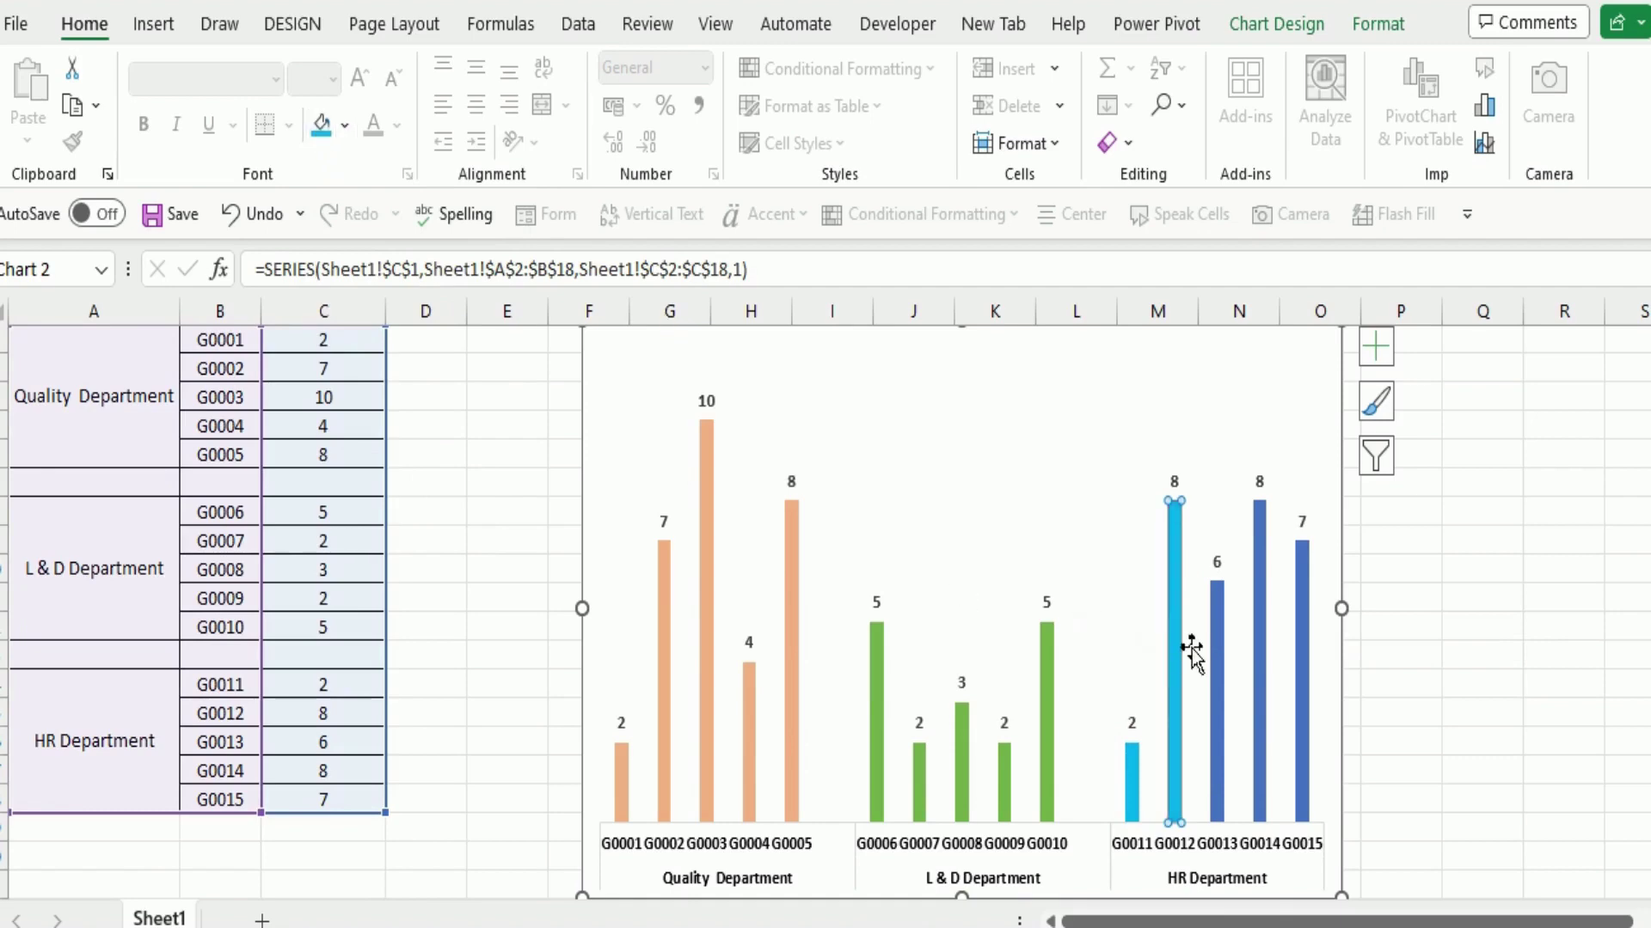
pyautogui.click(1217, 667)
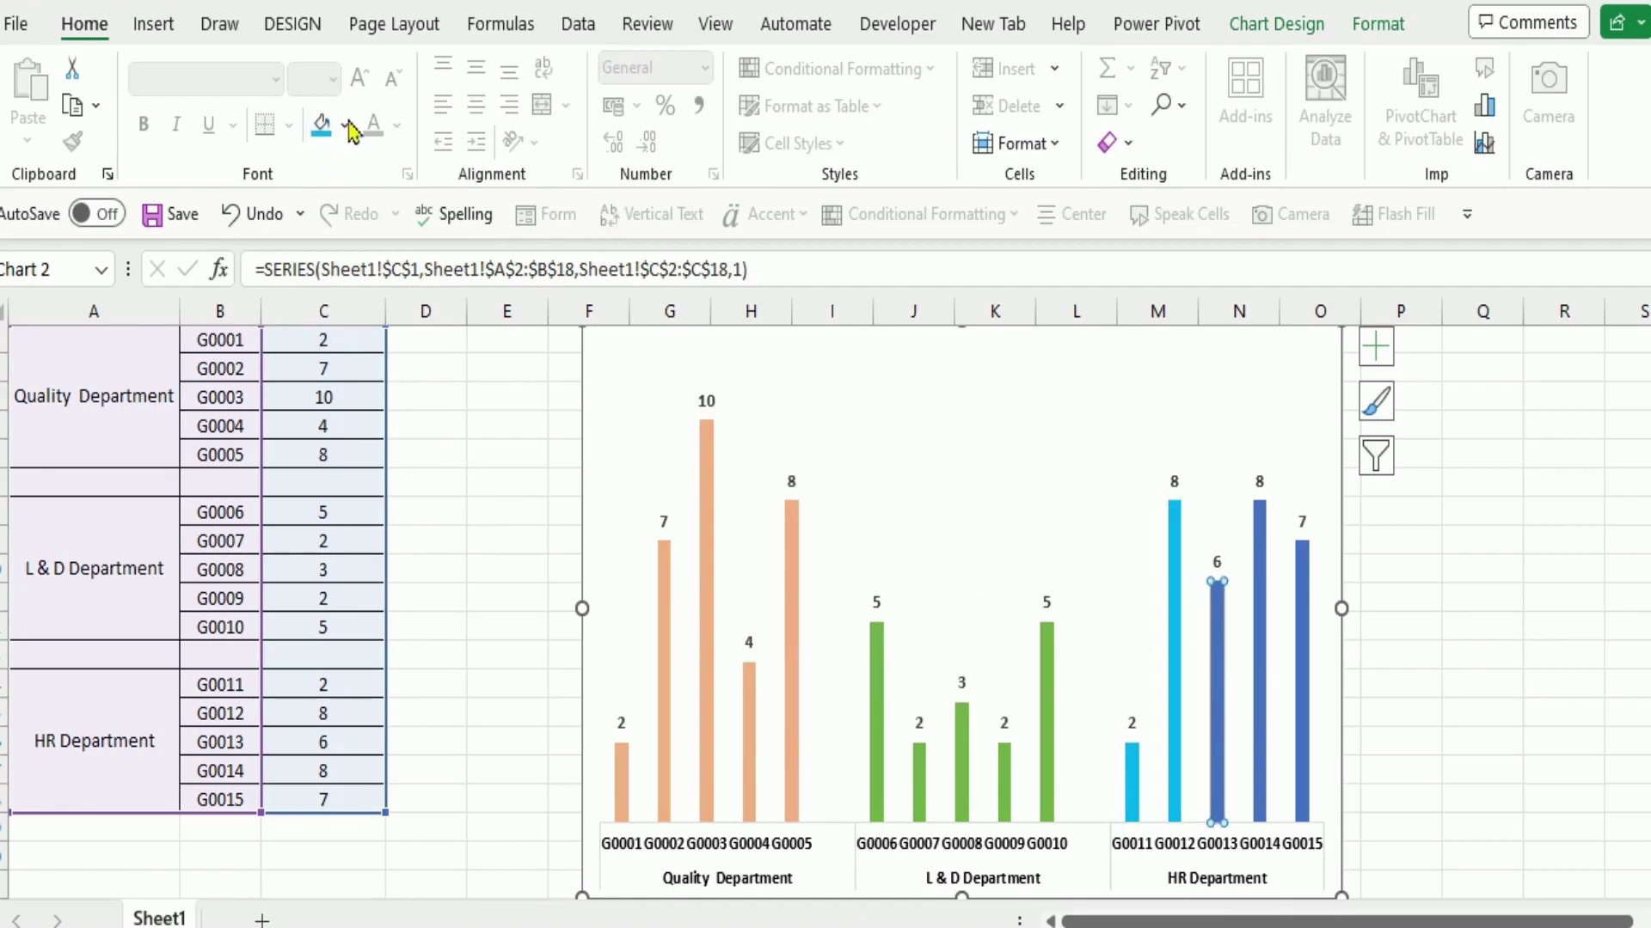
pyautogui.click(320, 131)
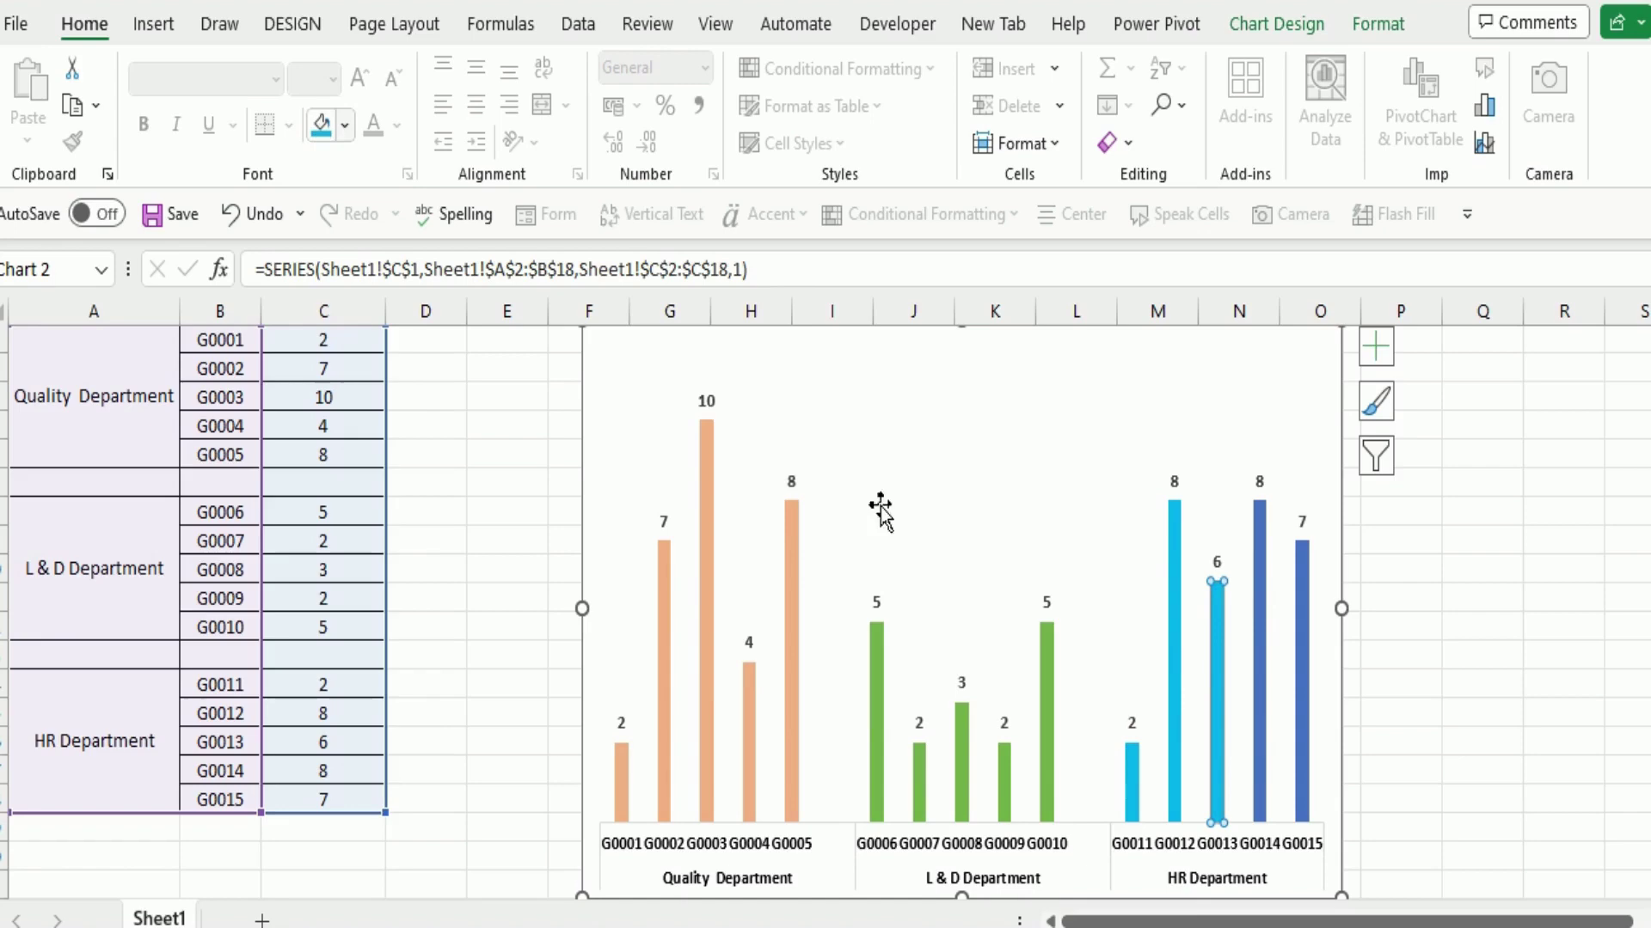
pyautogui.click(1260, 638)
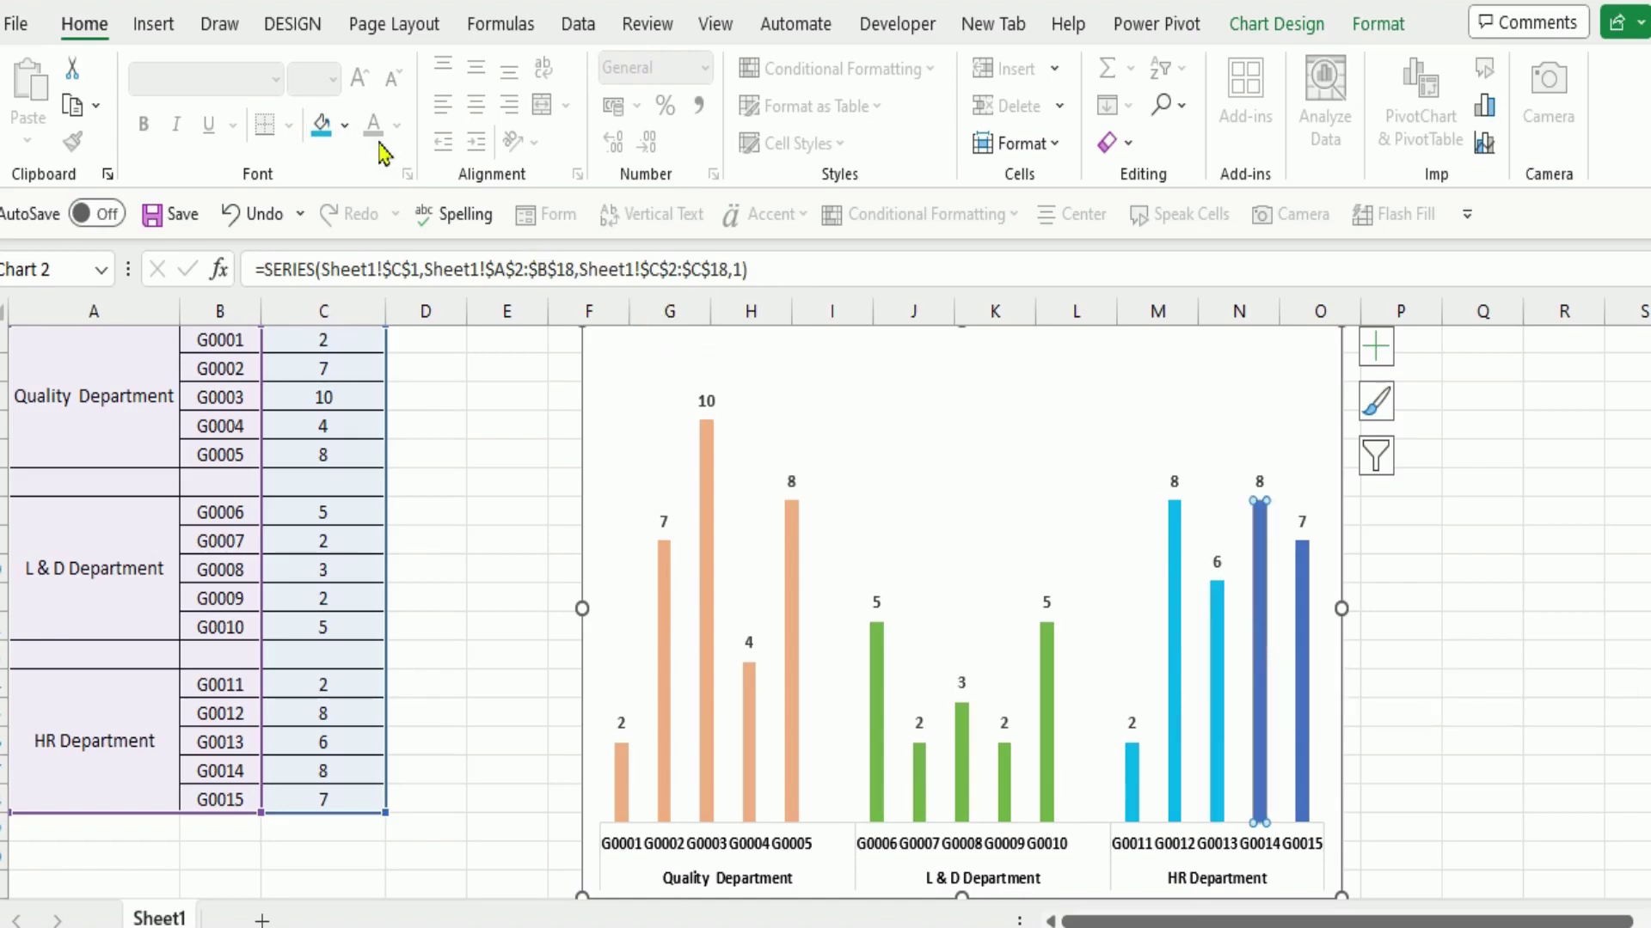
pyautogui.click(332, 131)
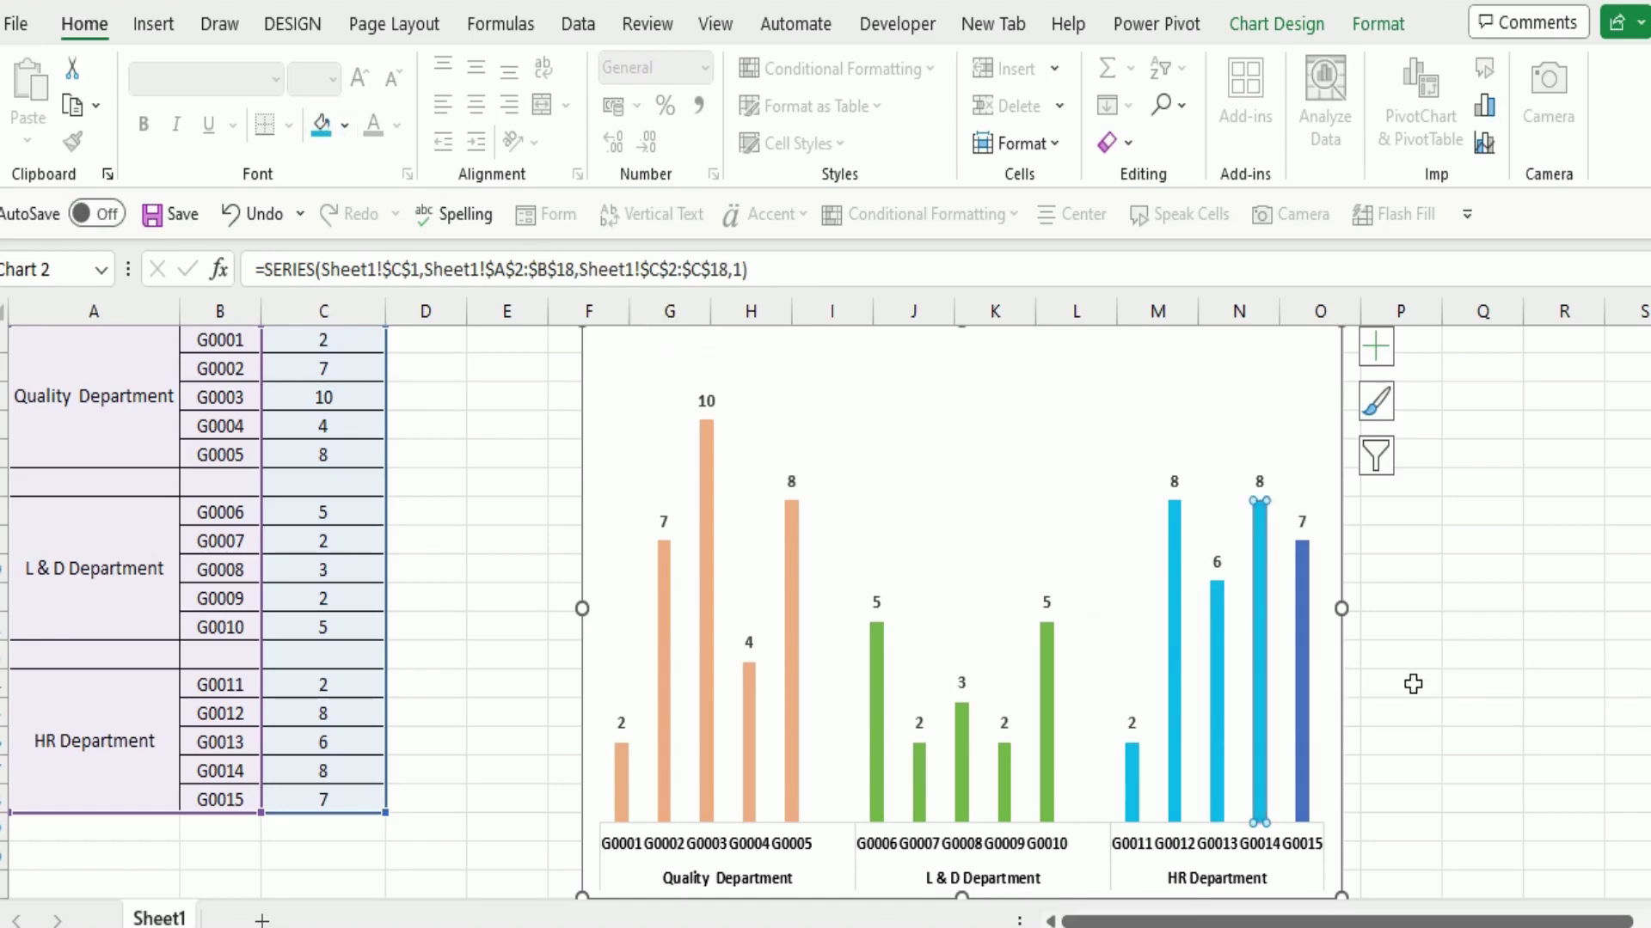
pyautogui.click(1306, 653)
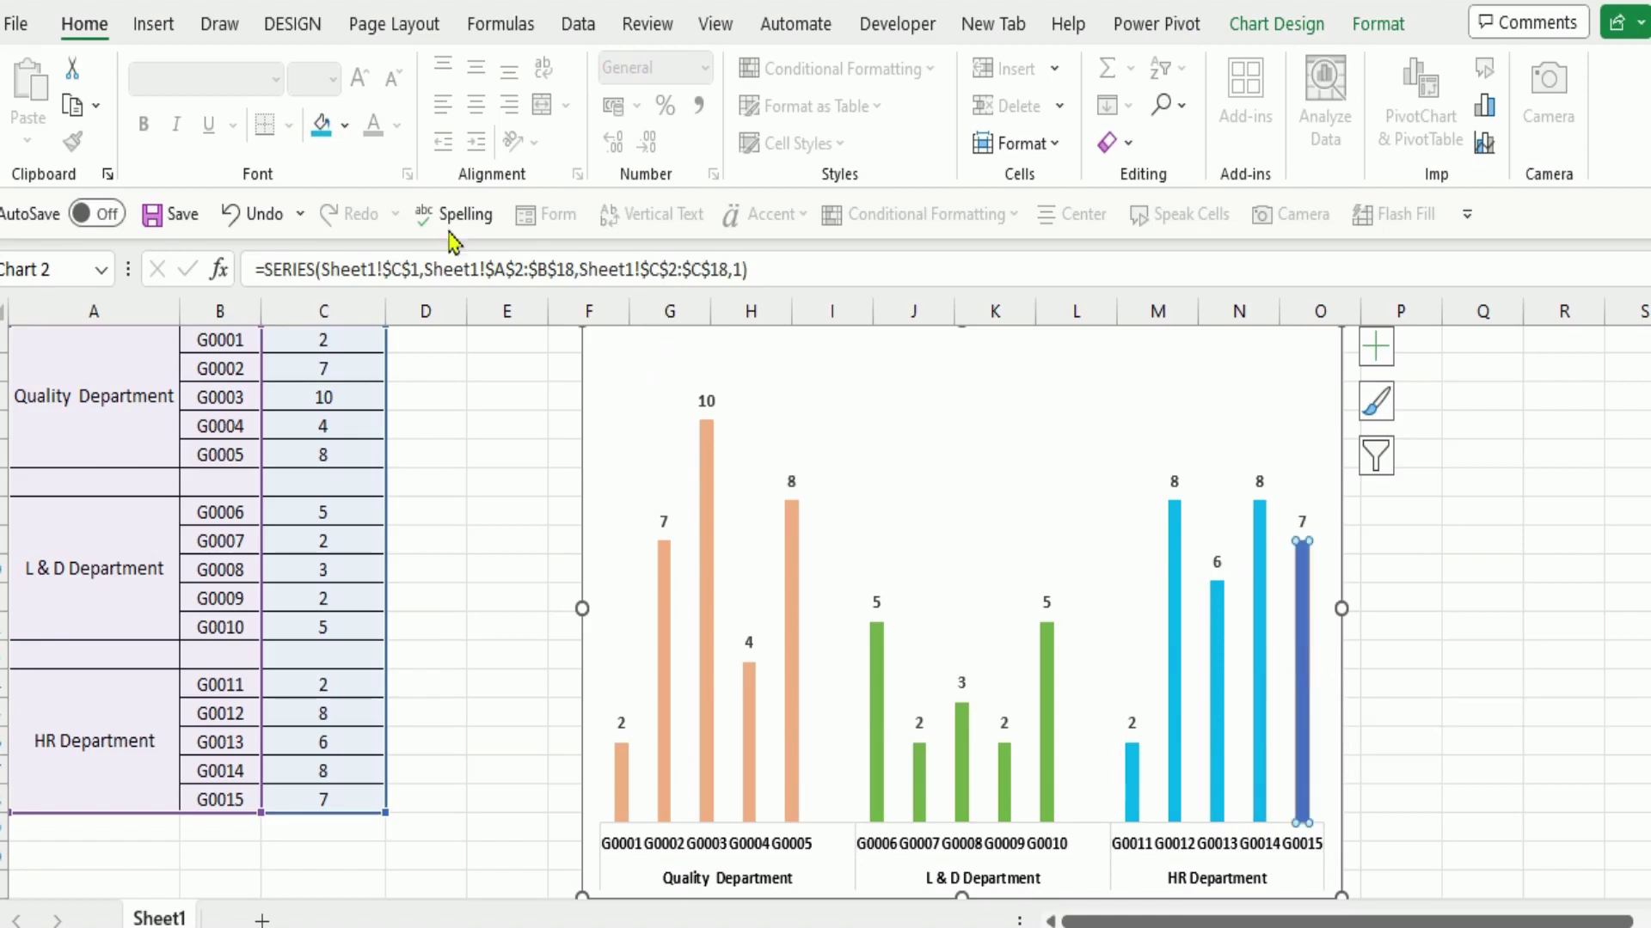
pyautogui.click(1570, 649)
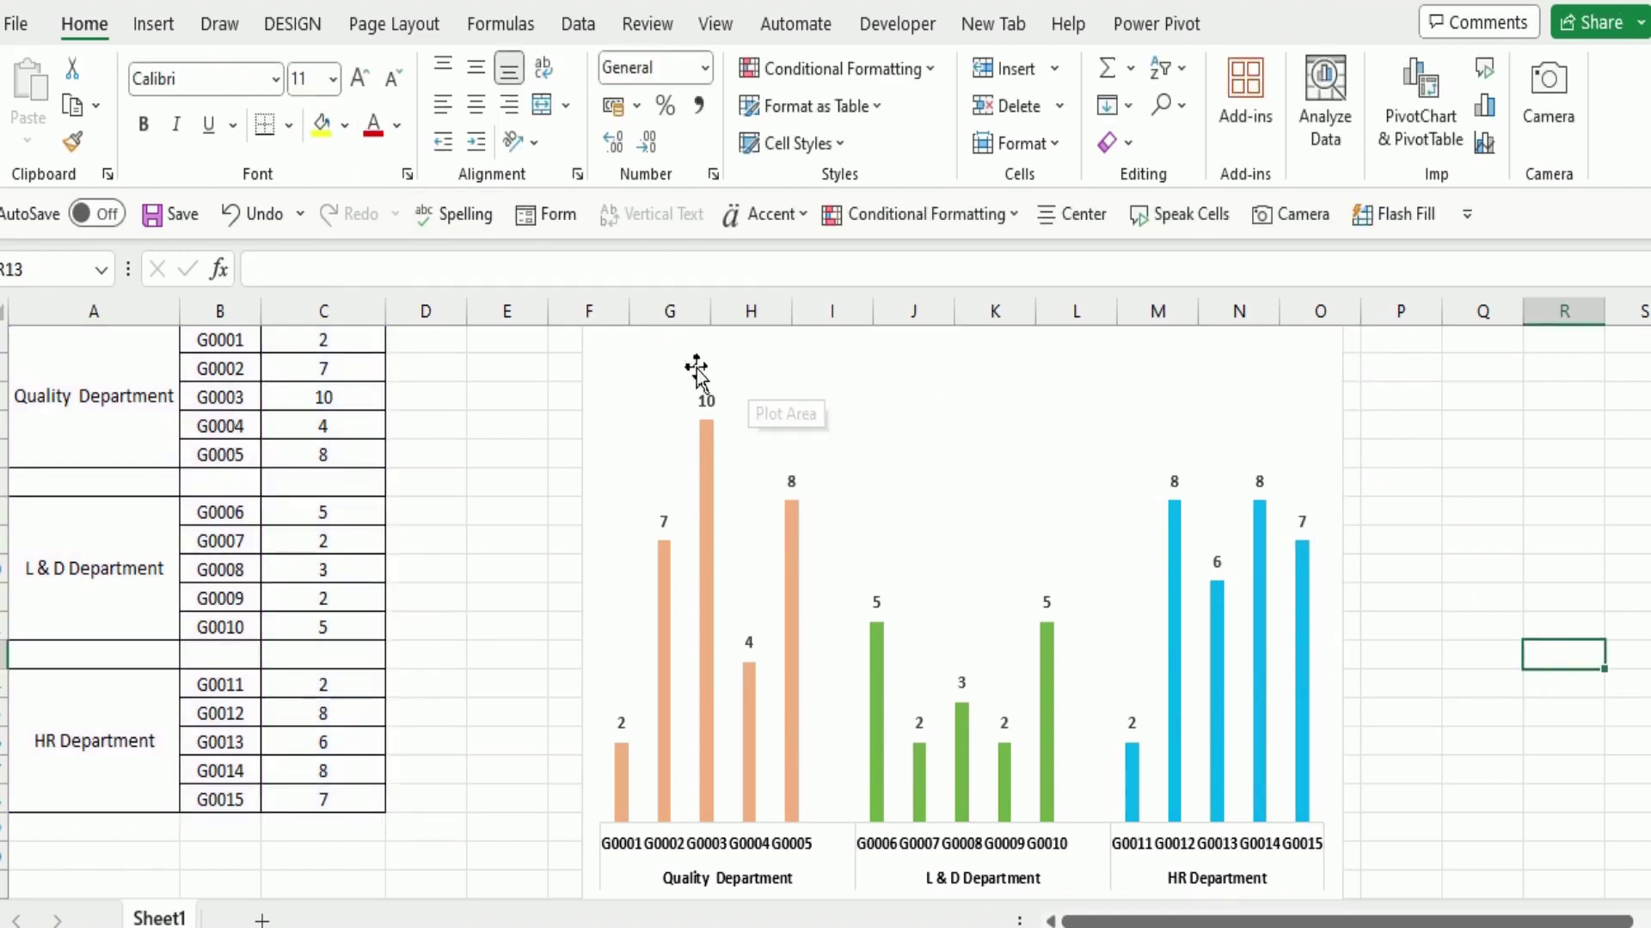
# - Fill the background of the whole chart area with standard dark blue
pyautogui.click(614, 362)
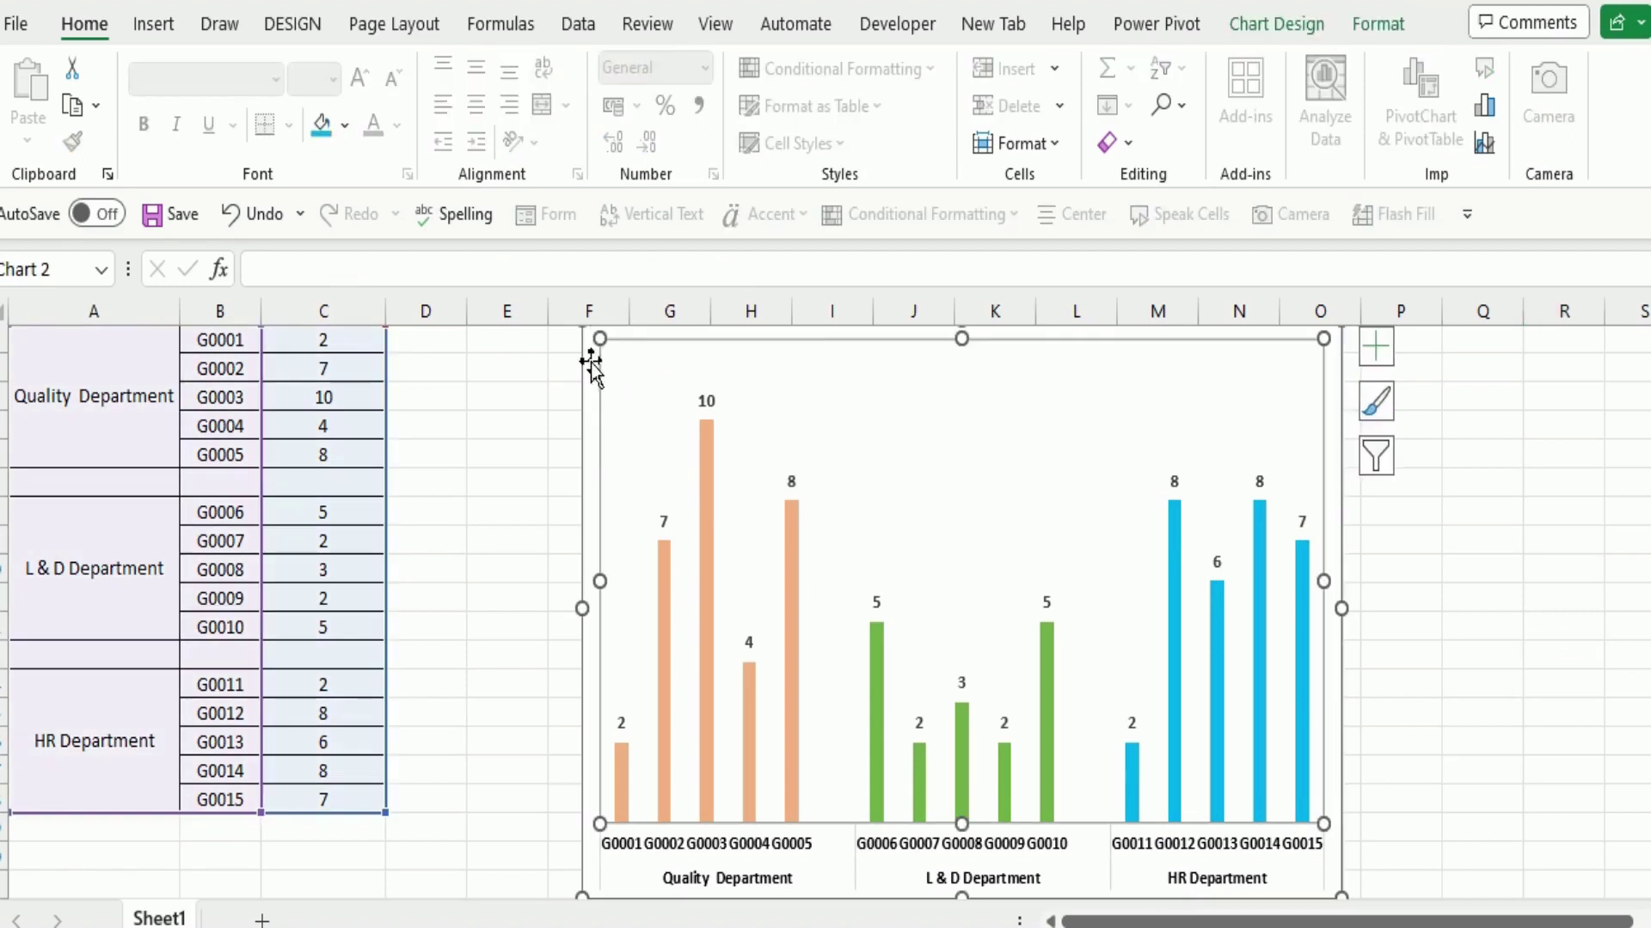
pyautogui.click(591, 358)
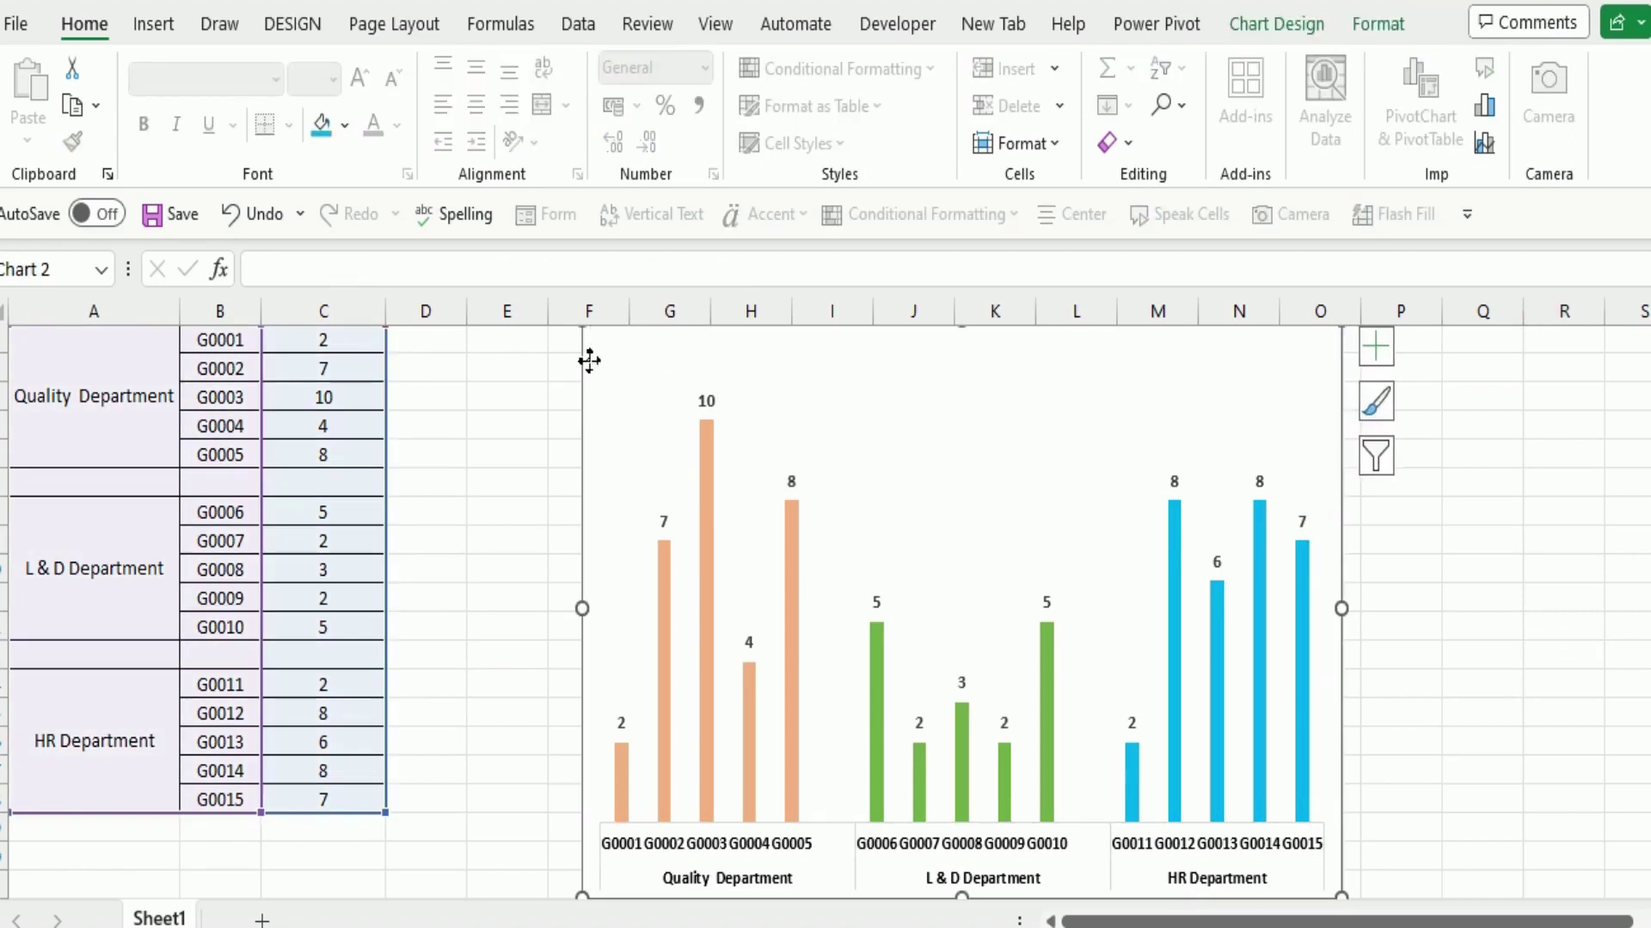
pyautogui.click(345, 125)
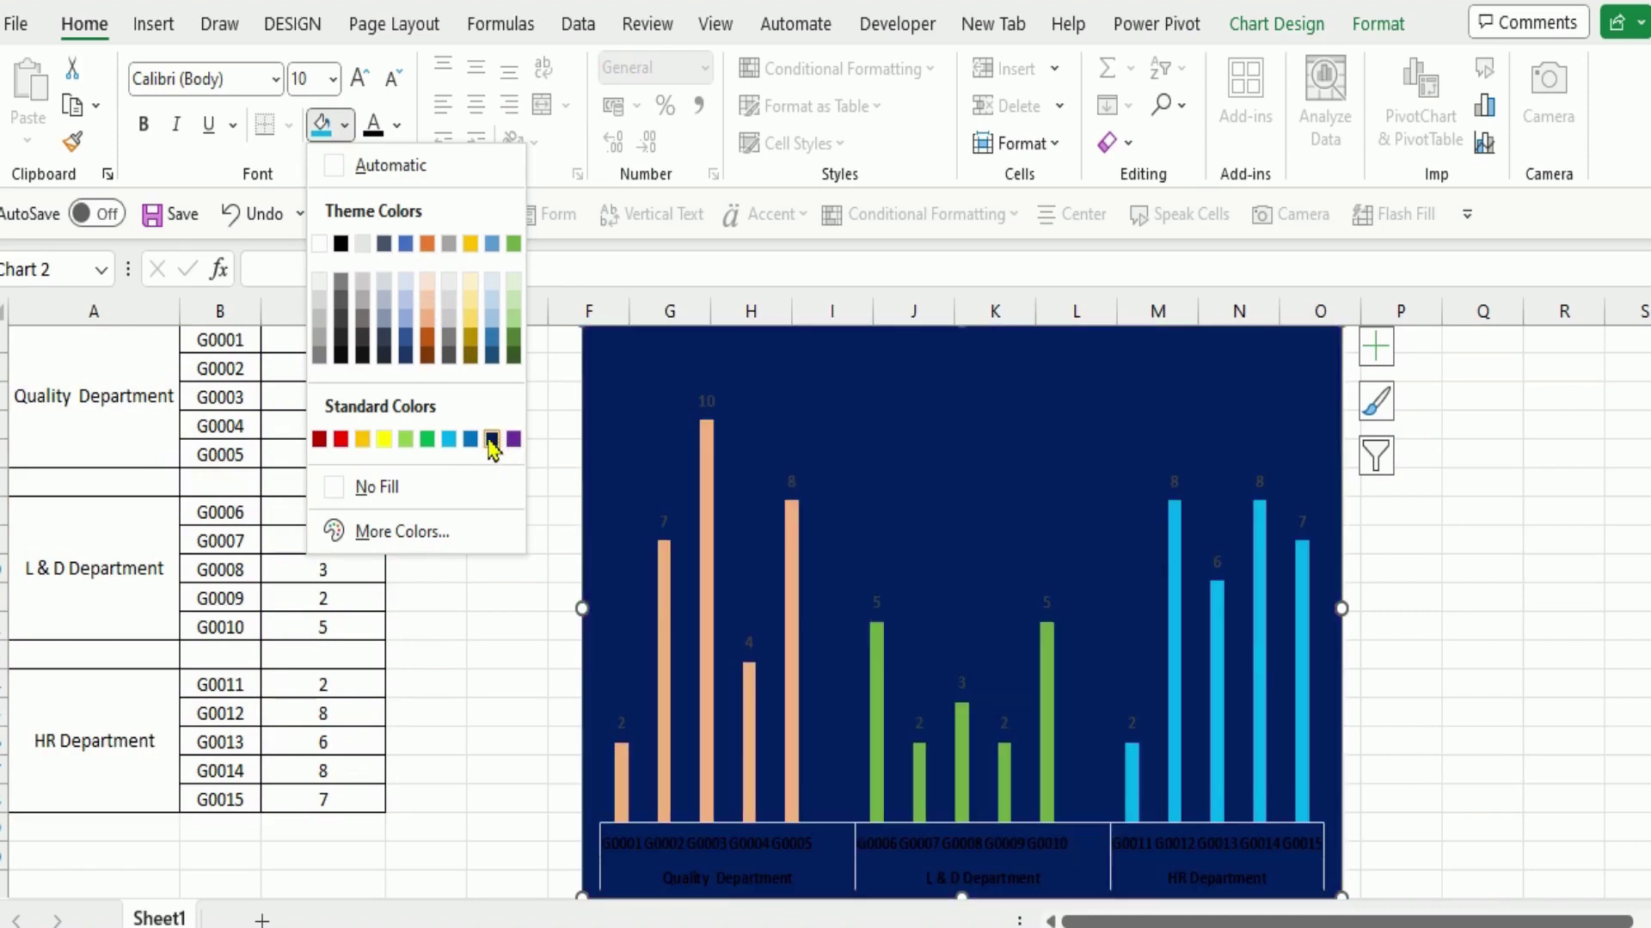
pyautogui.click(492, 440)
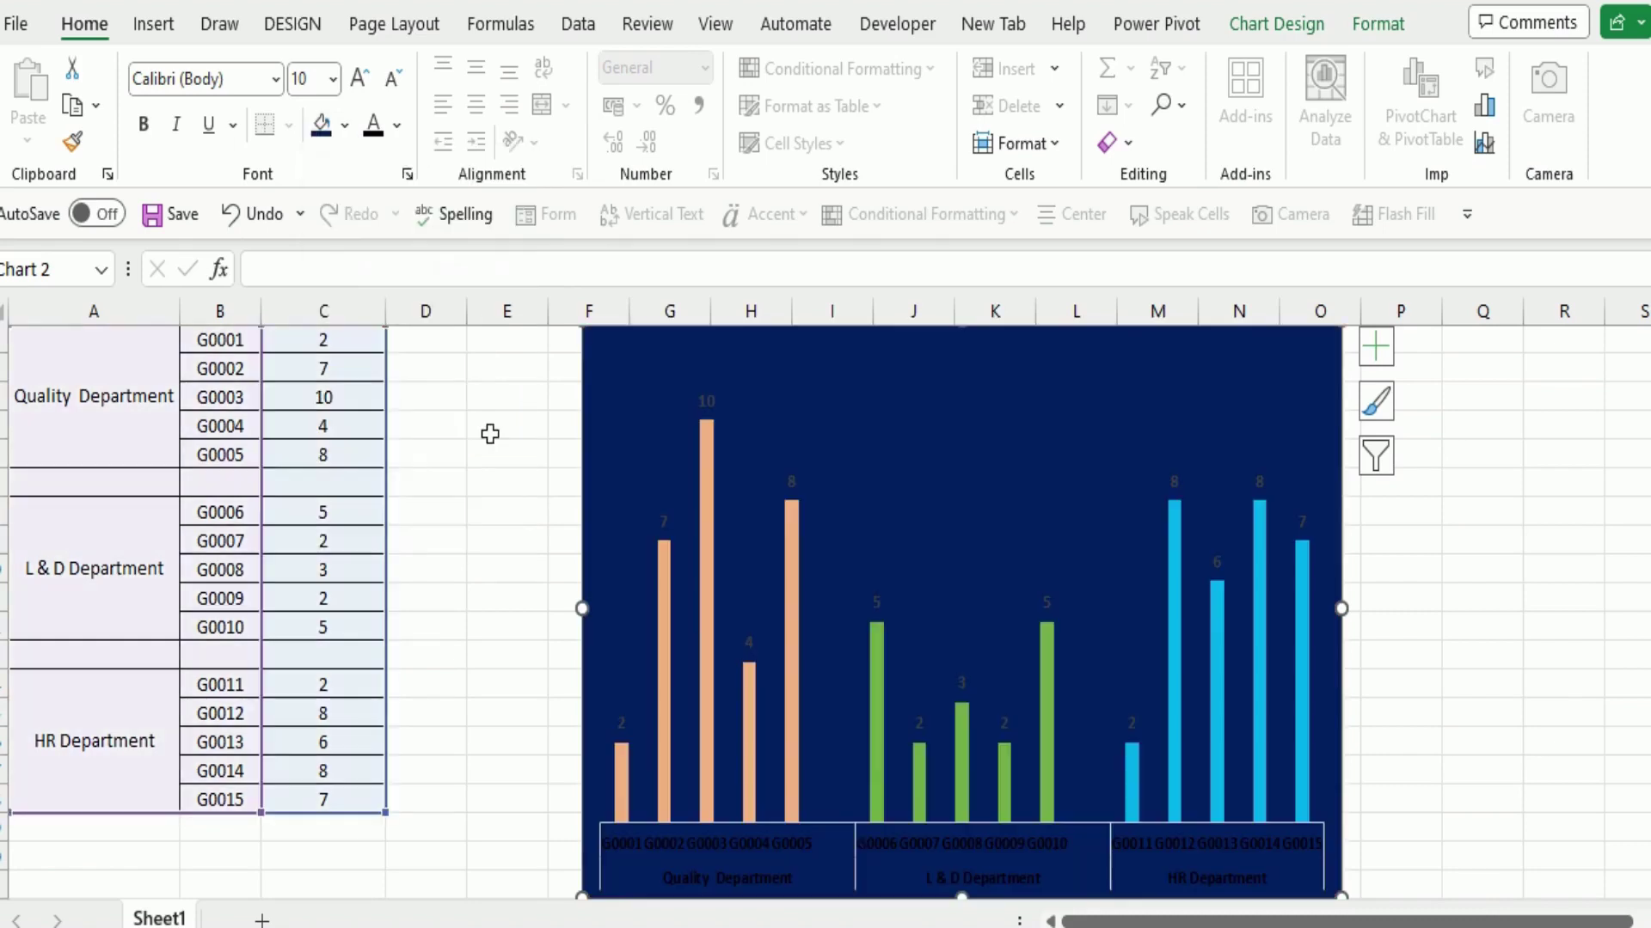
# - Set the font color of the chart's horizontal axis labels and its data labels to white
pyautogui.click(754, 868)
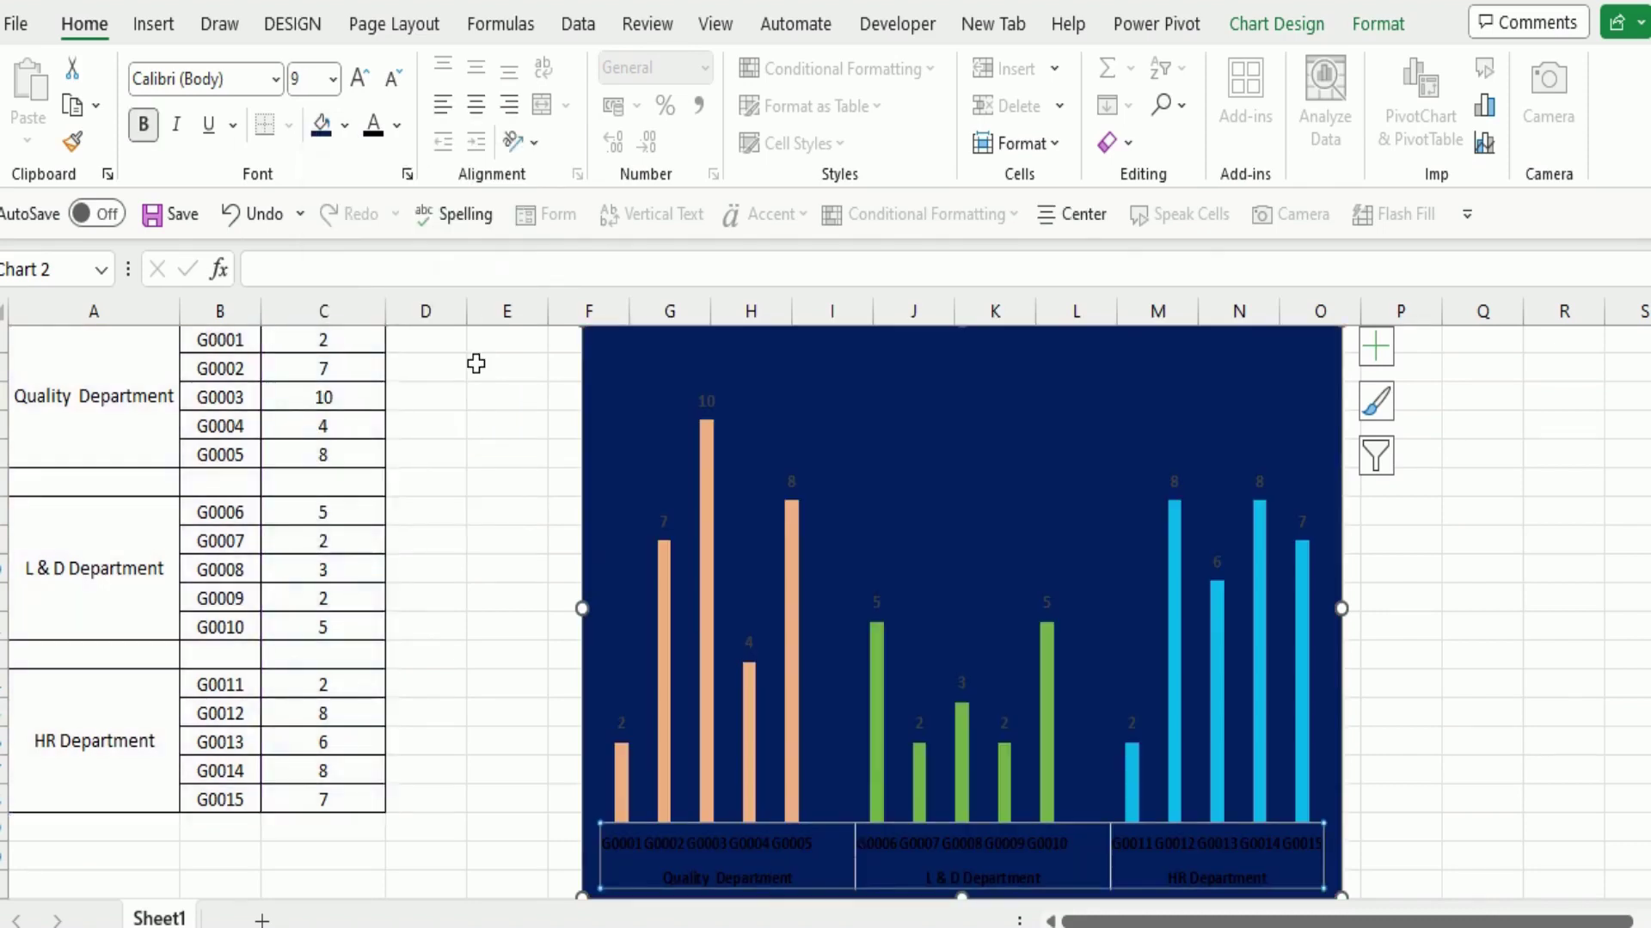
pyautogui.click(397, 126)
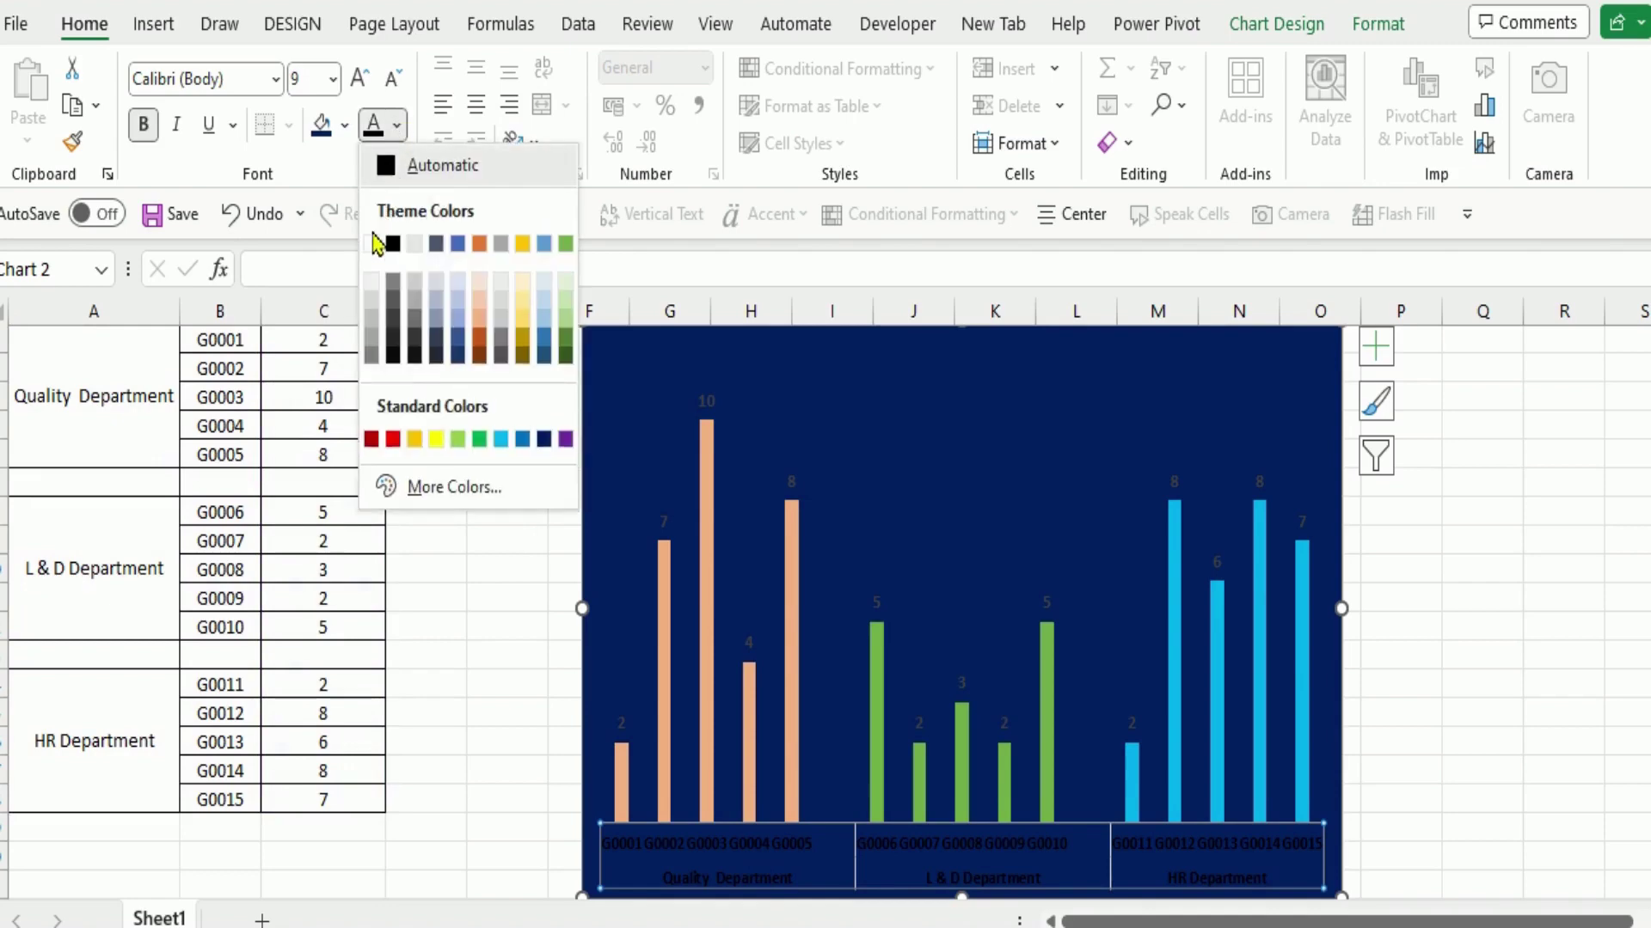
pyautogui.click(373, 244)
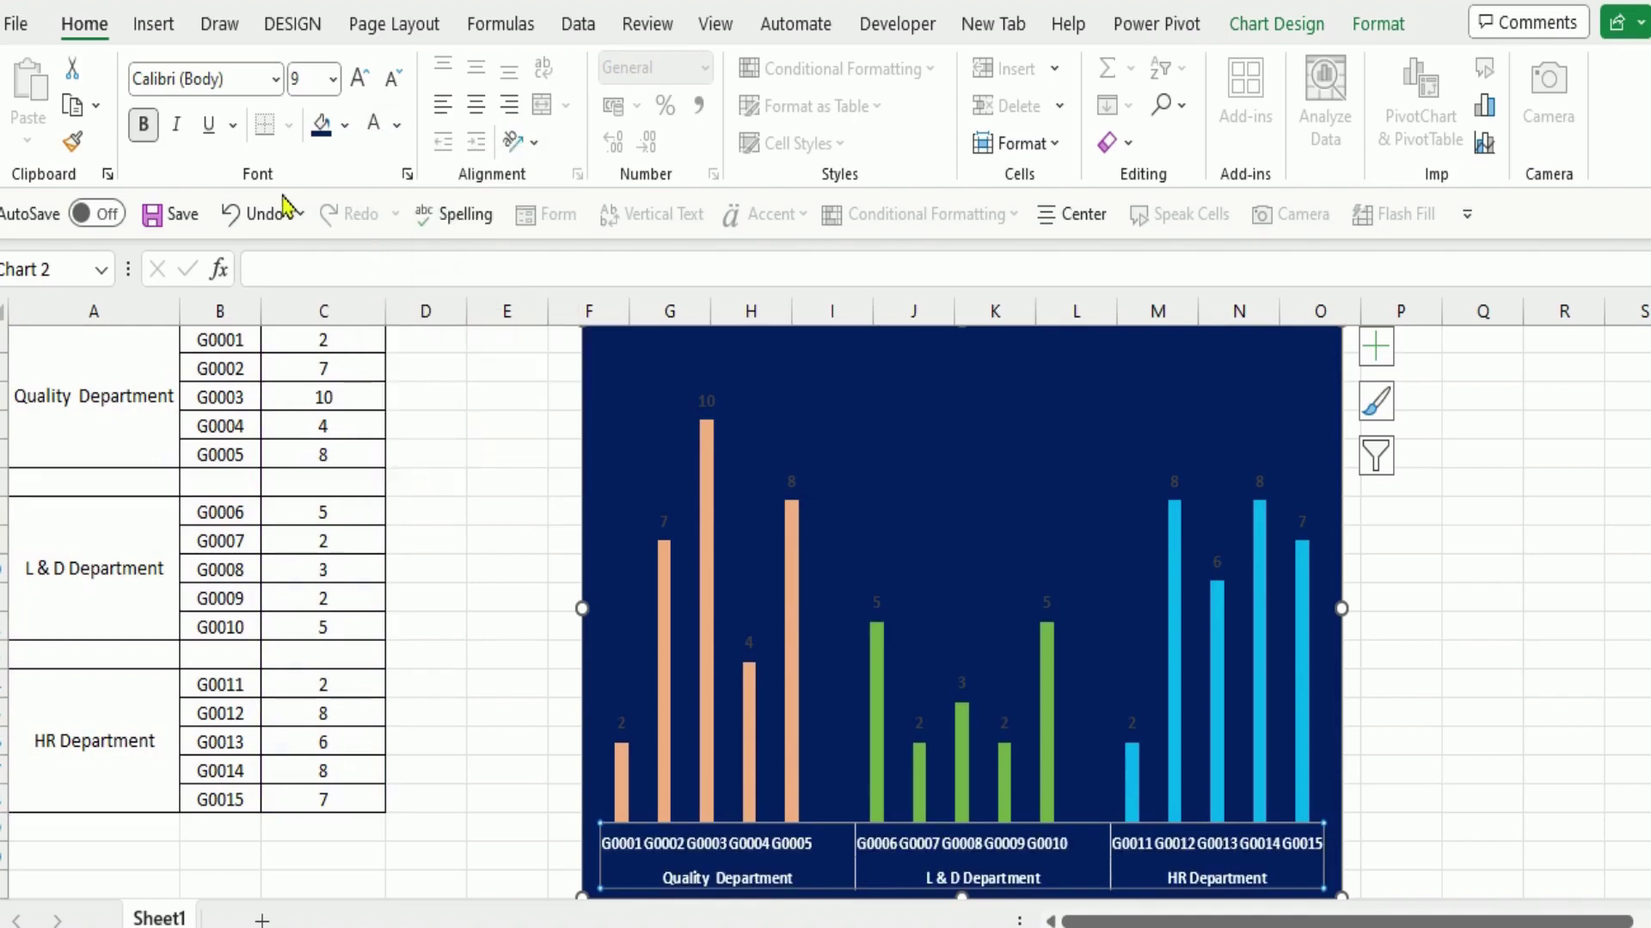
pyautogui.click(626, 712)
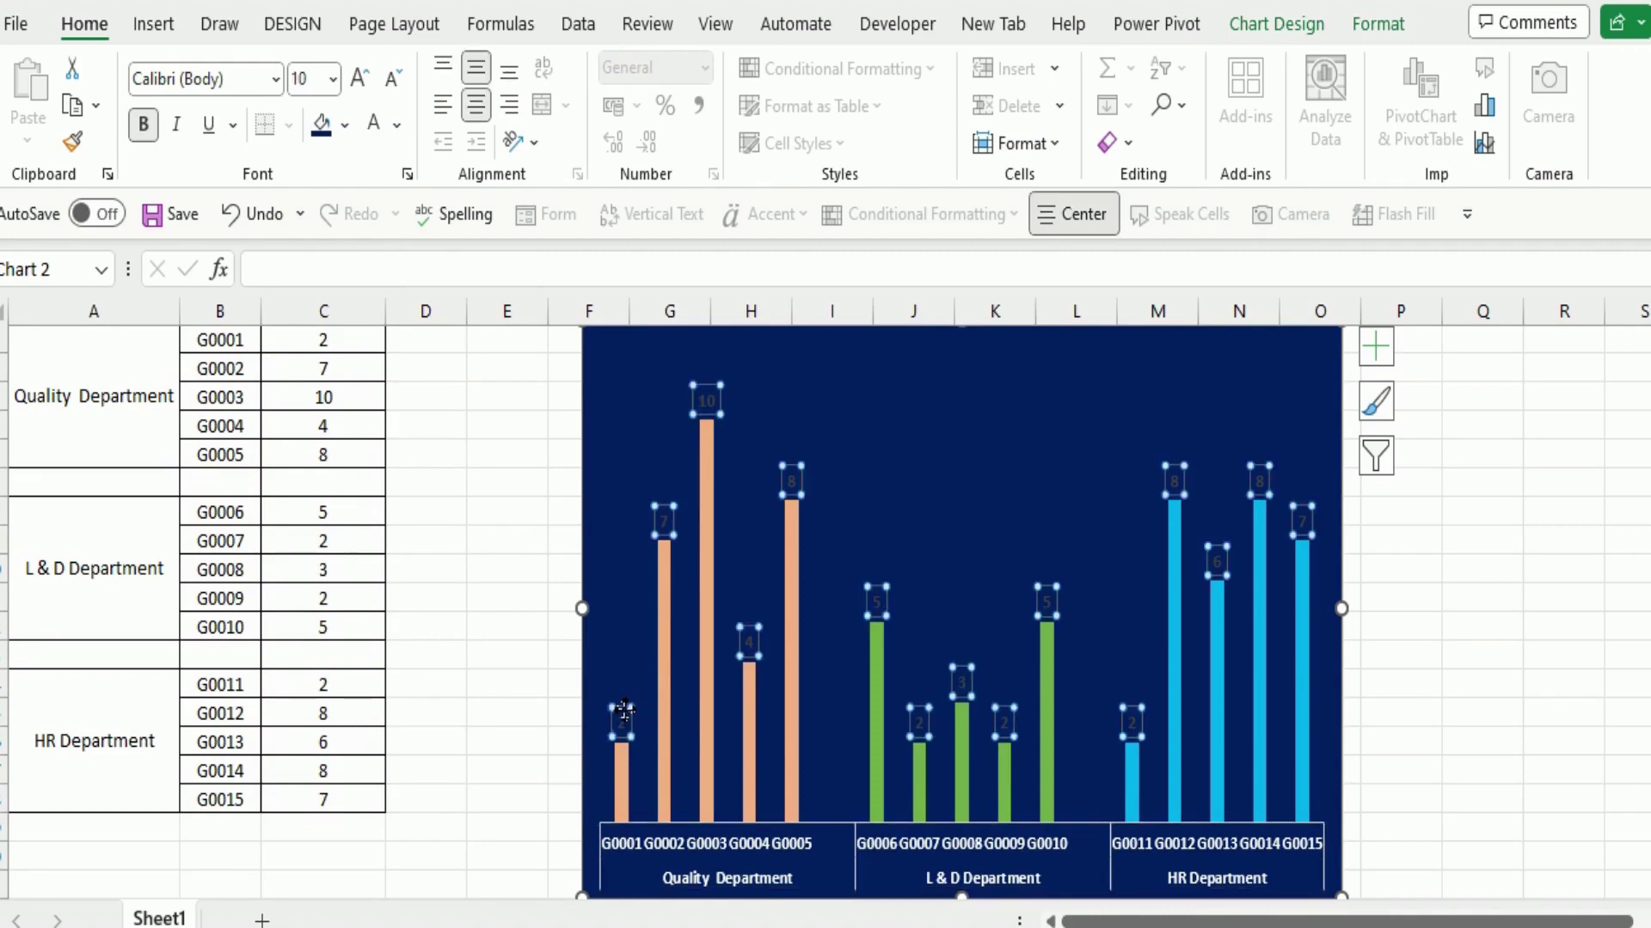
pyautogui.click(379, 138)
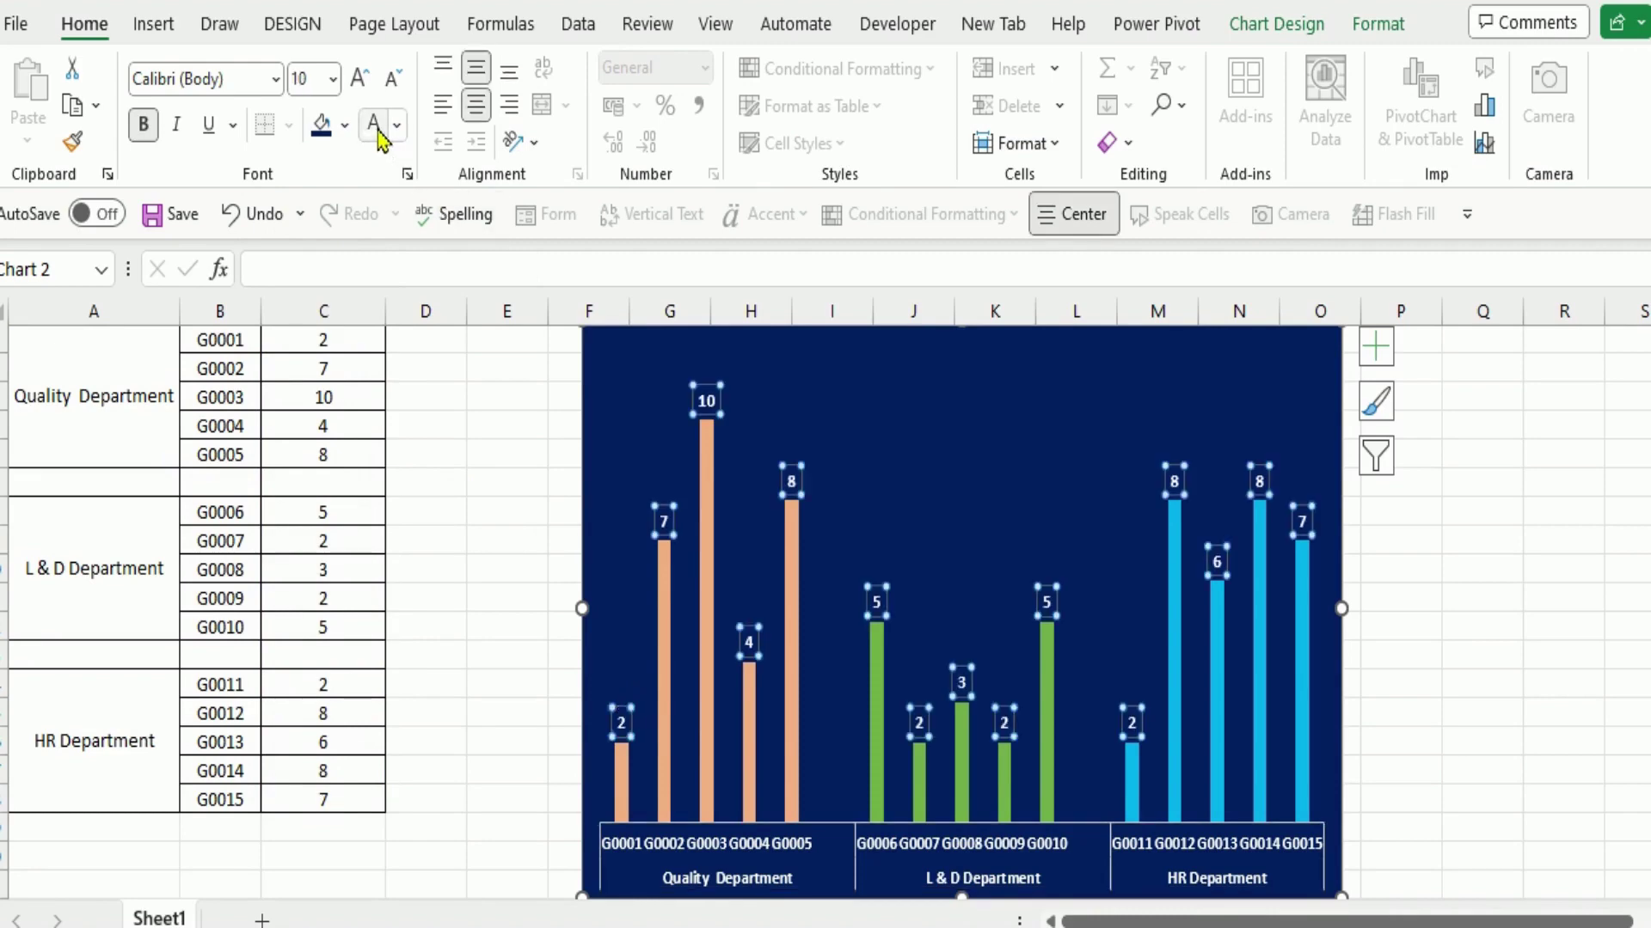
pyautogui.click(470, 576)
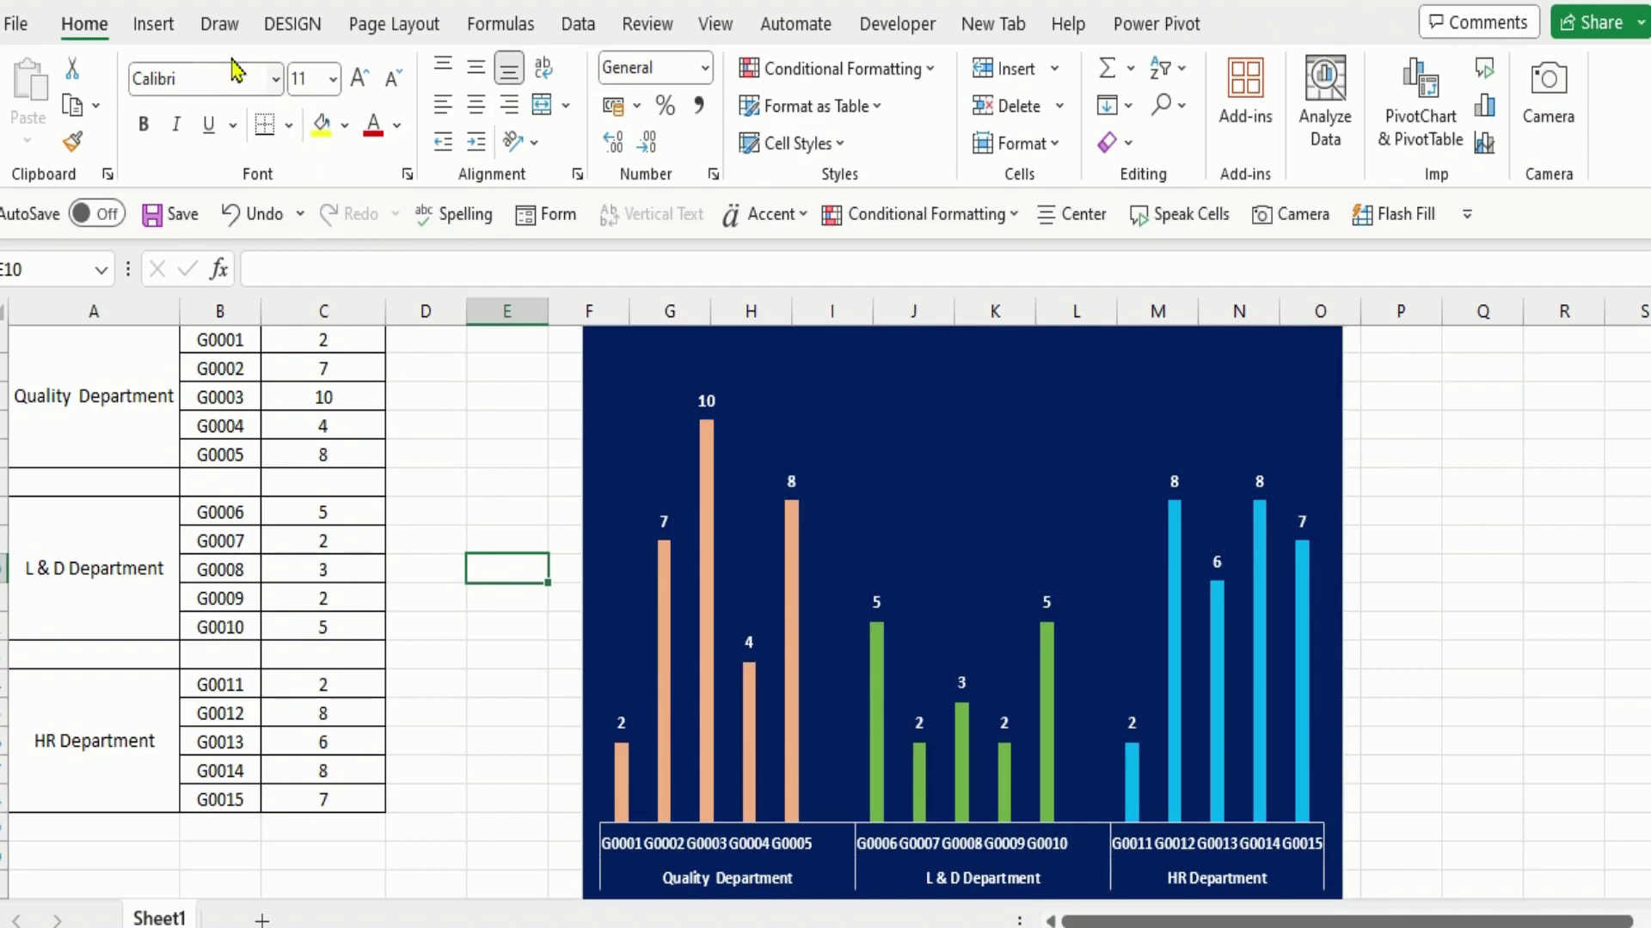
# - Draw a rounded rectangle about 8.73 cm high and 5.08 cm wide around the Quality Department columns and remove its fill
pyautogui.click(170, 28)
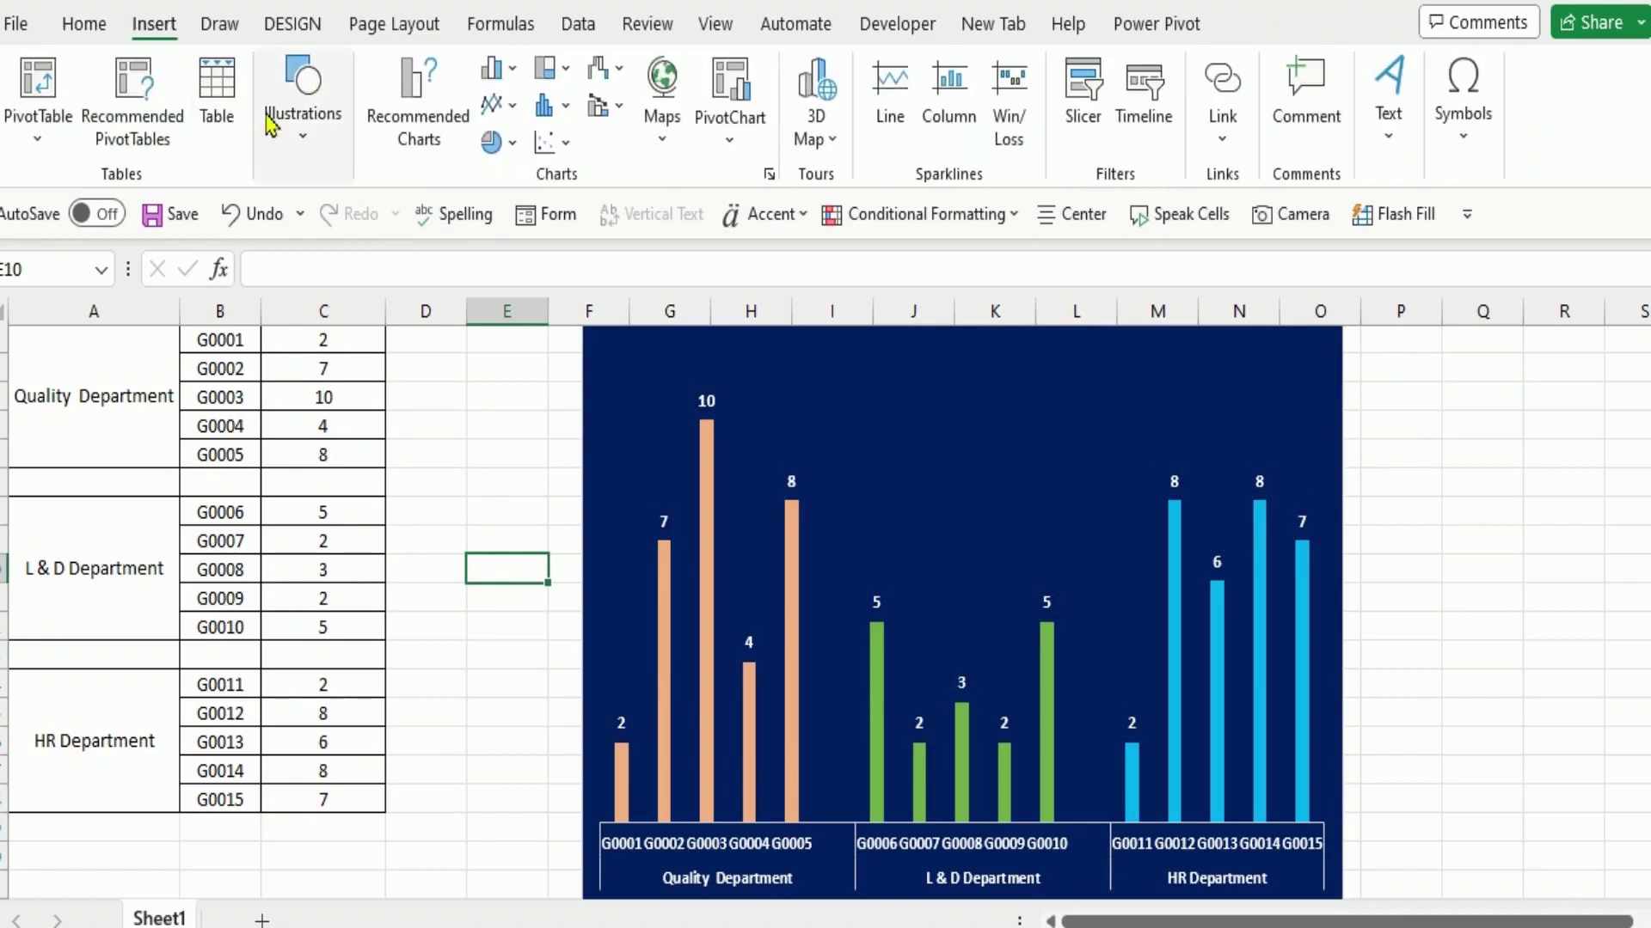
pyautogui.click(286, 136)
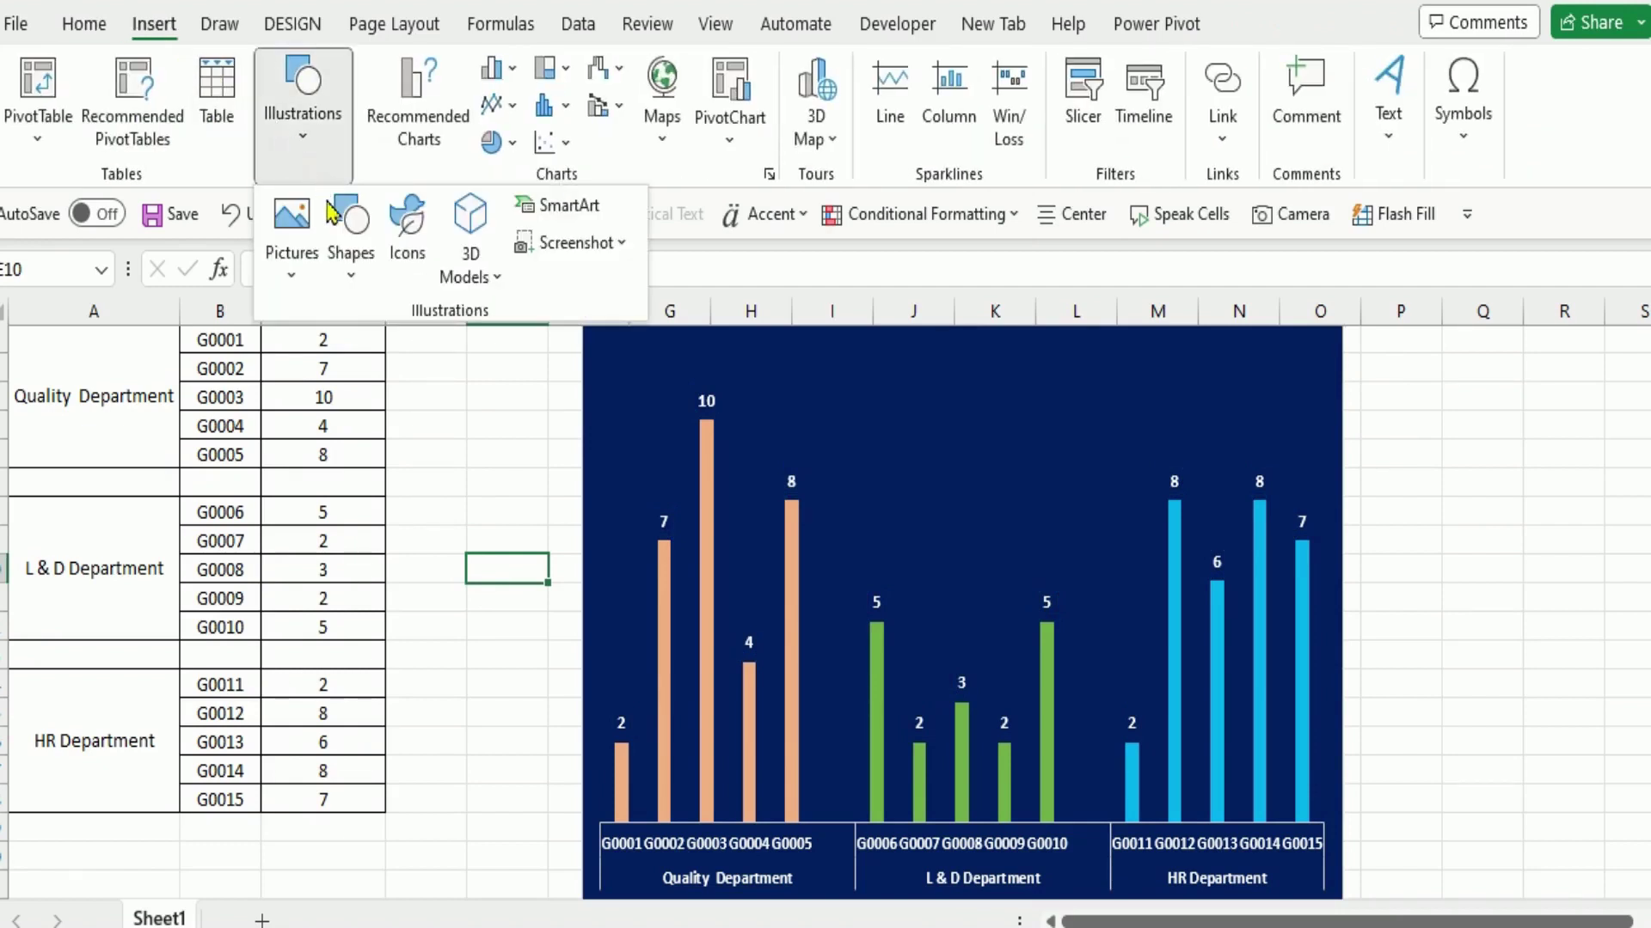
pyautogui.click(349, 277)
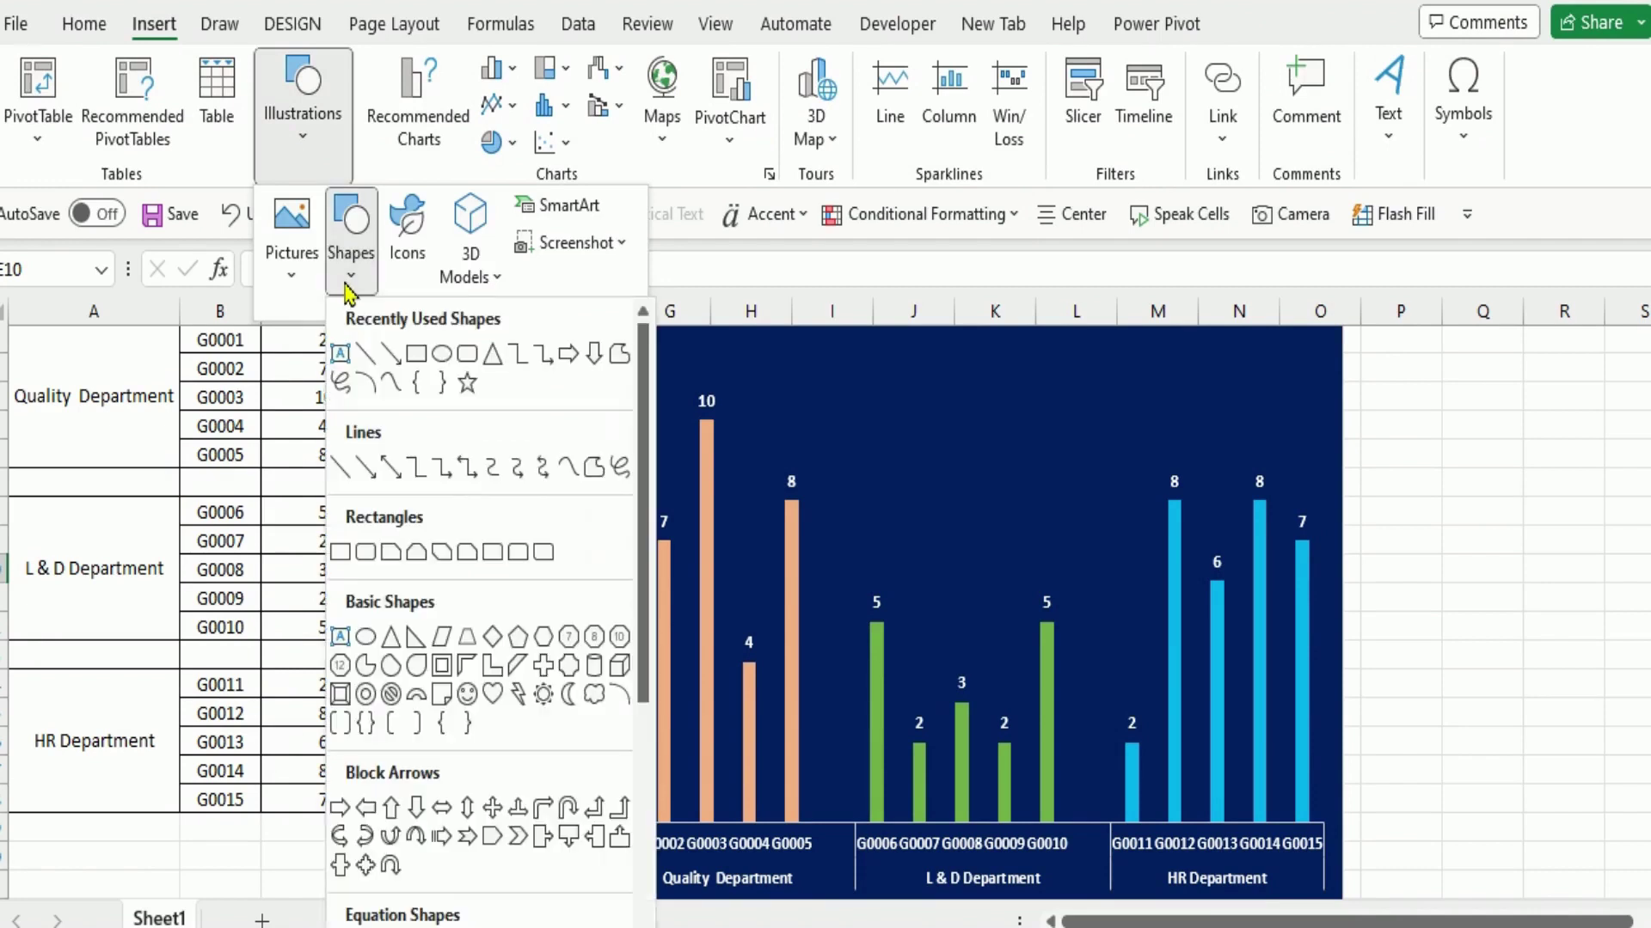
pyautogui.click(465, 356)
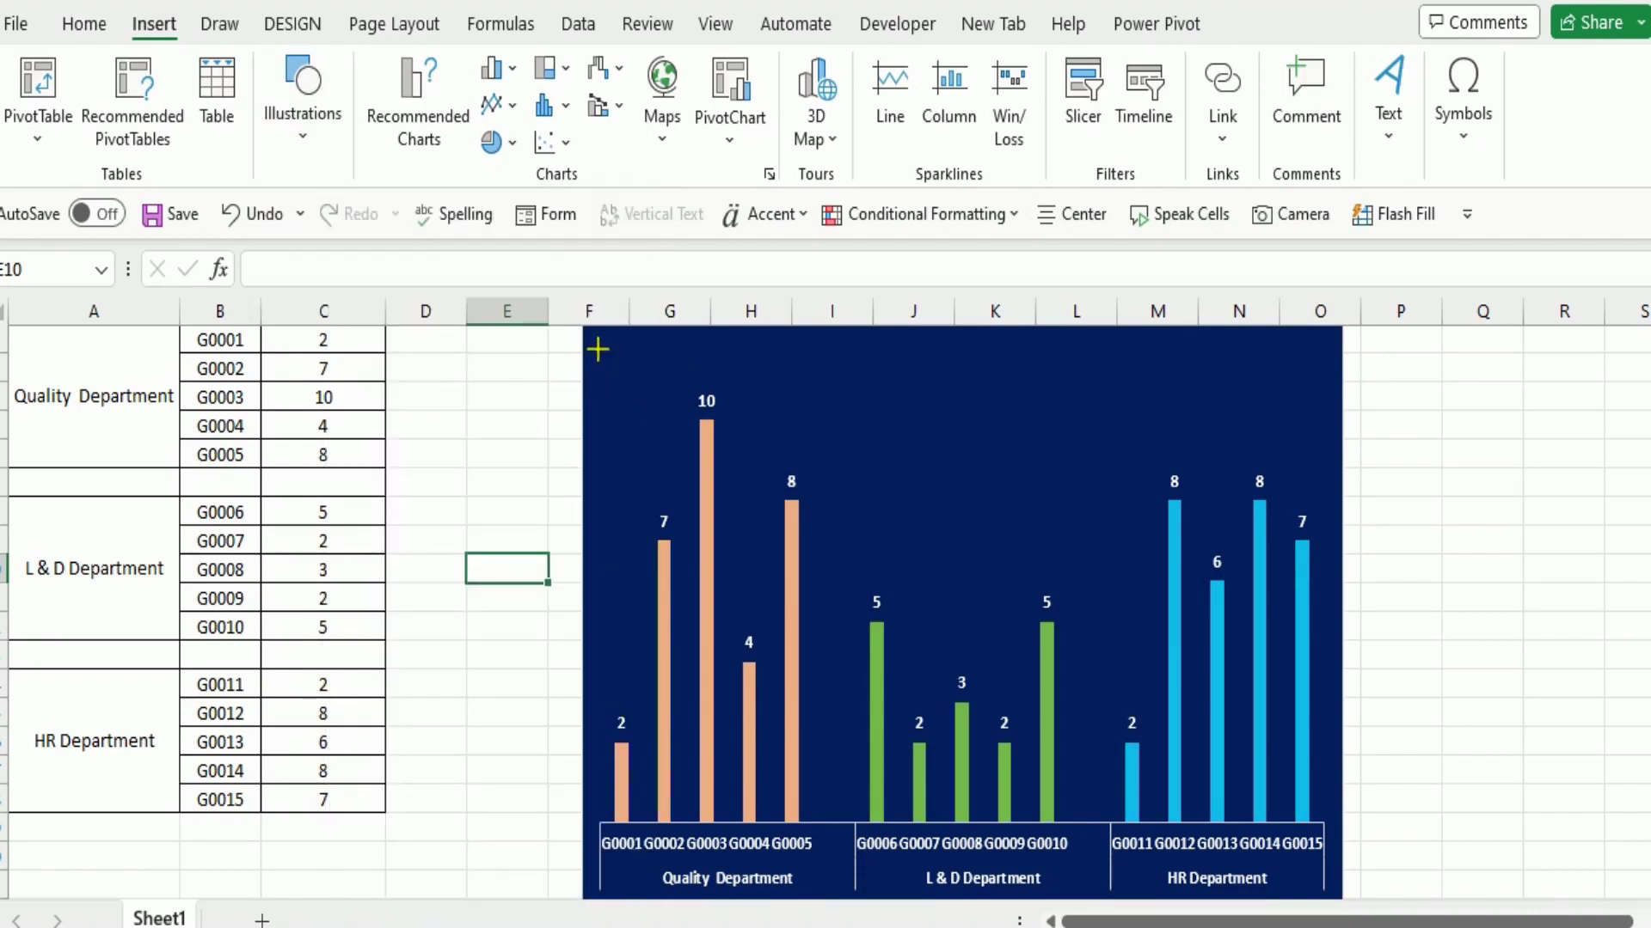
pyautogui.moveTo(598, 349); pyautogui.dragTo(841, 823)
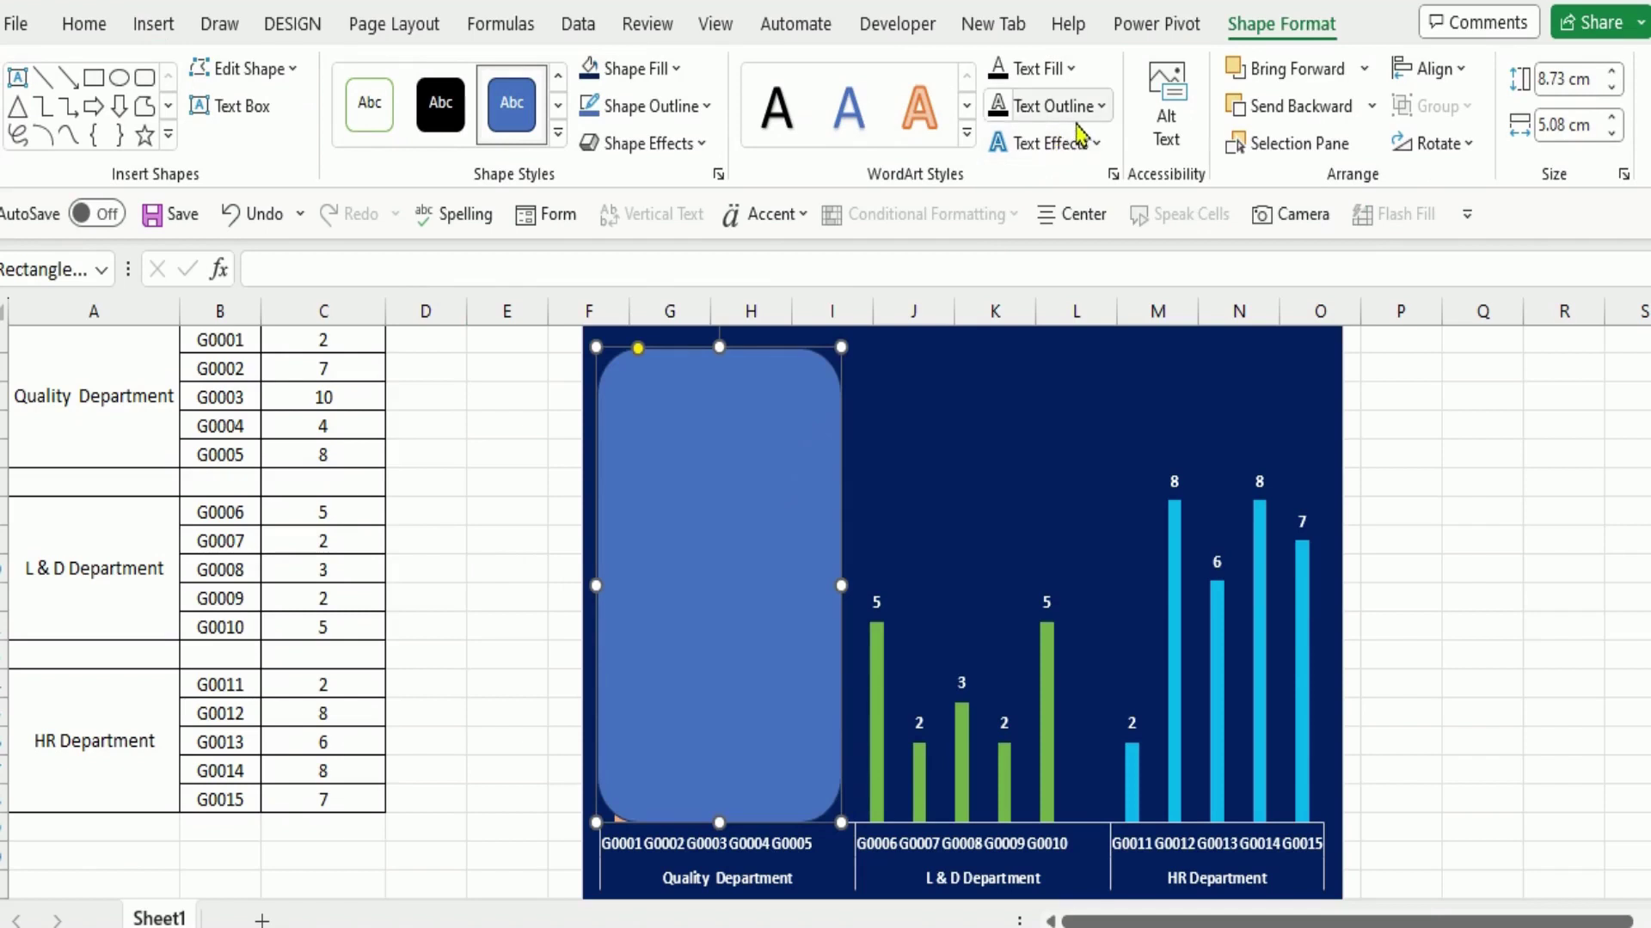
pyautogui.click(678, 68)
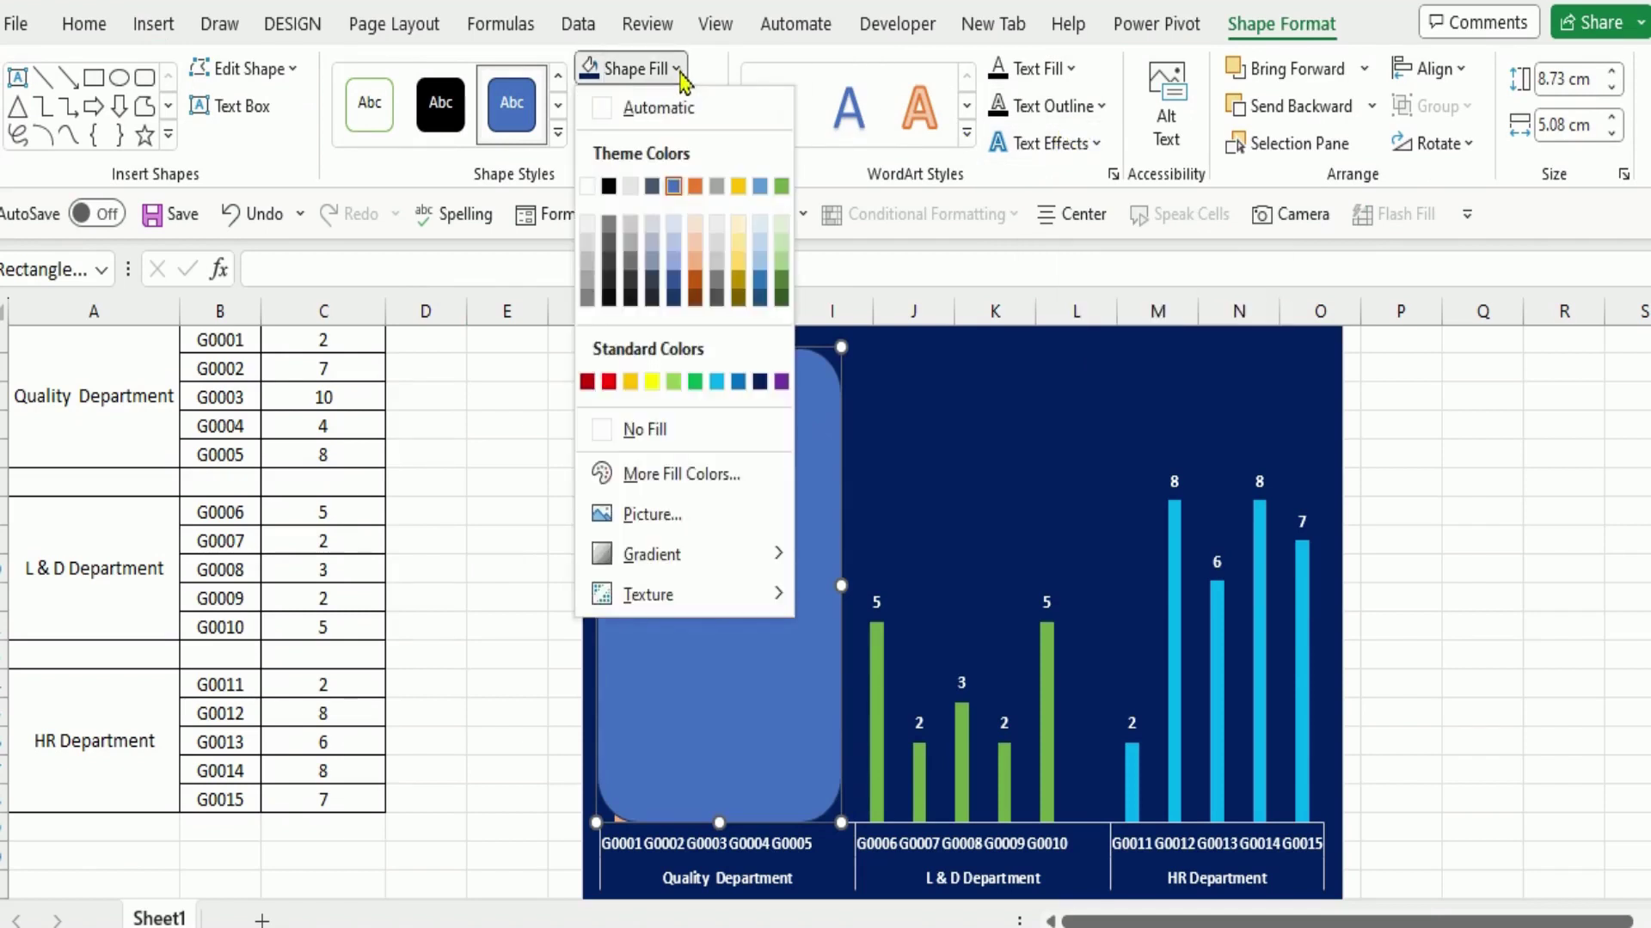
pyautogui.click(647, 430)
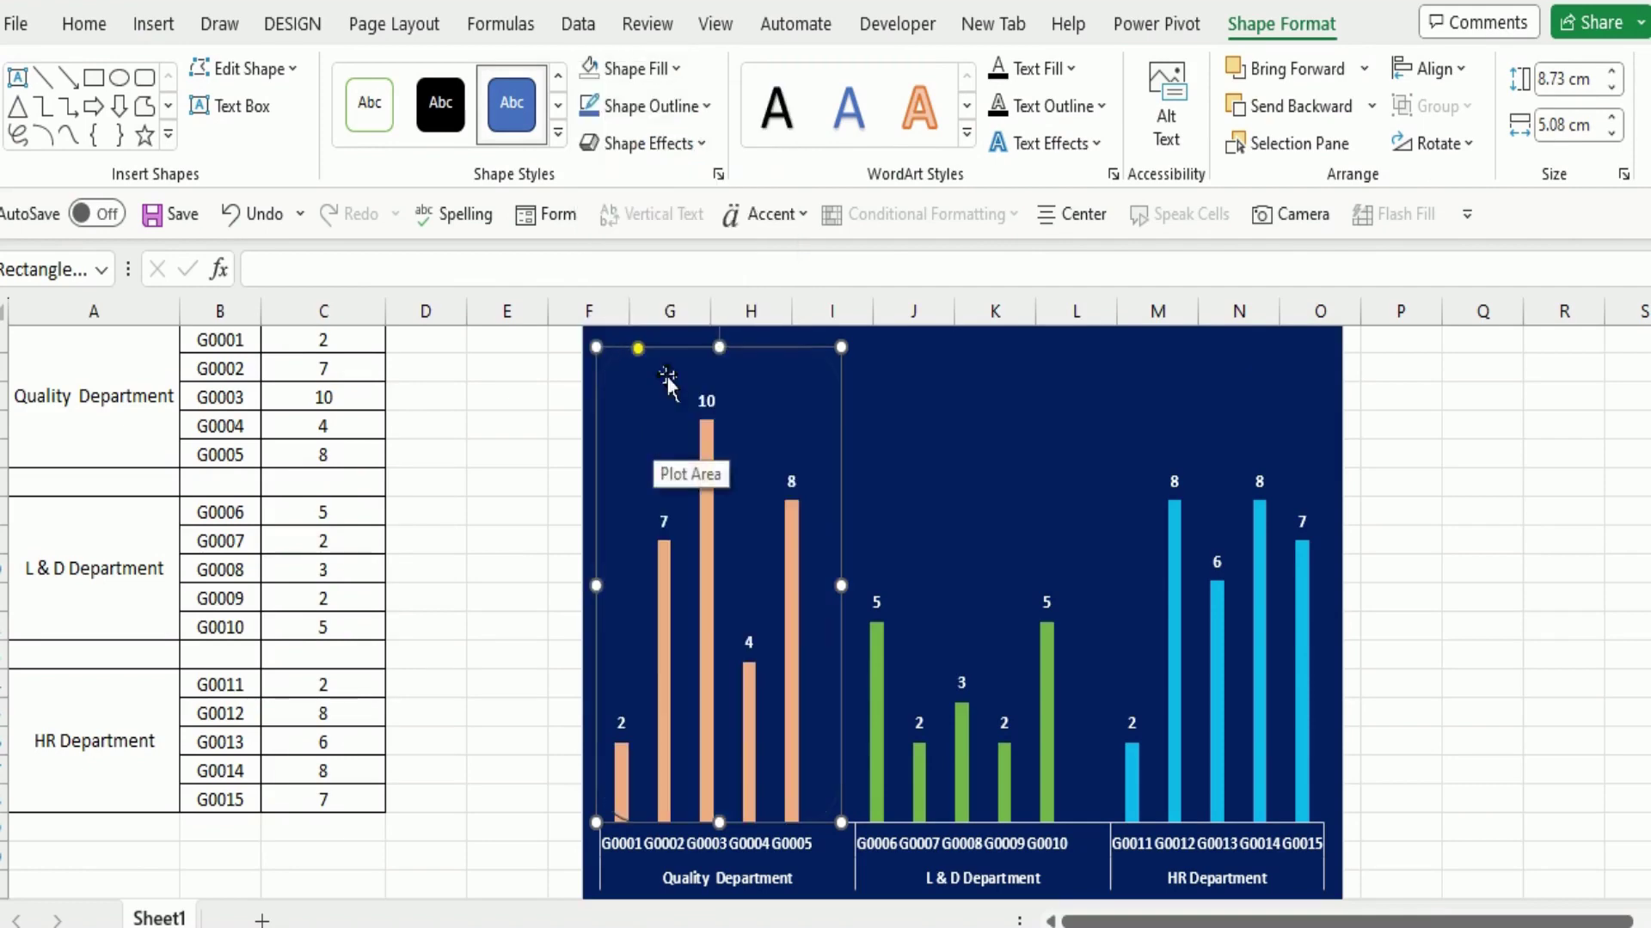
# - Give the rounded rectangle around the Quality Department columns a 3 pt dashed outline
pyautogui.click(704, 115)
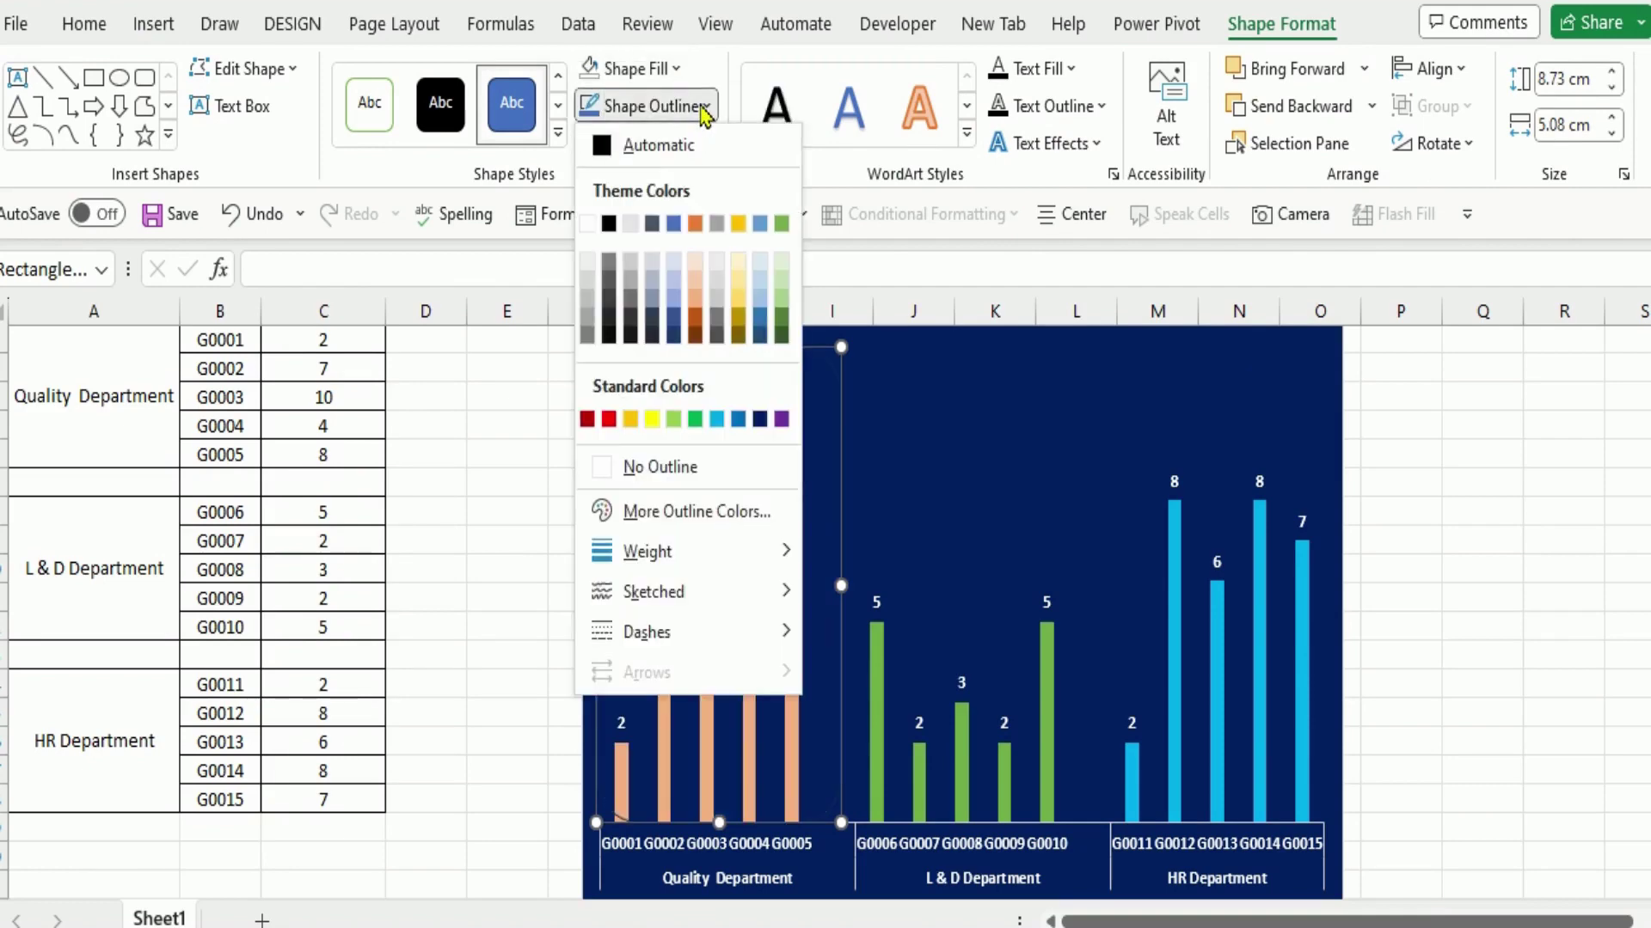
pyautogui.moveTo(692, 554)
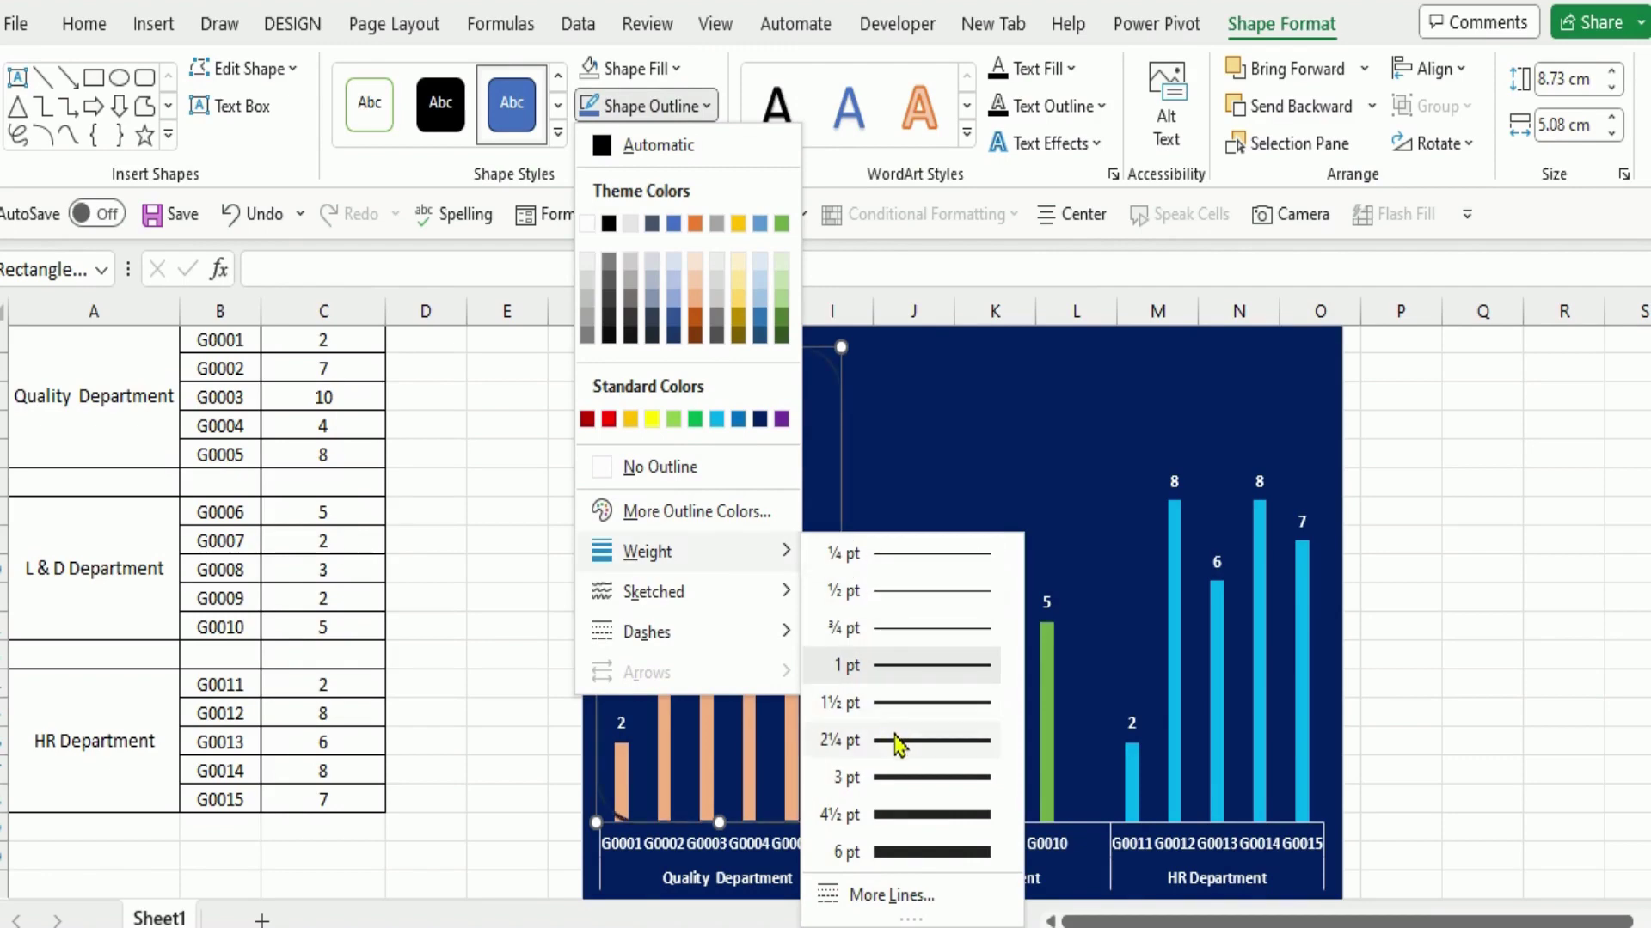
pyautogui.click(895, 776)
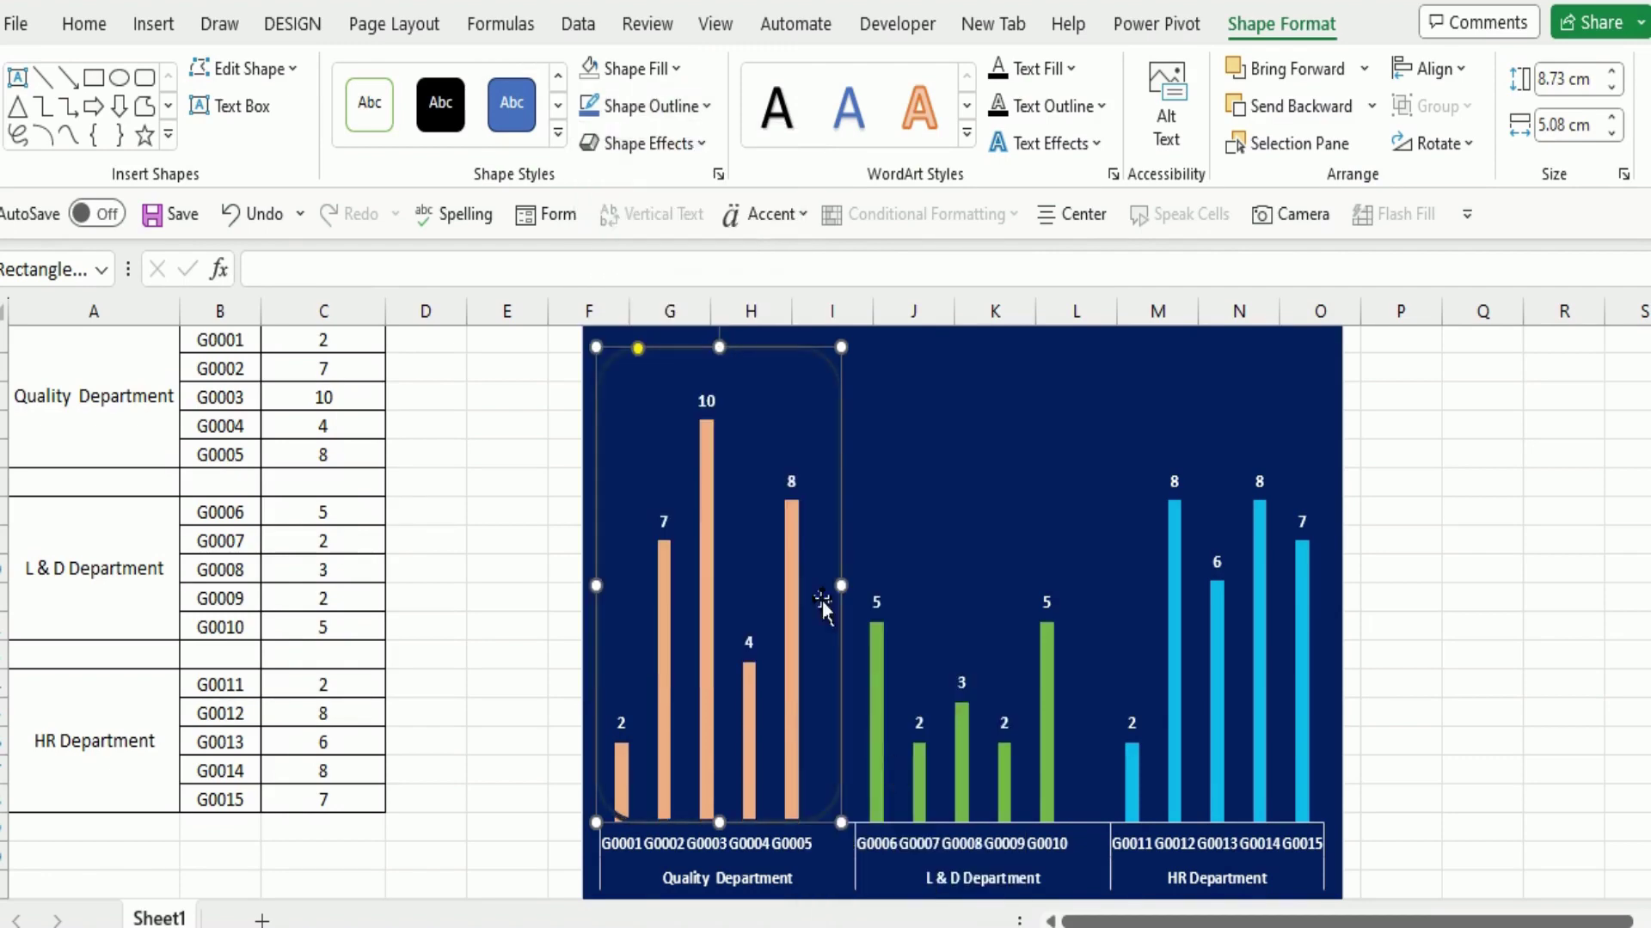
pyautogui.click(706, 106)
pyautogui.moveTo(710, 632)
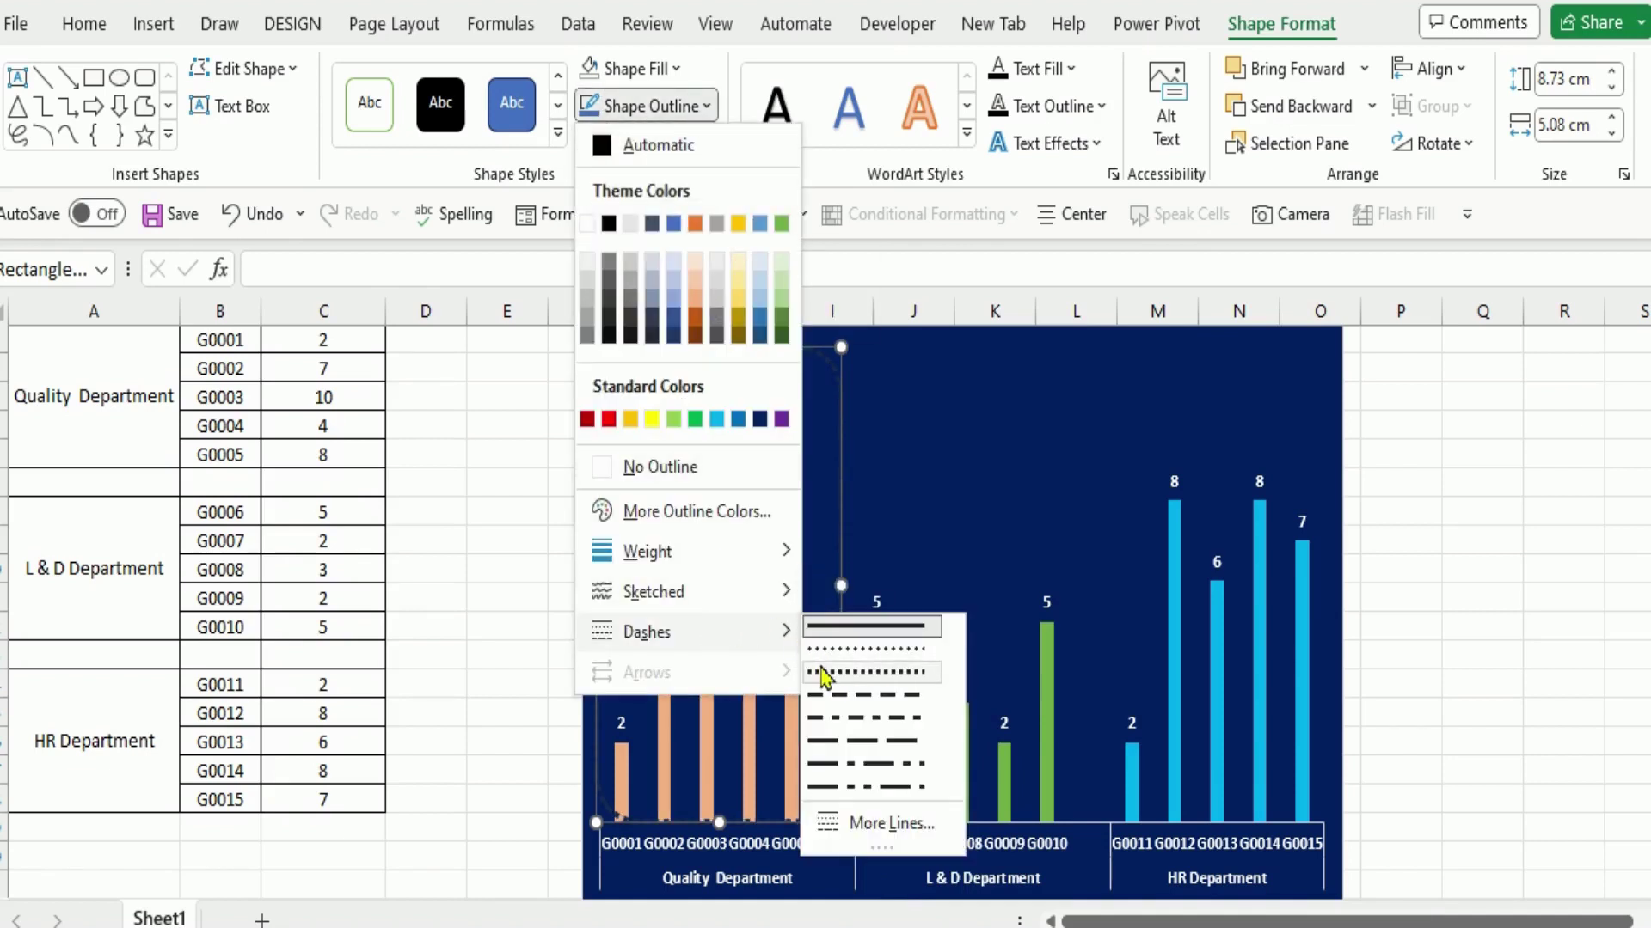
pyautogui.click(823, 674)
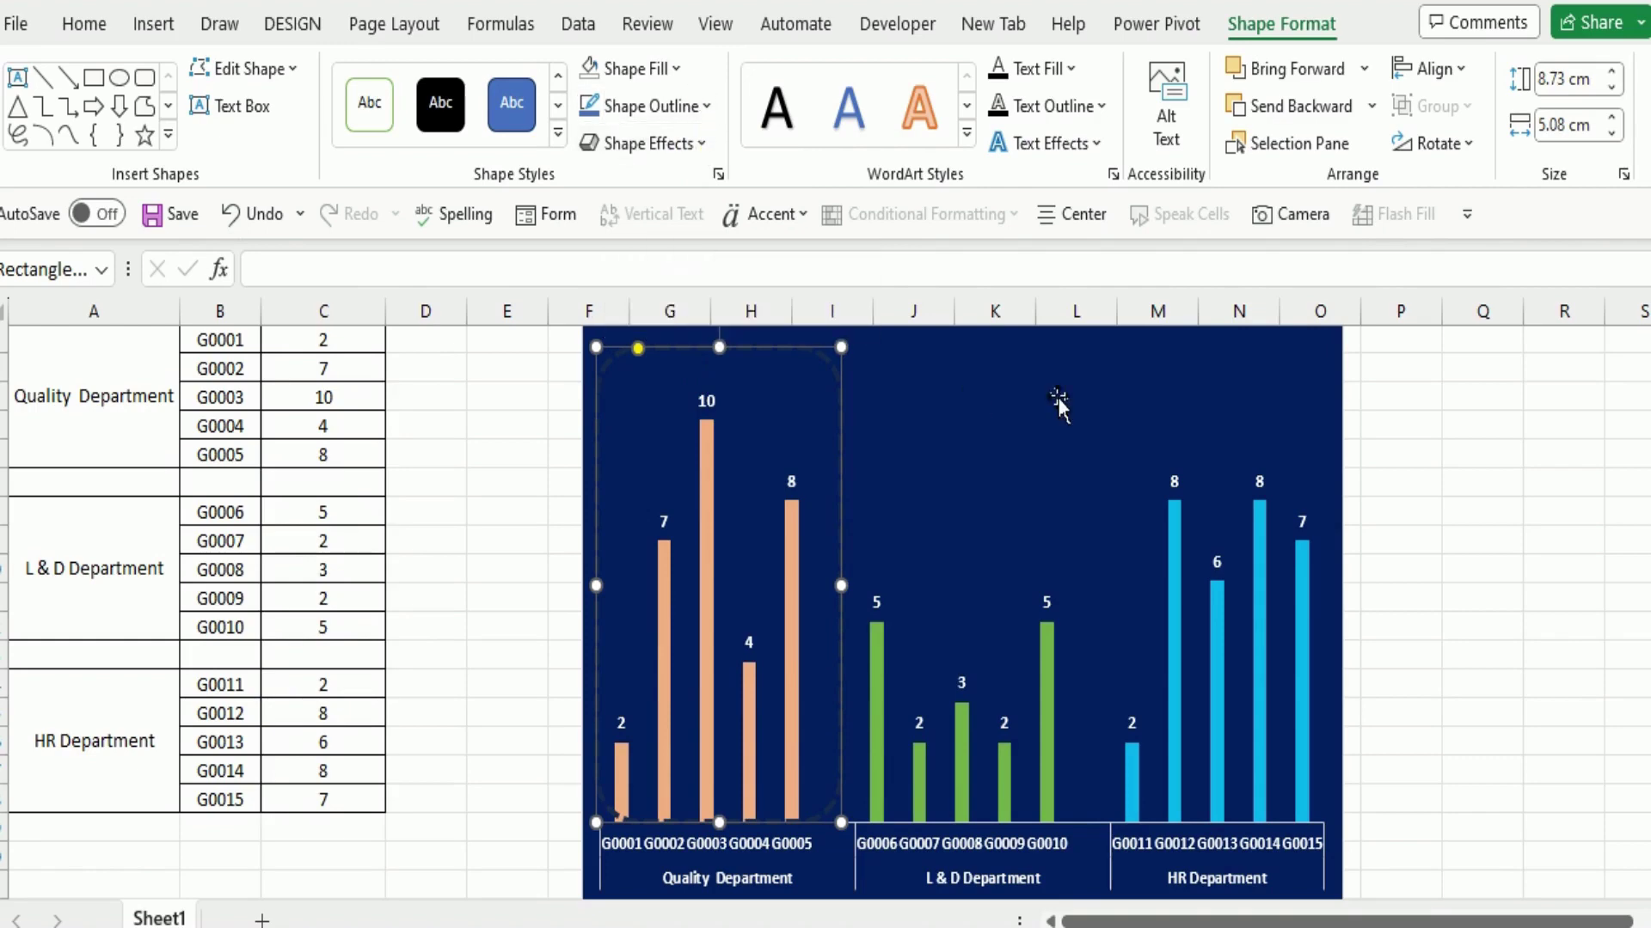
pyautogui.click(1459, 456)
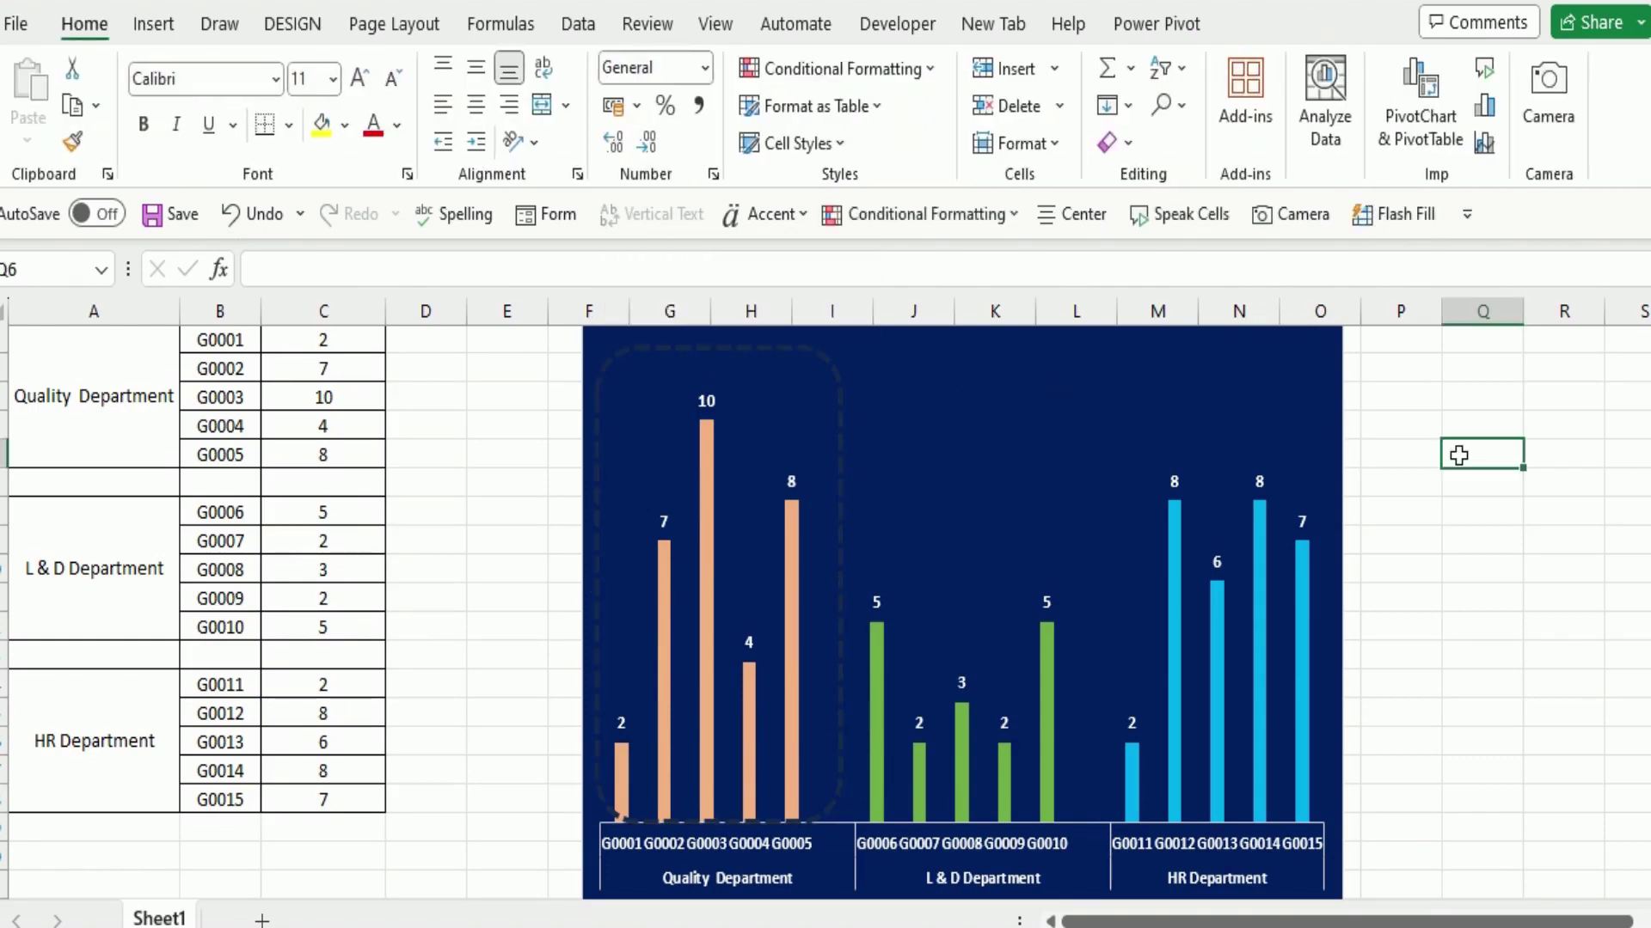
# - Try to recolor the rounded rectangle around the Quality Department columns by applying a light orange text fill
pyautogui.click(841, 483)
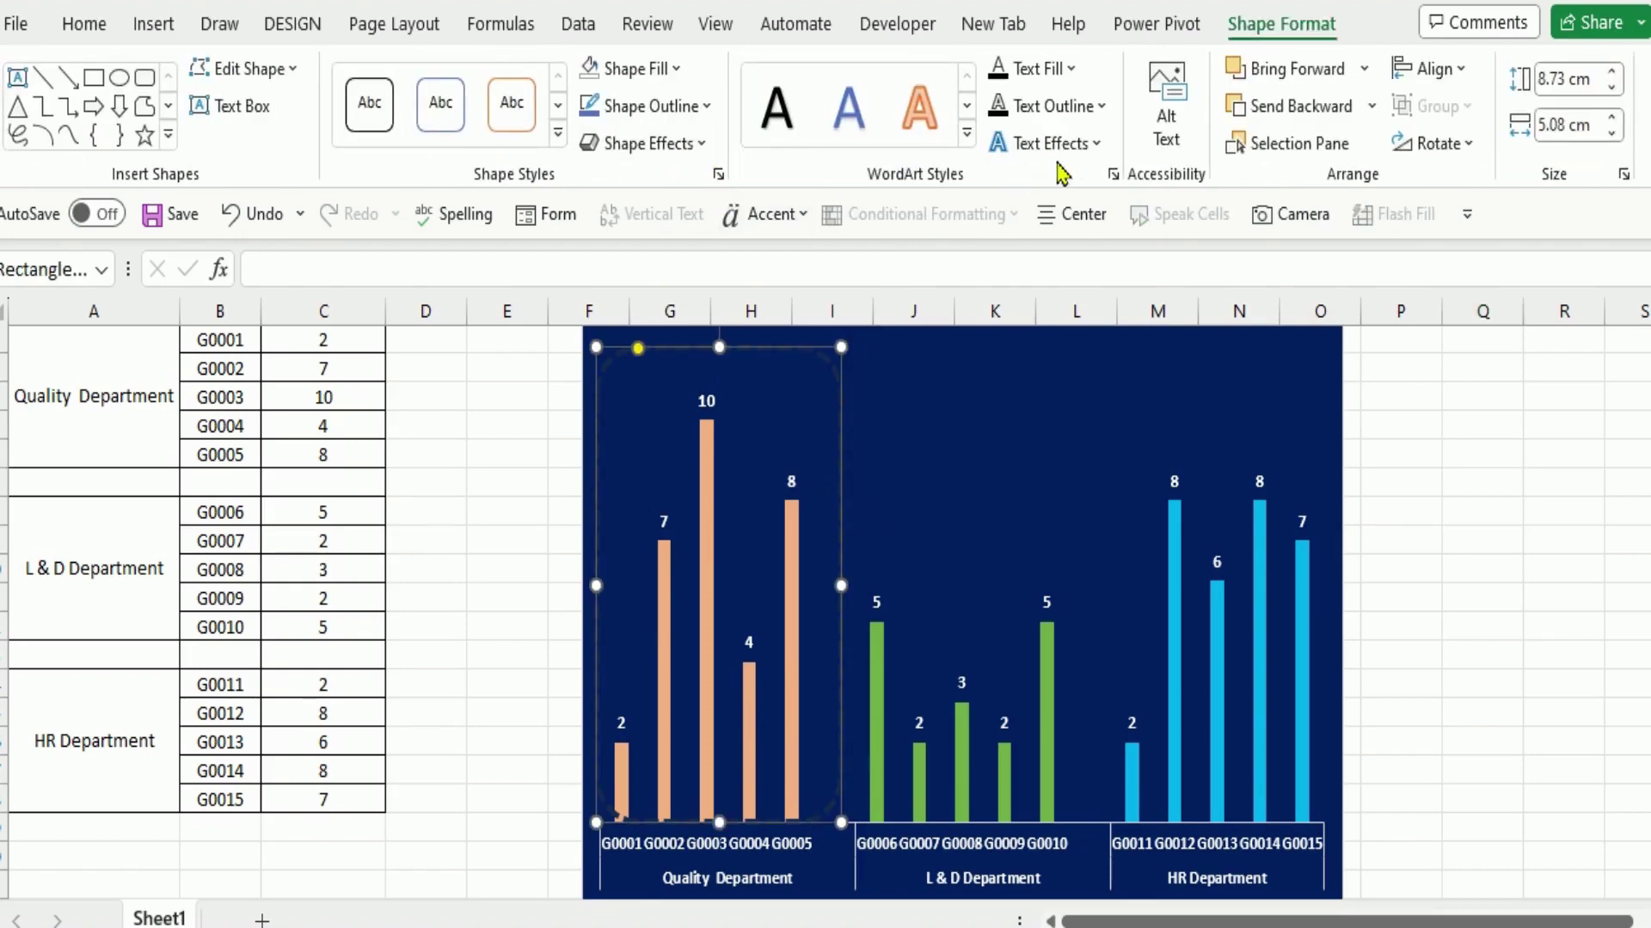
pyautogui.click(1072, 69)
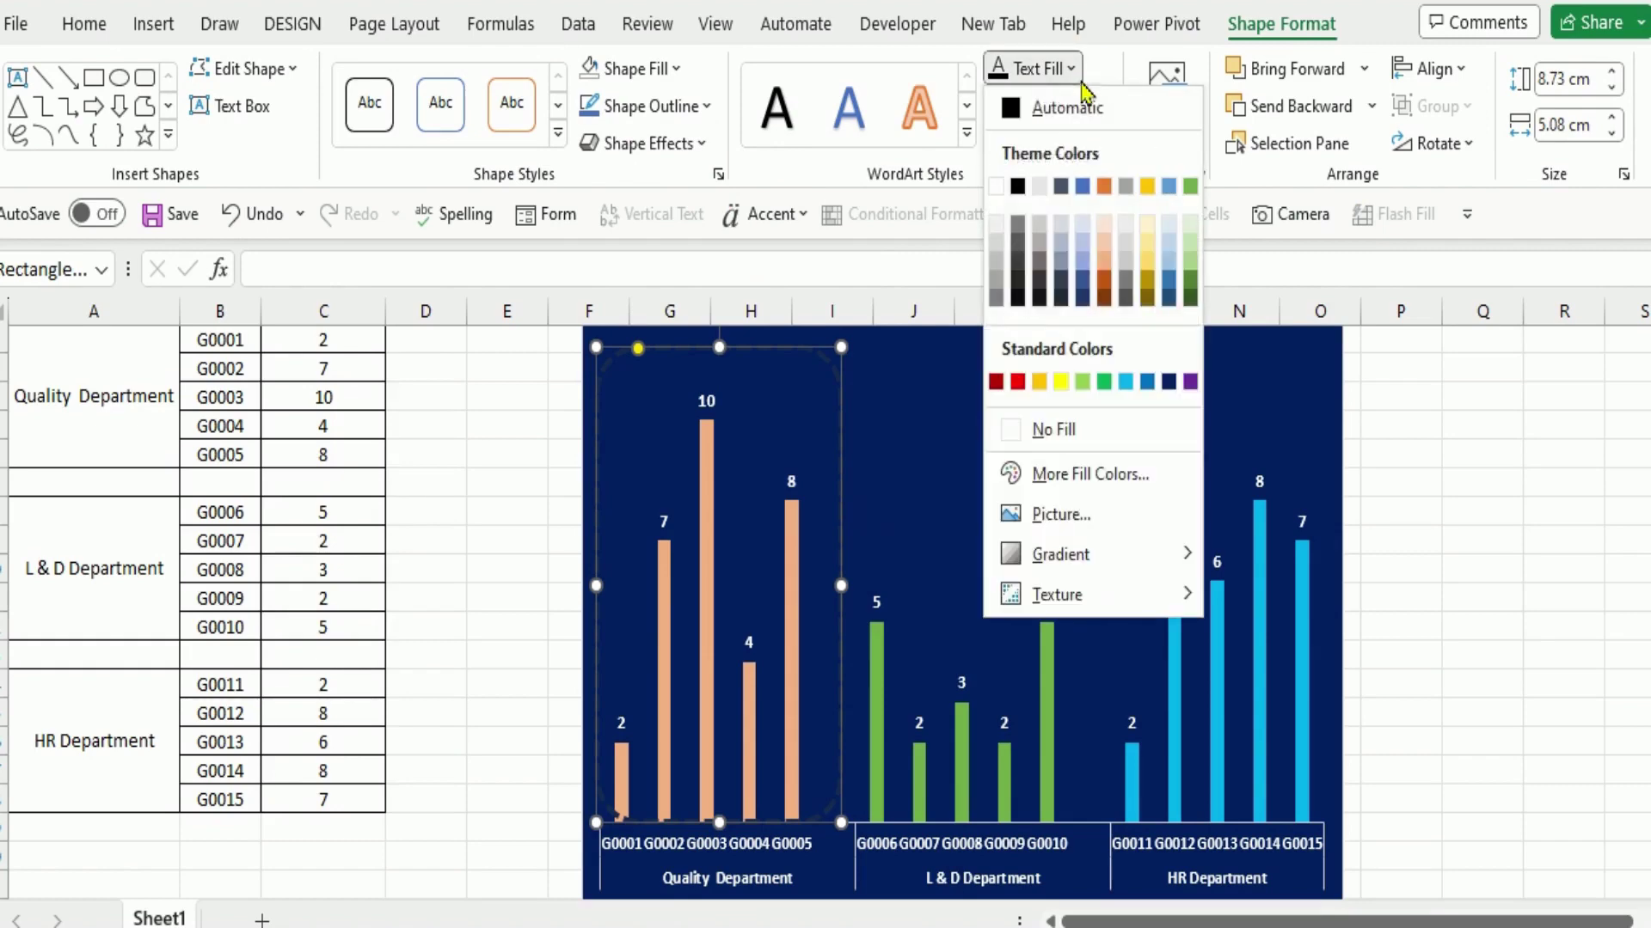
pyautogui.click(1104, 269)
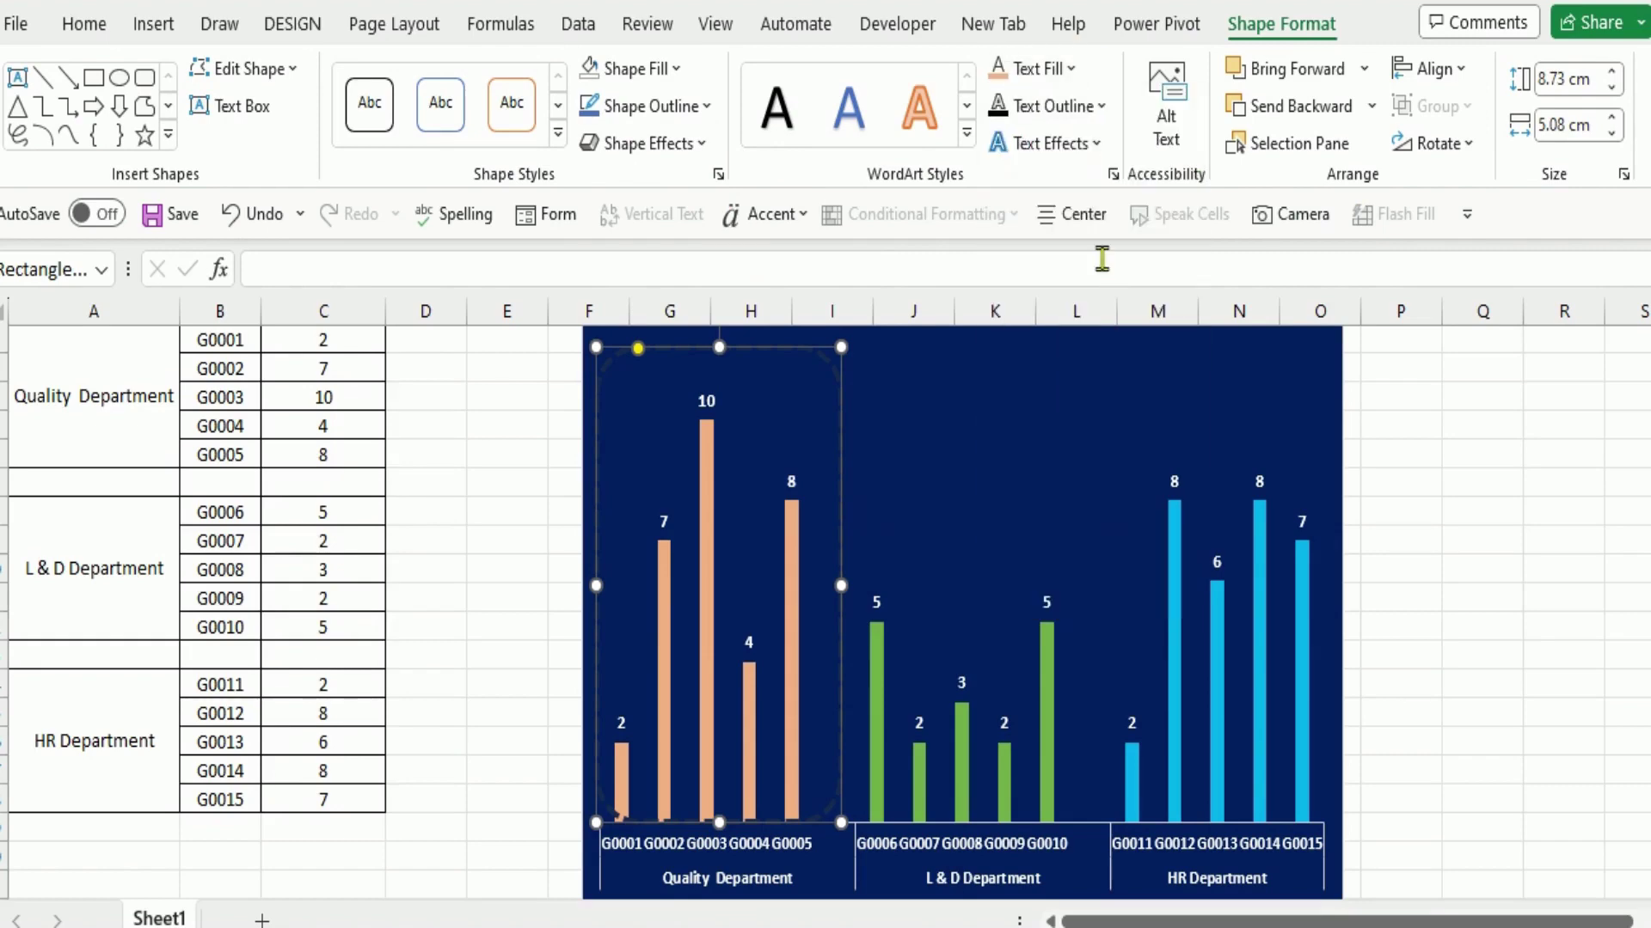
pyautogui.click(1496, 451)
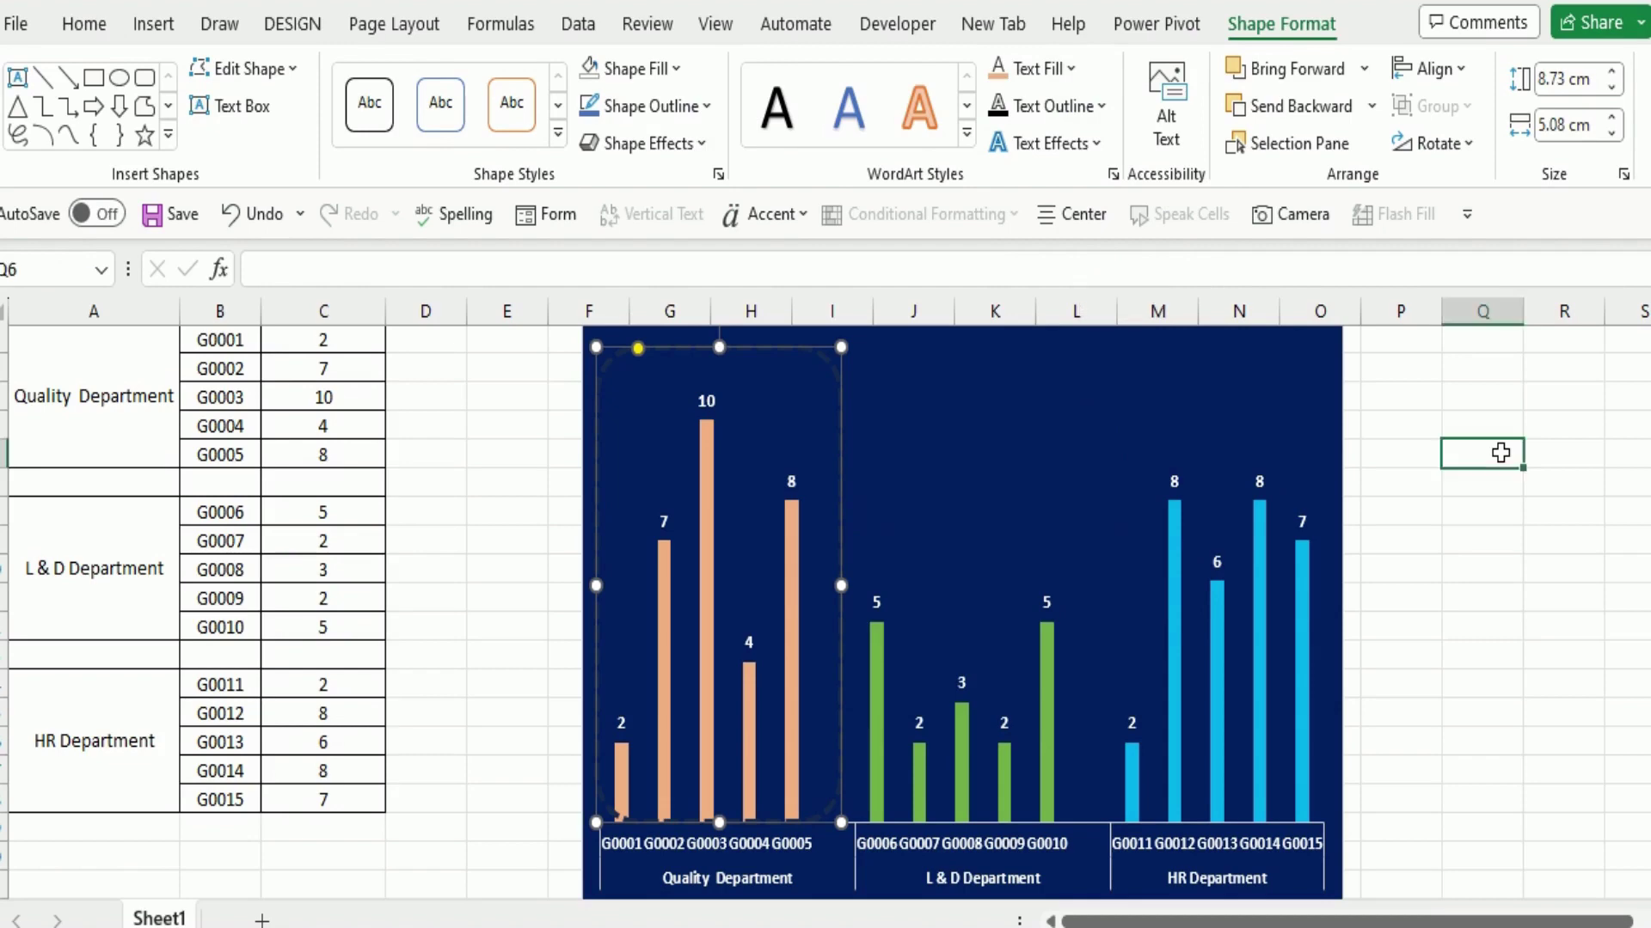
# - Set the outline color of the Quality Department's rounded rectangle to the light orange theme color matching its columns
pyautogui.click(842, 470)
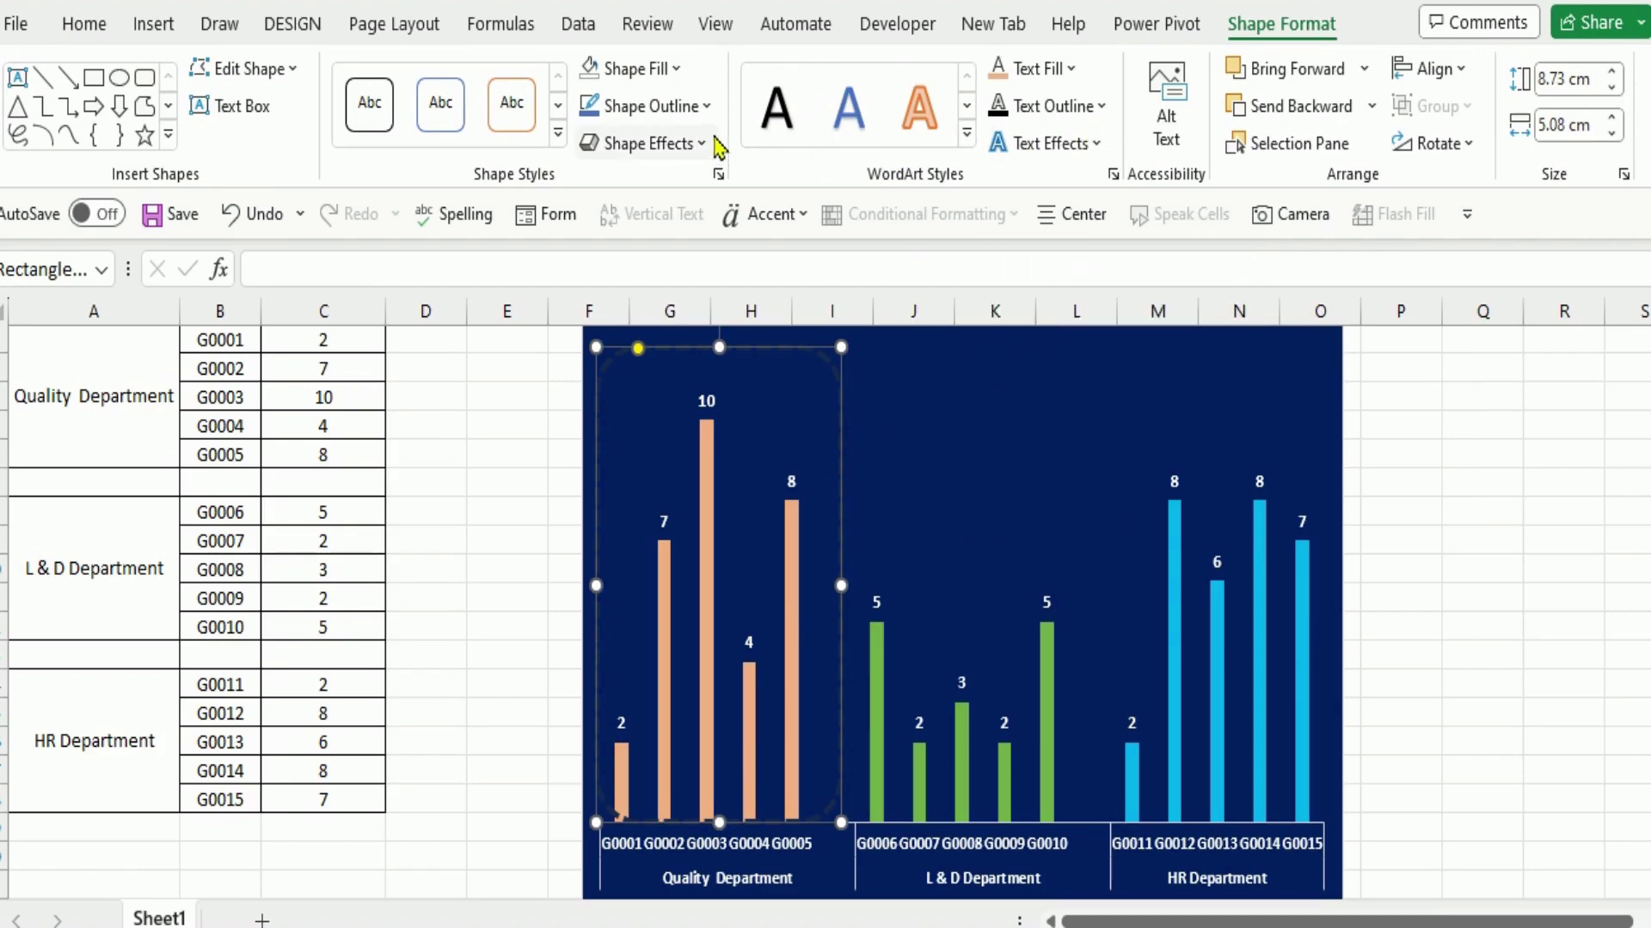
pyautogui.click(707, 106)
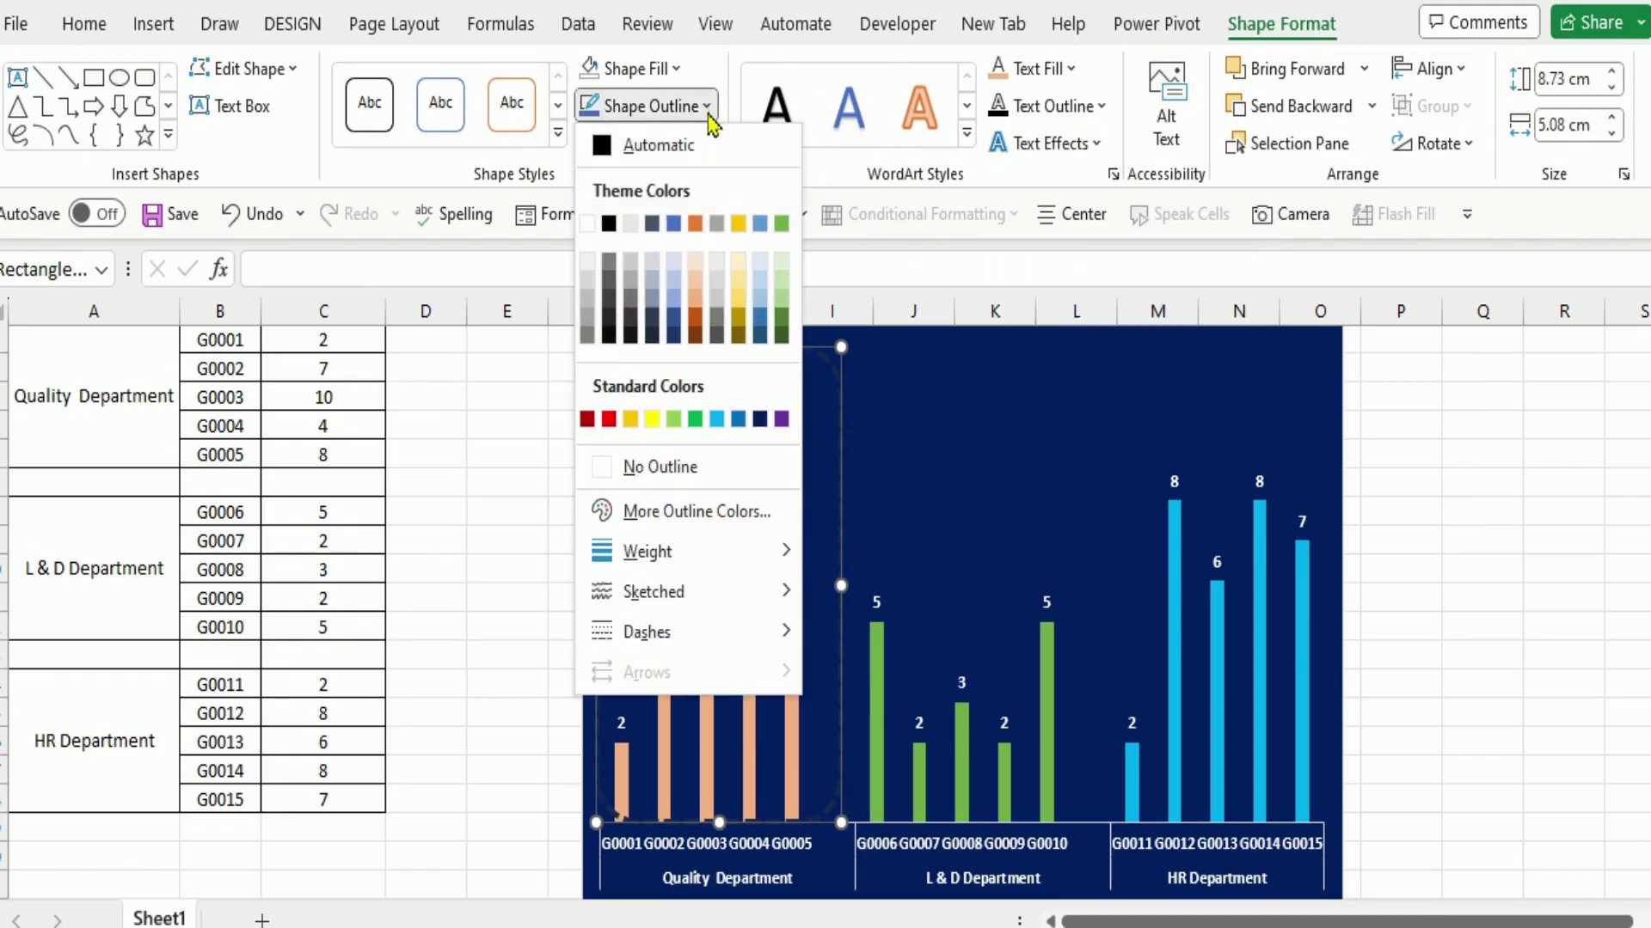
pyautogui.click(697, 303)
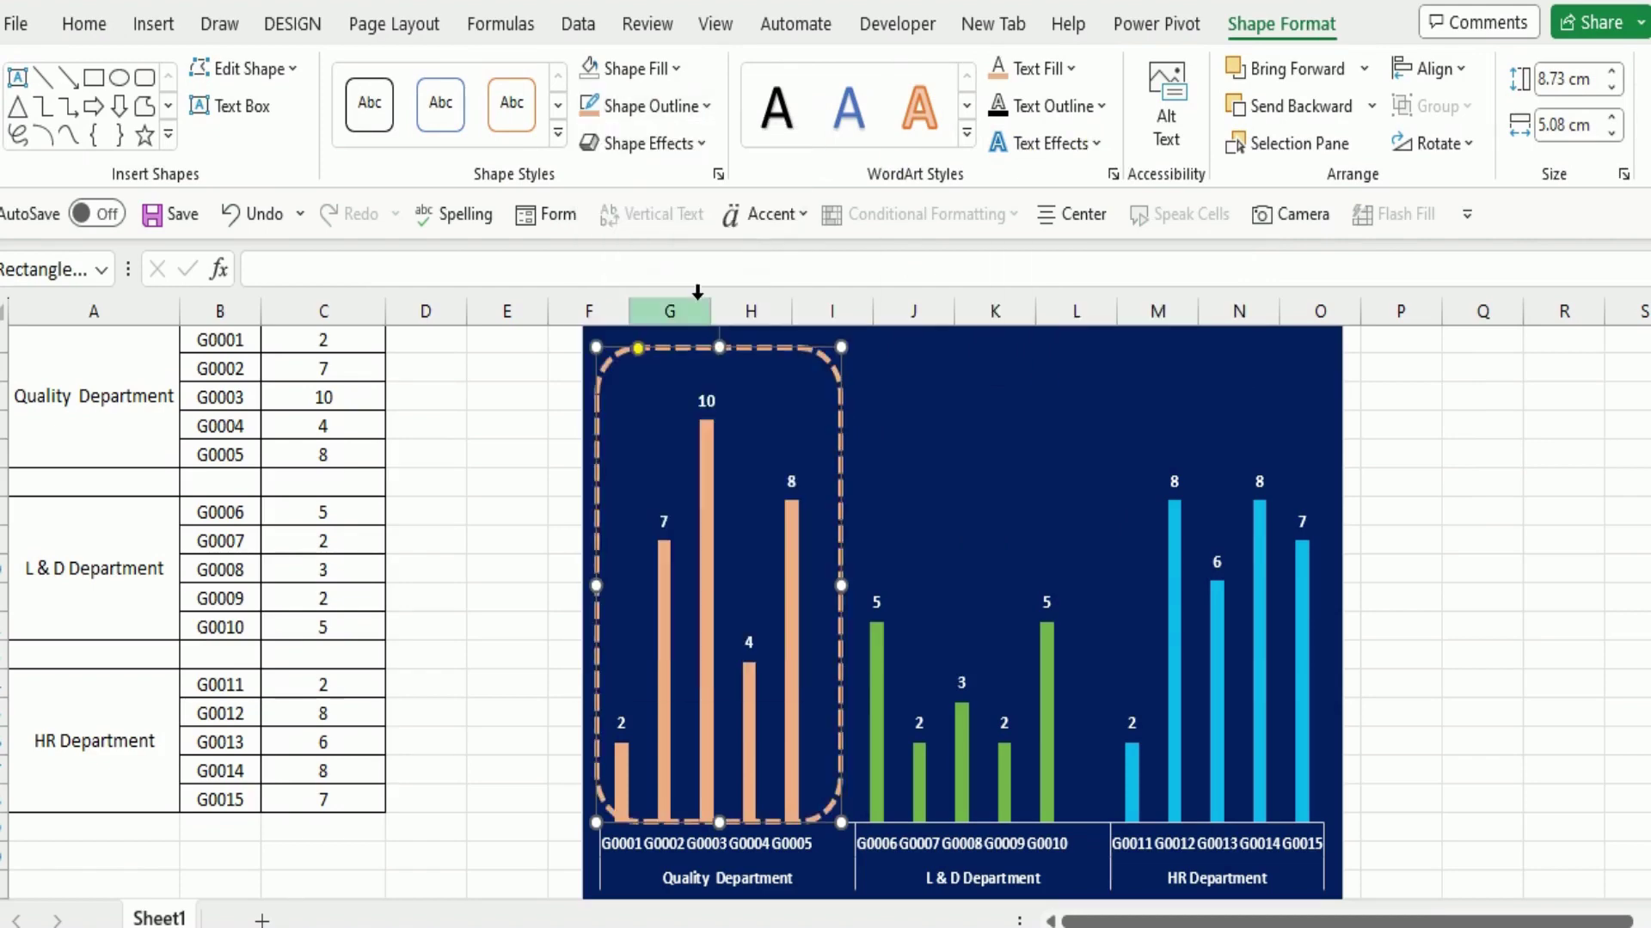
pyautogui.click(1538, 483)
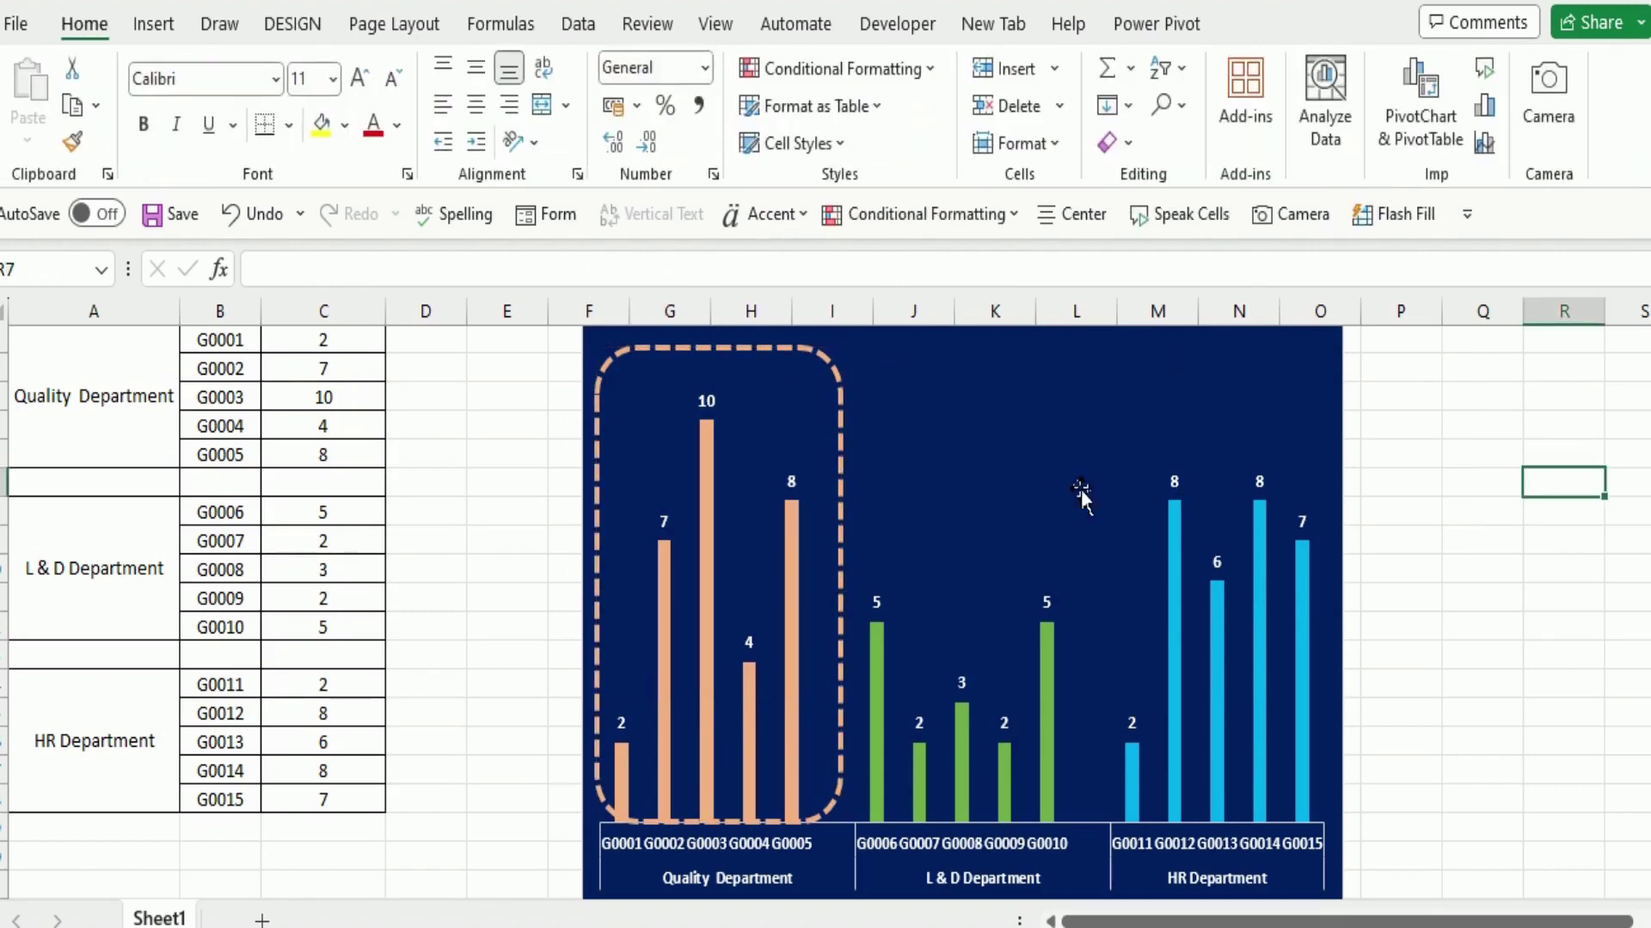
# - Duplicate the dashed rectangle around the L & D Department columns and set the copy's outline to the green theme color
pyautogui.click(837, 466)
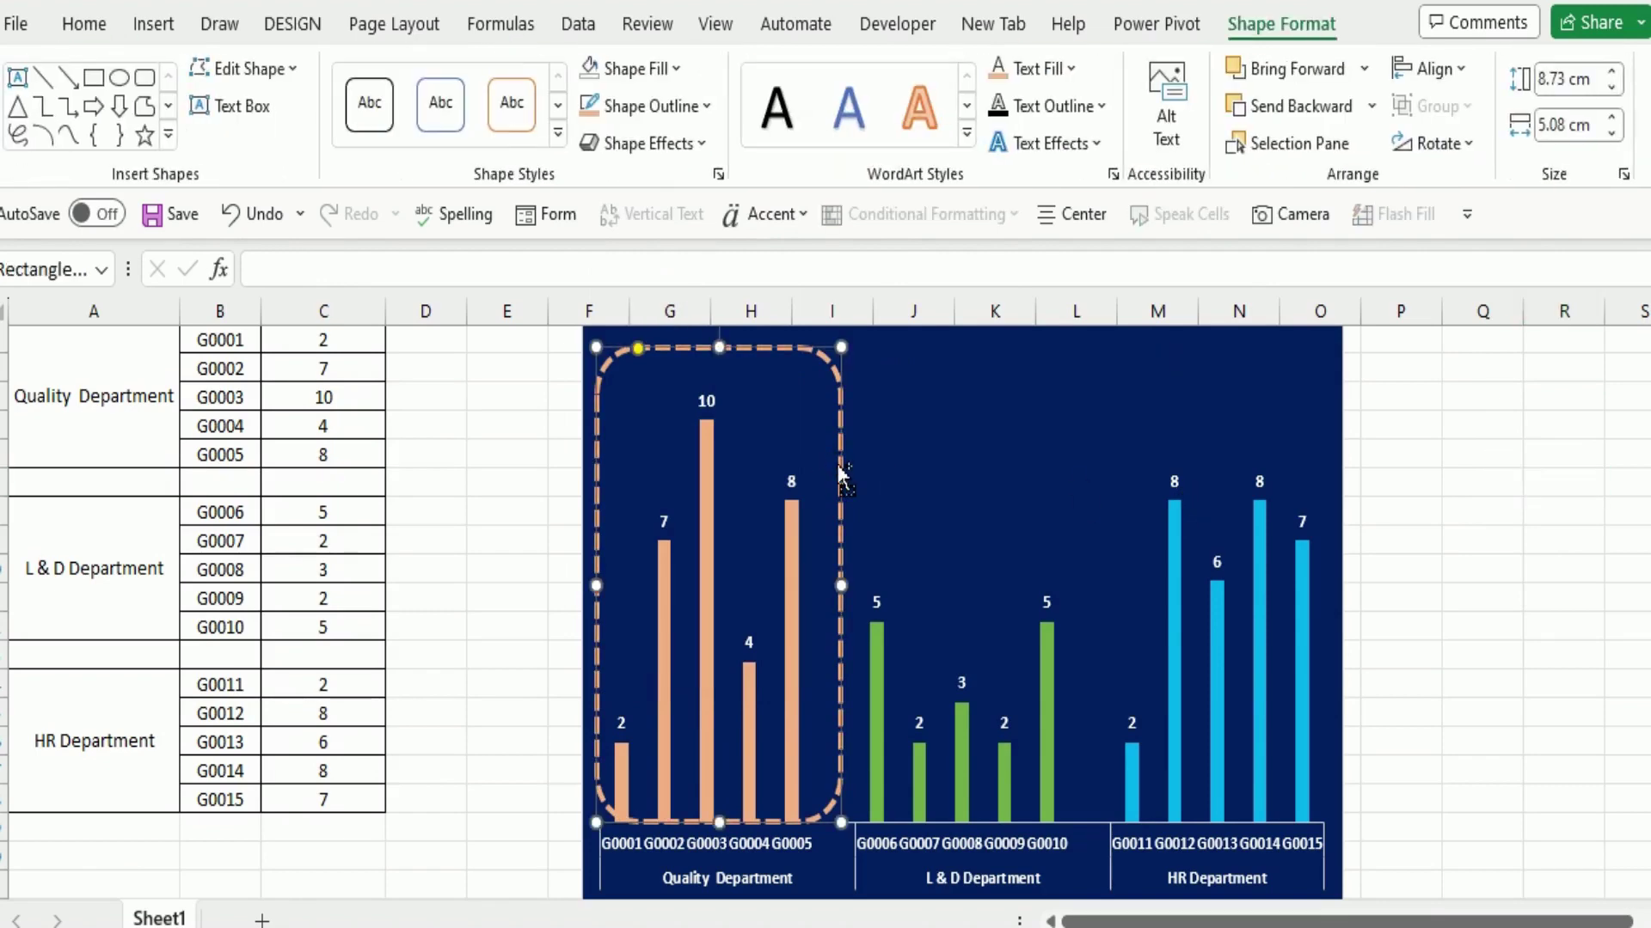
pyautogui.hotkey('ctrl', 'd')
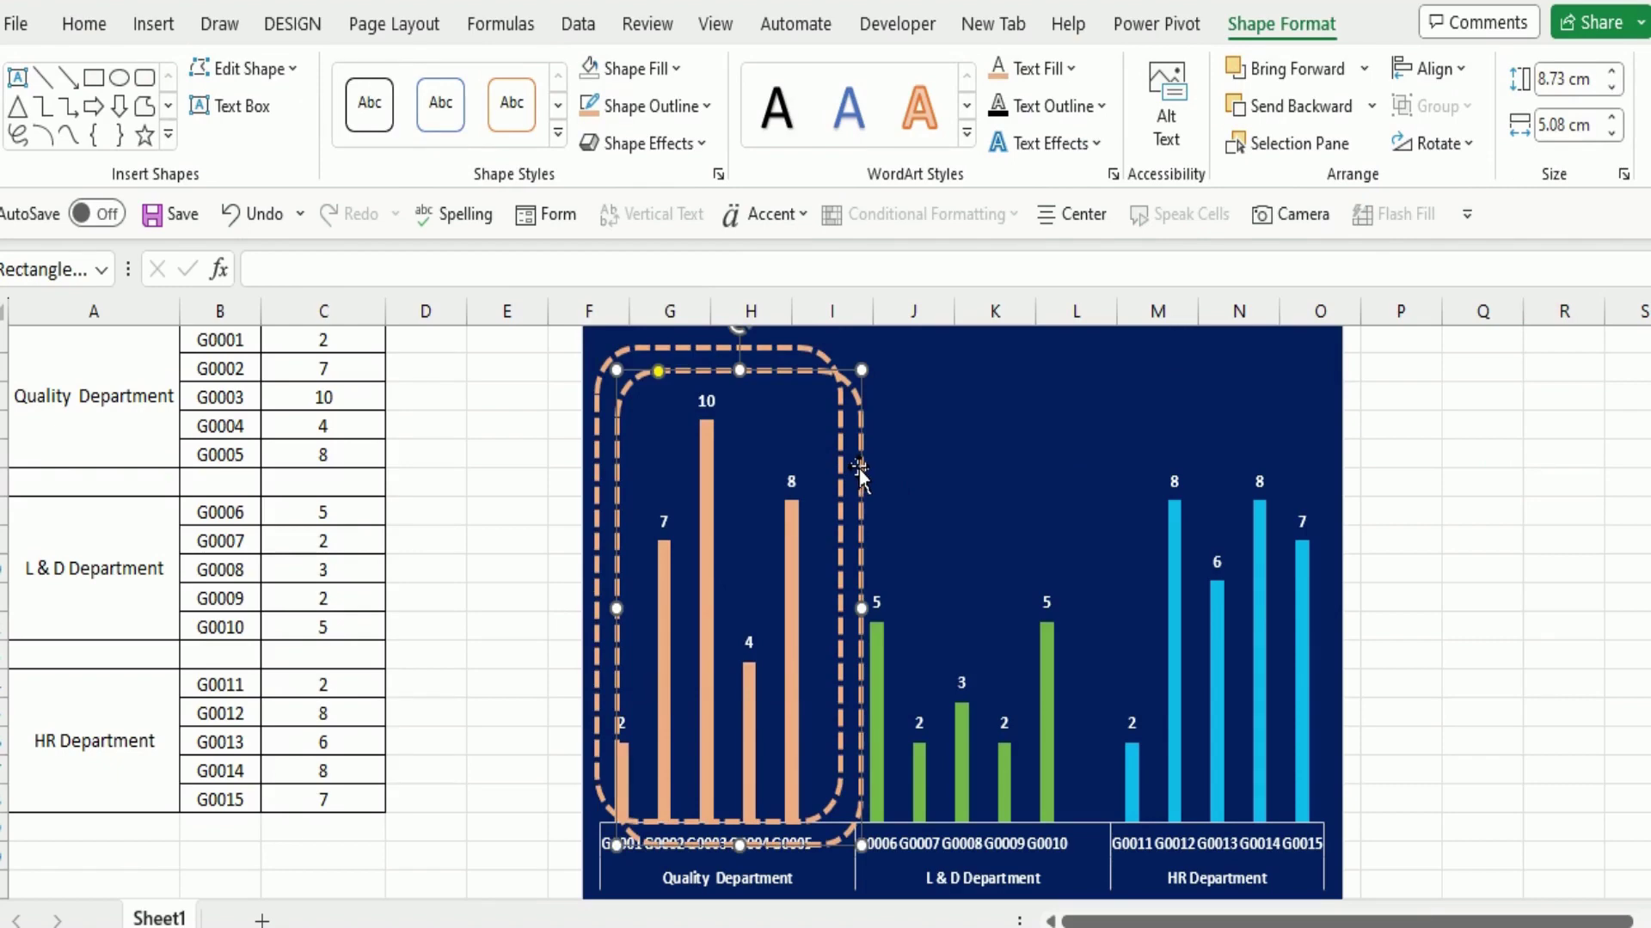
pyautogui.moveTo(859, 469); pyautogui.dragTo(1093, 445)
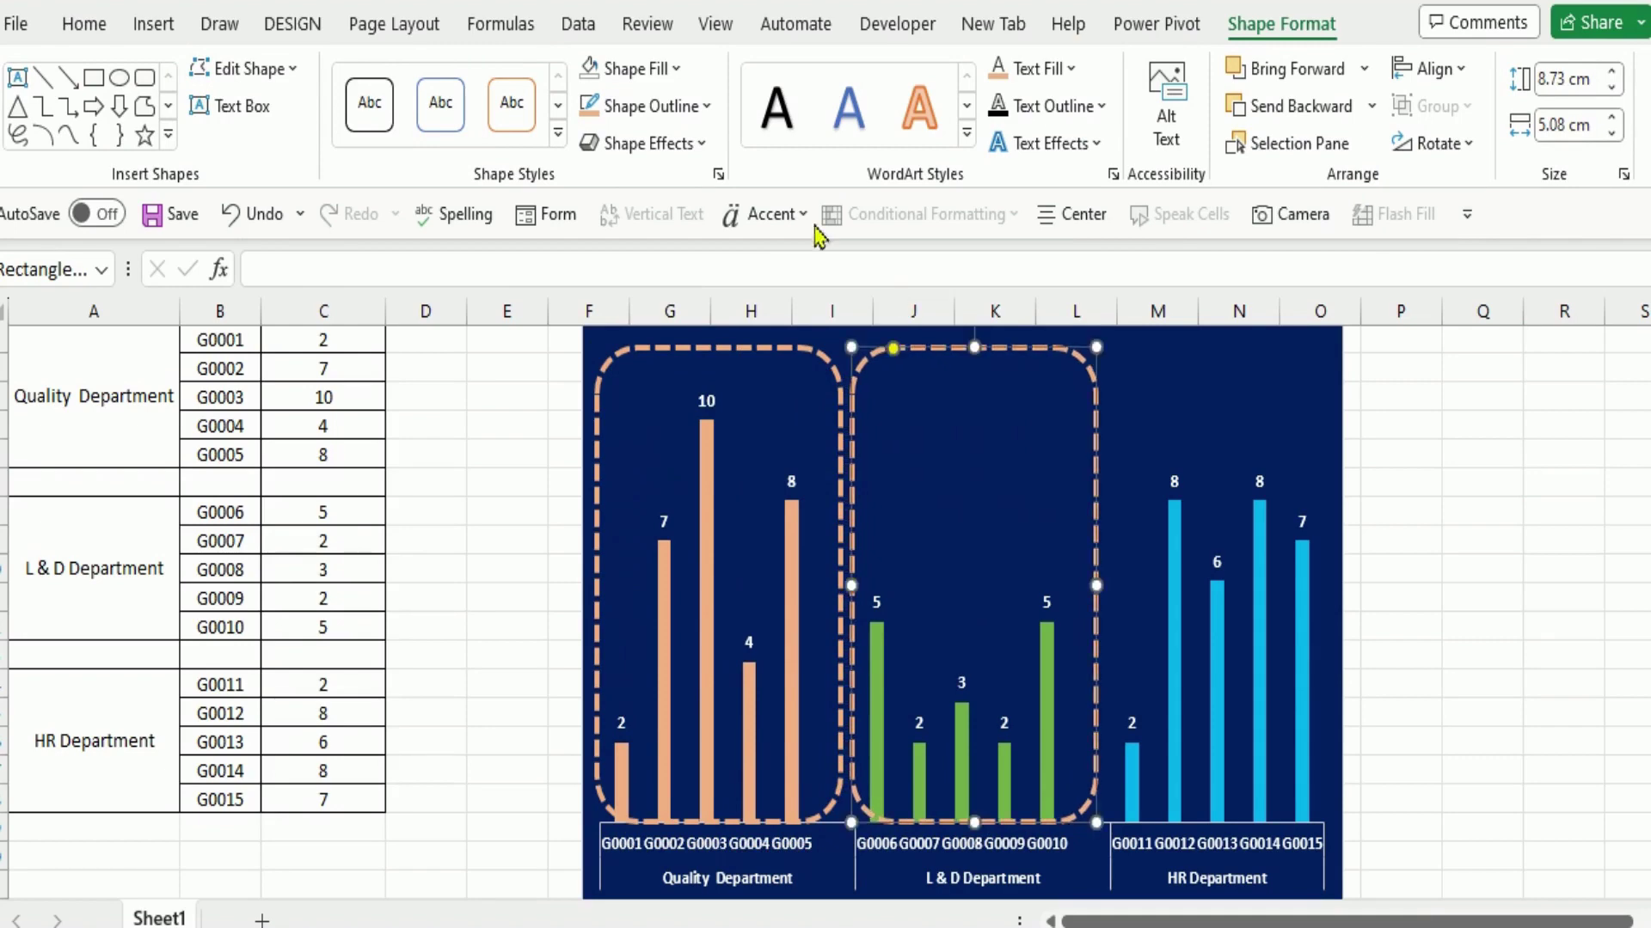
pyautogui.click(706, 110)
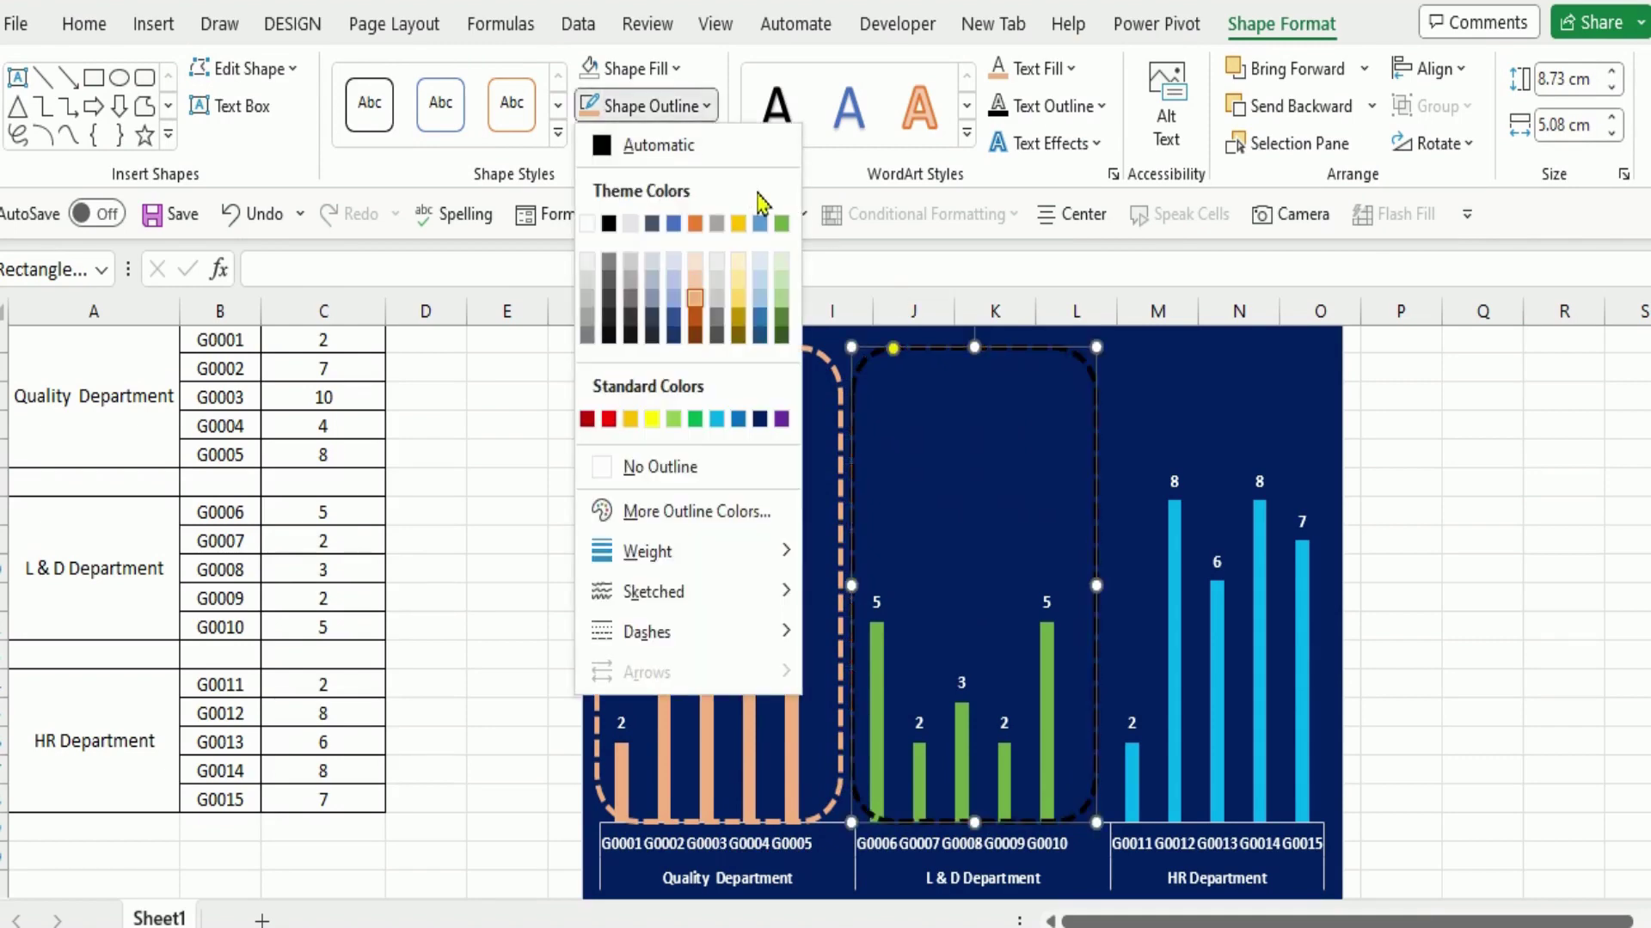
pyautogui.click(782, 224)
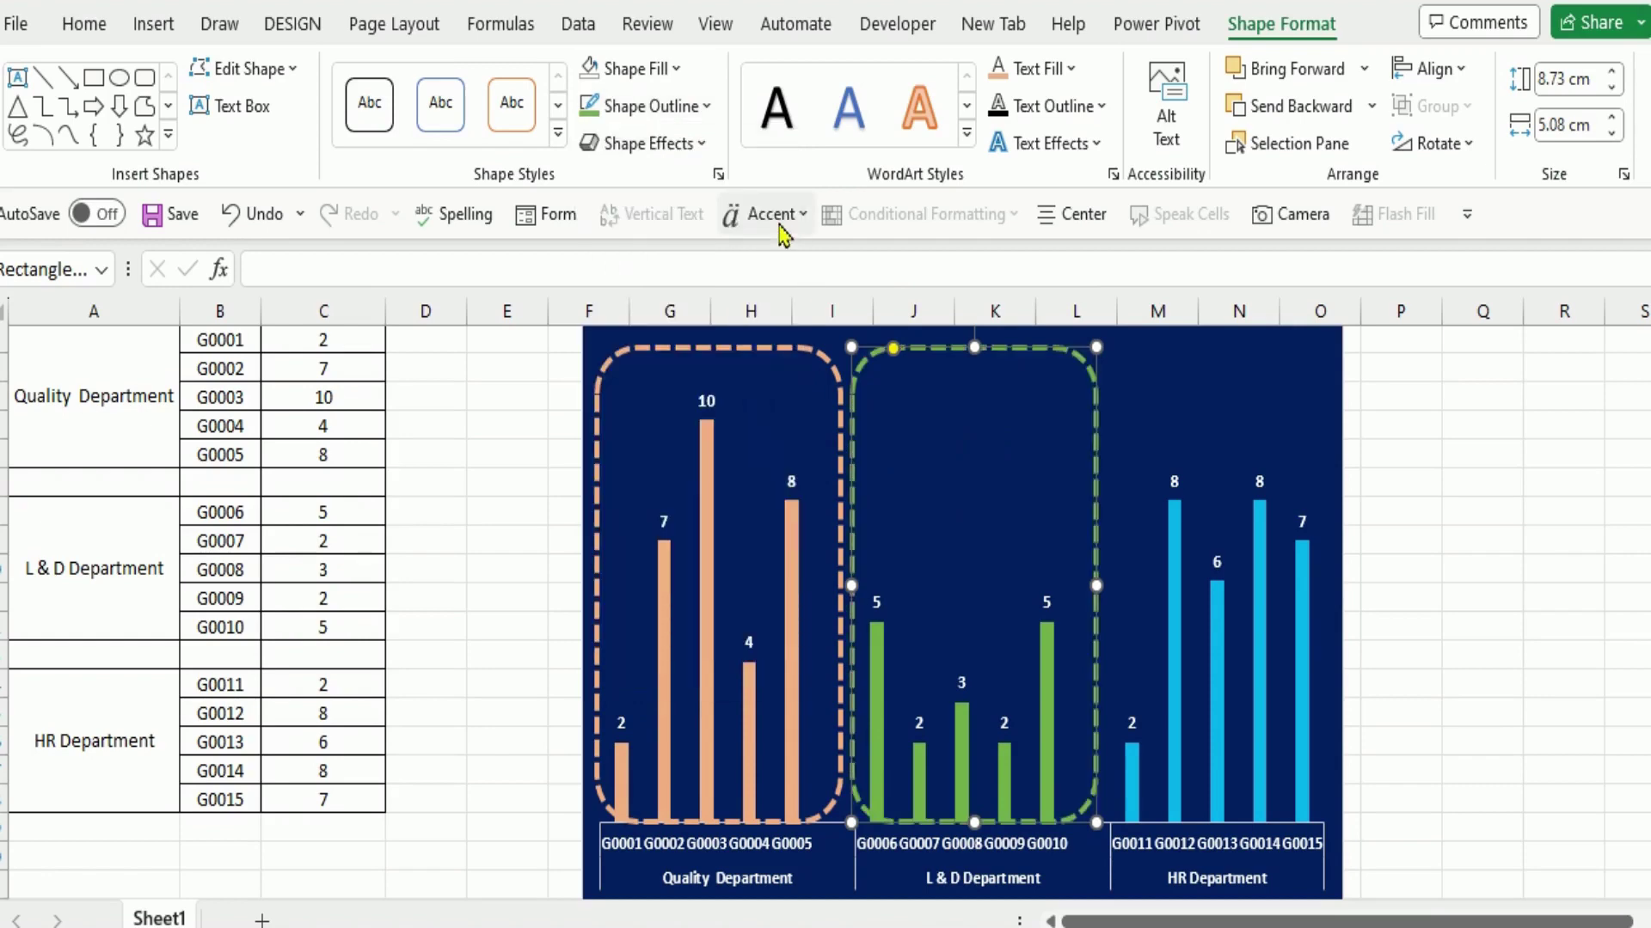
# - Duplicate the green dashed rectangle around the HR Department columns and narrow the copy to about 4.82 cm to fit inside the chart
pyautogui.hotkey('ctrl', 'd')
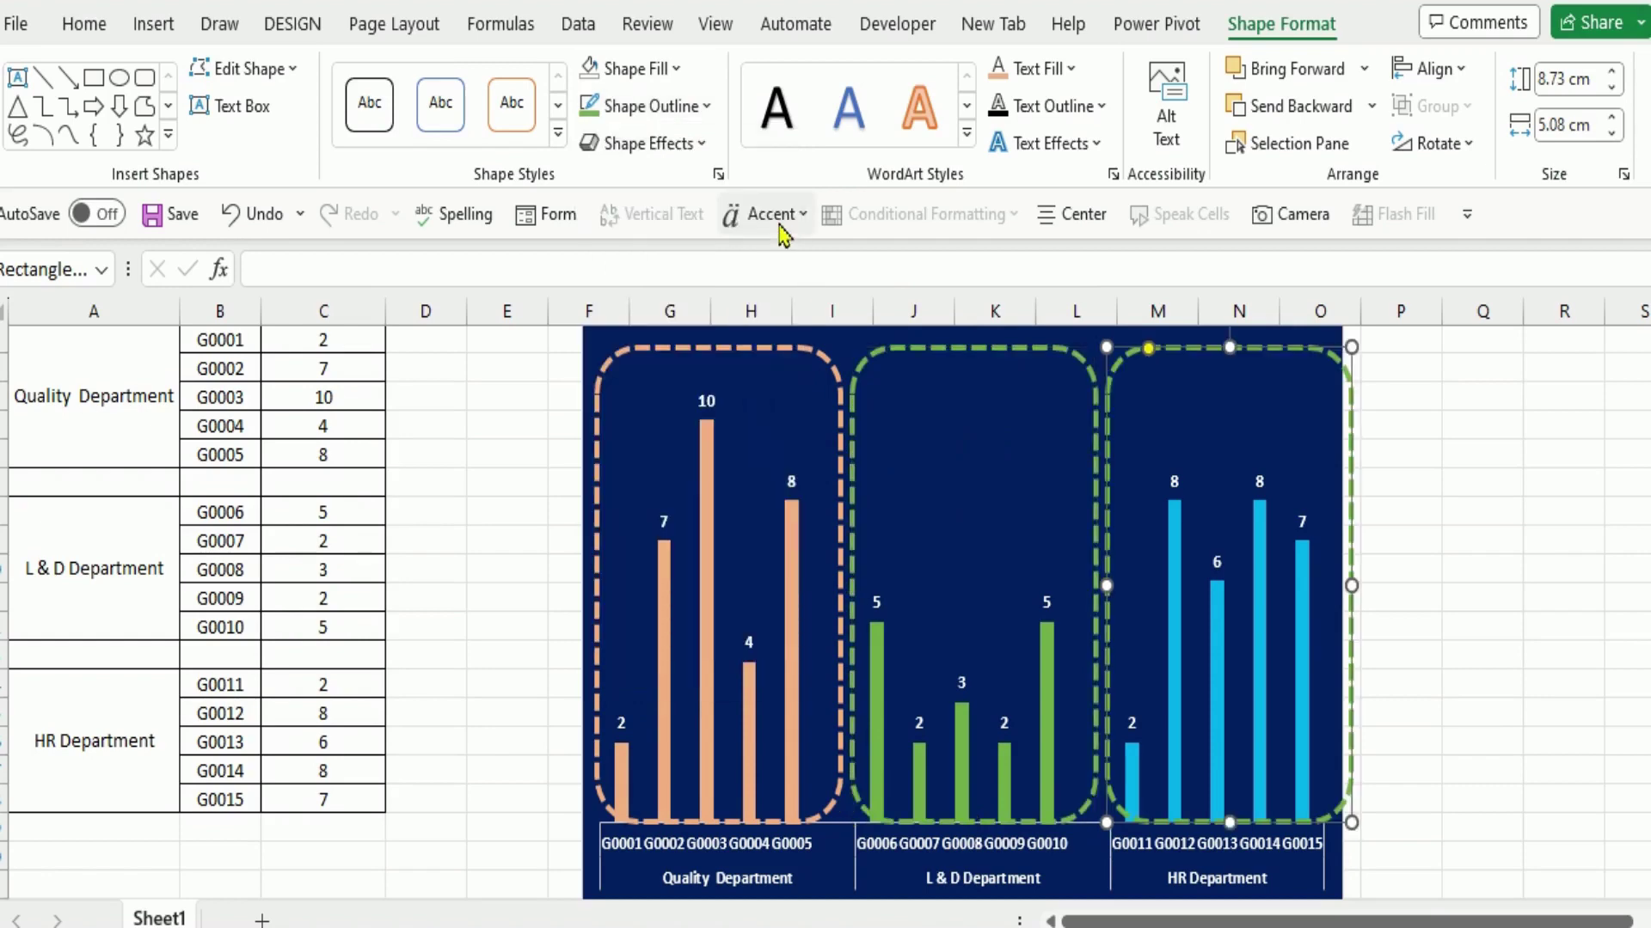
pyautogui.click(1506, 535)
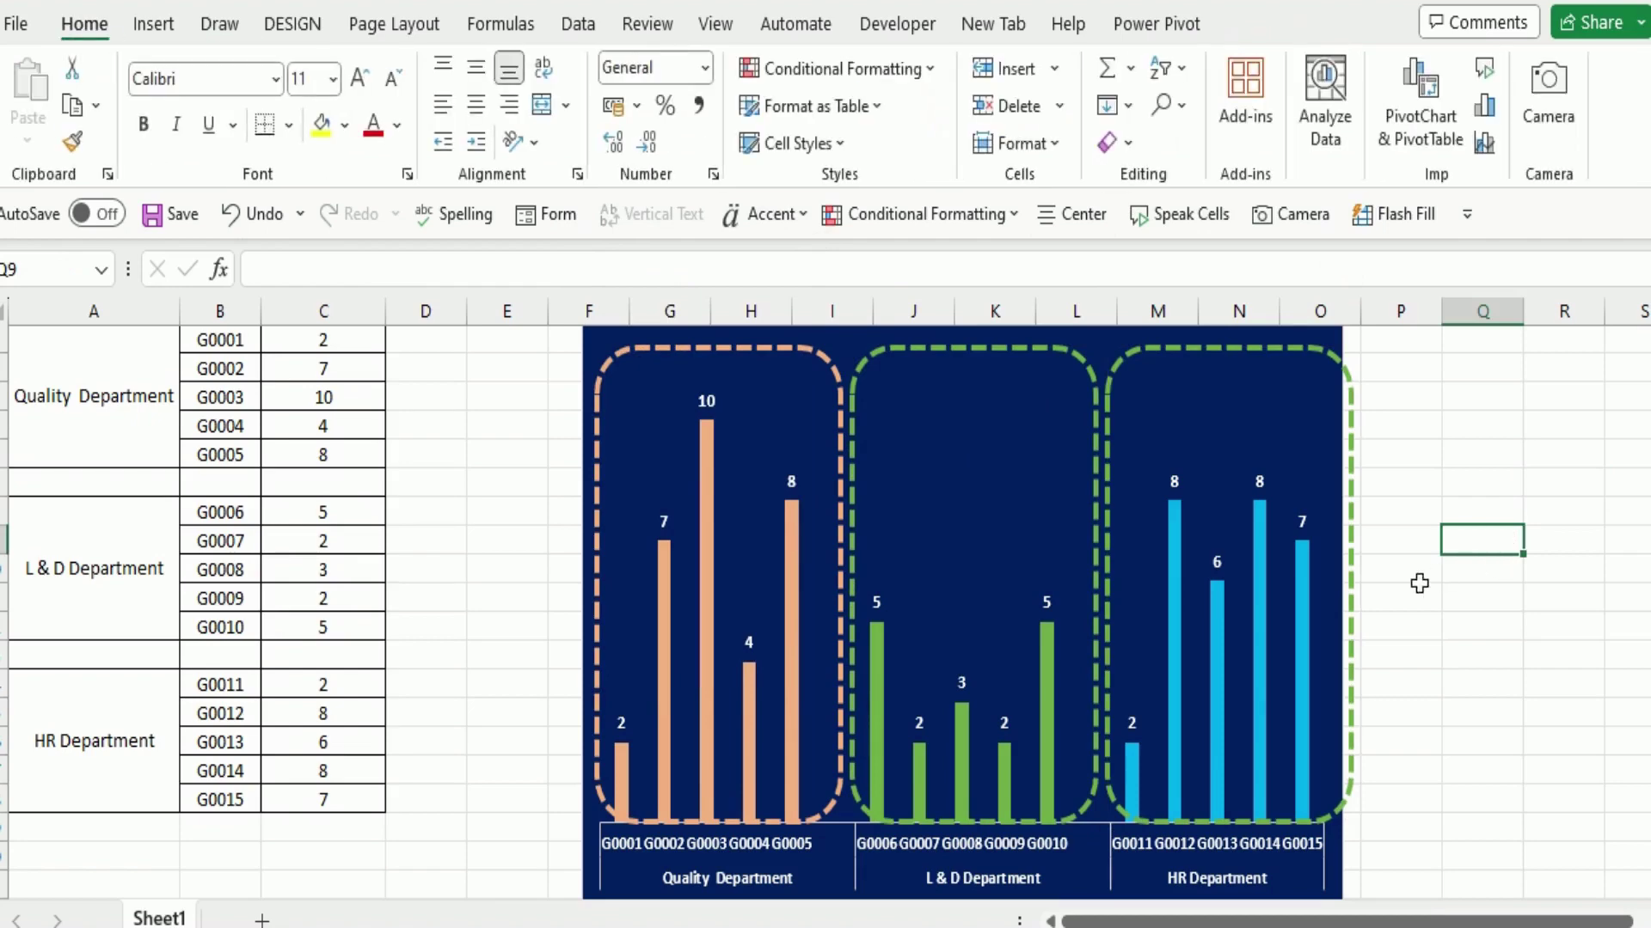
pyautogui.click(1352, 563)
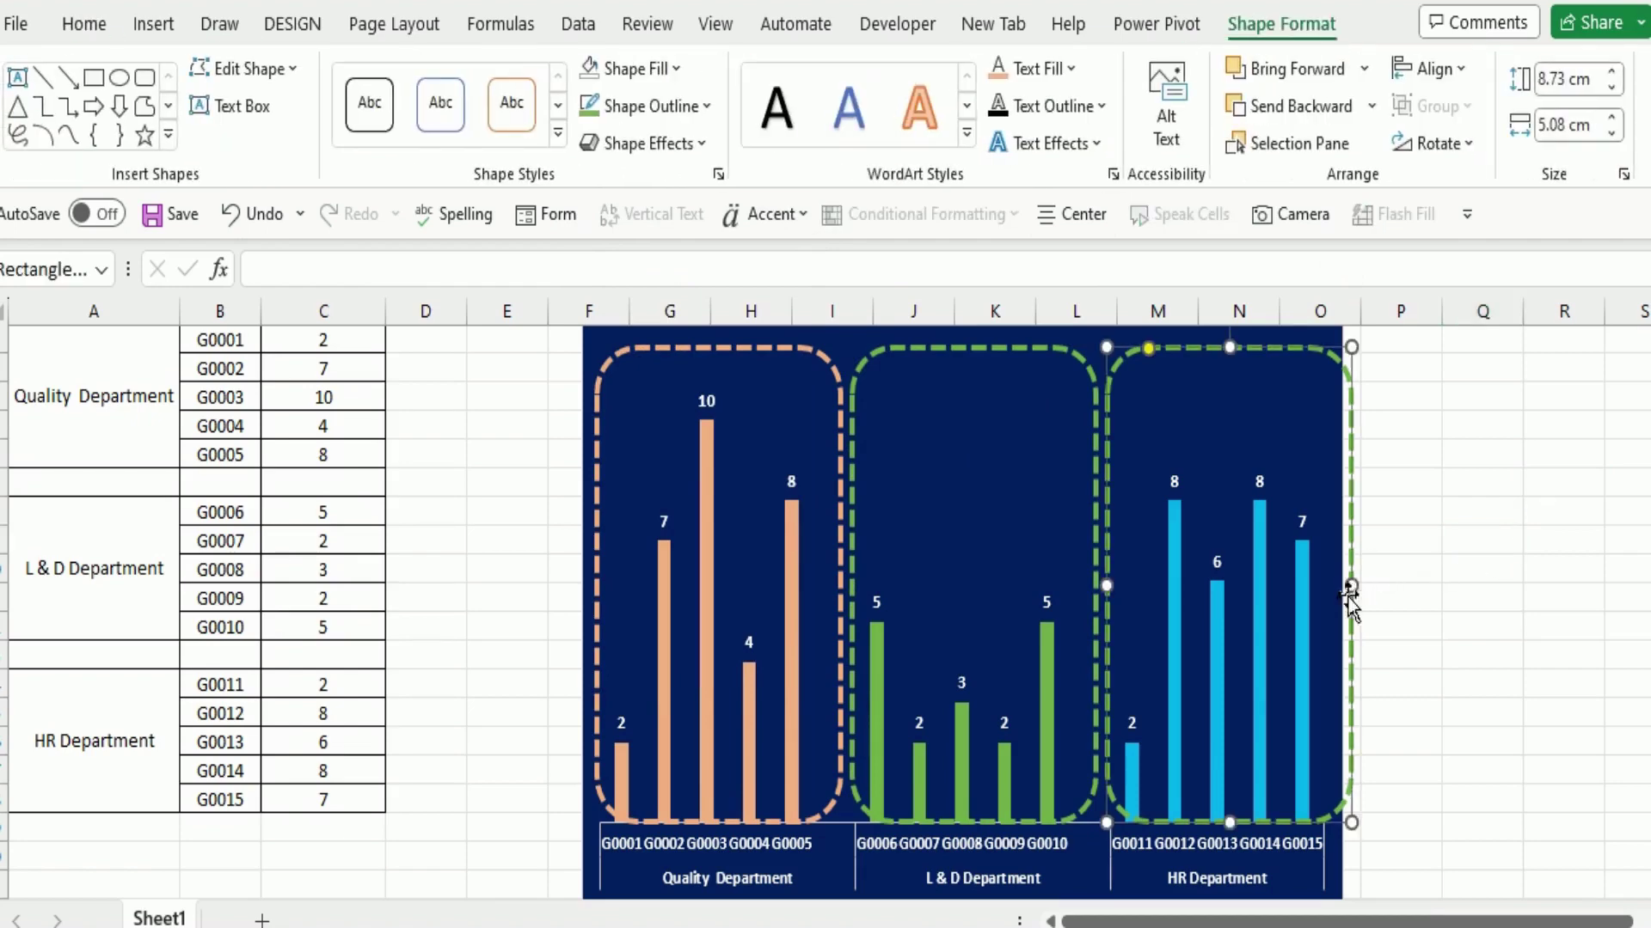
pyautogui.moveTo(1344, 586); pyautogui.dragTo(1339, 585)
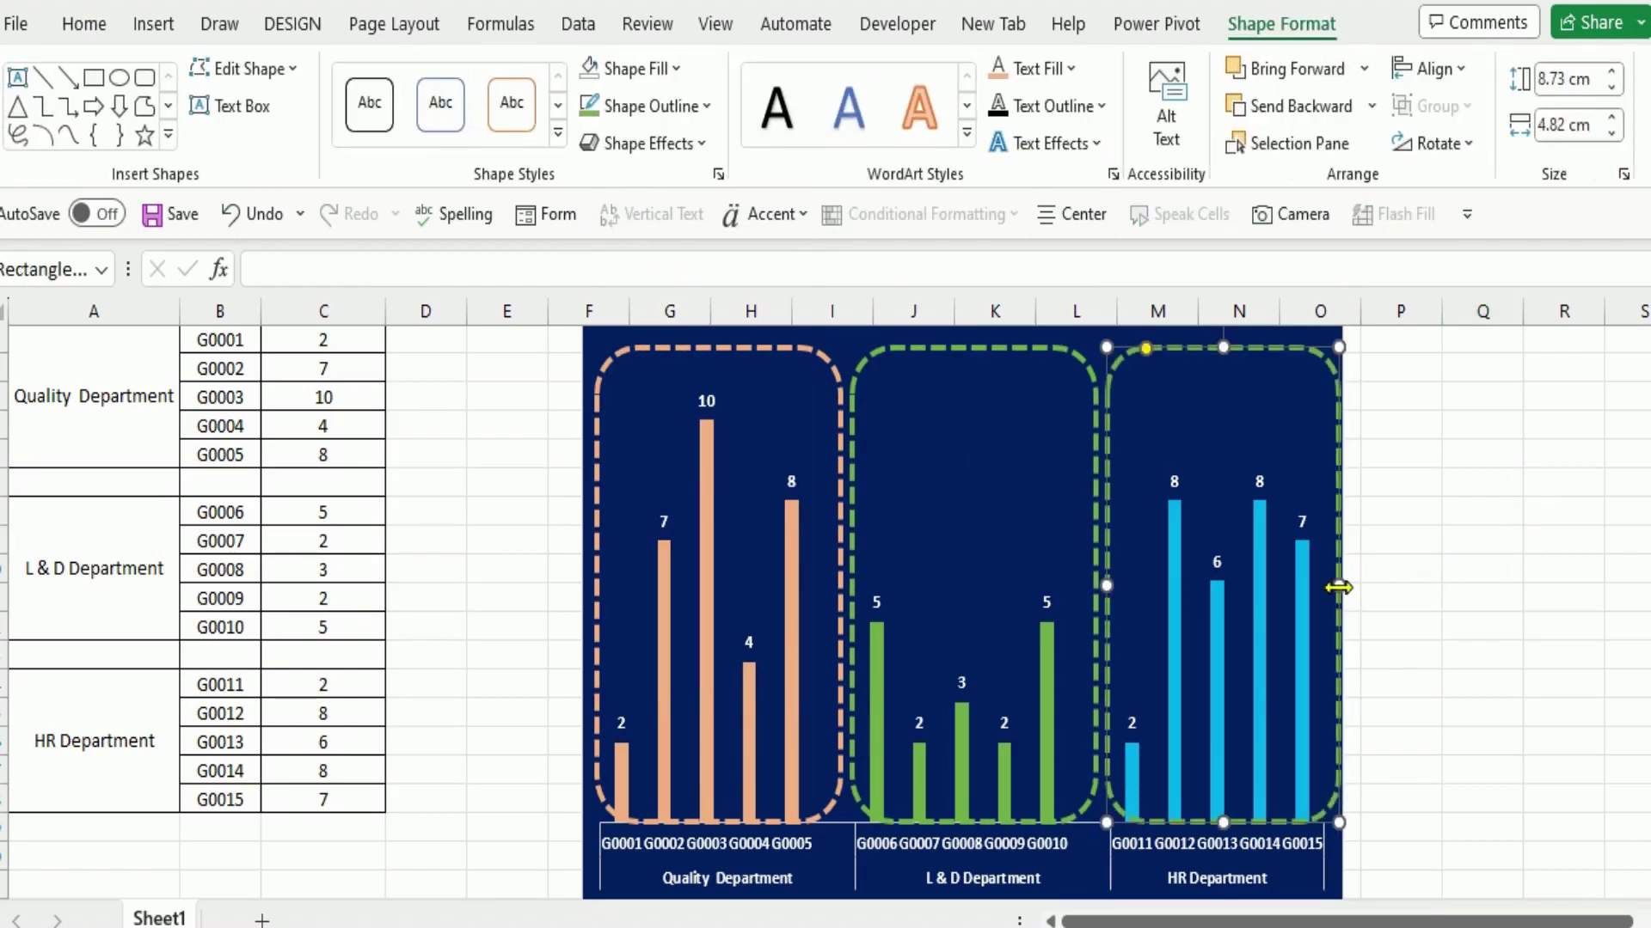
# - Set the outline color of the HR Department's dashed rectangle to standard light blue
pyautogui.click(703, 112)
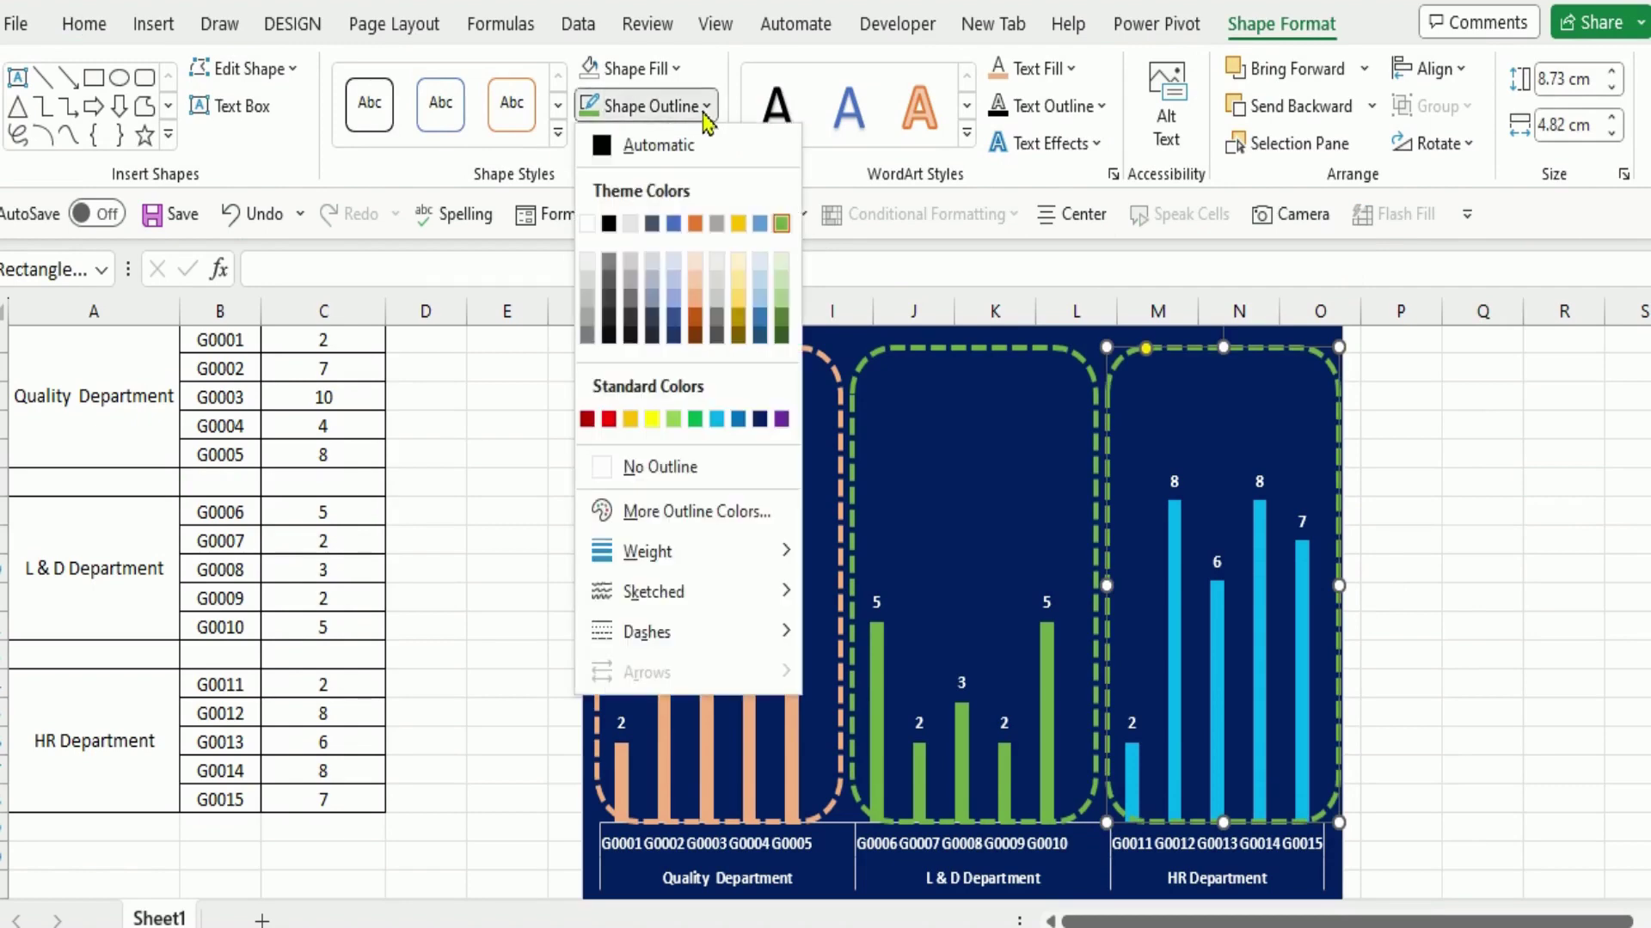
pyautogui.click(717, 419)
pyautogui.click(1493, 582)
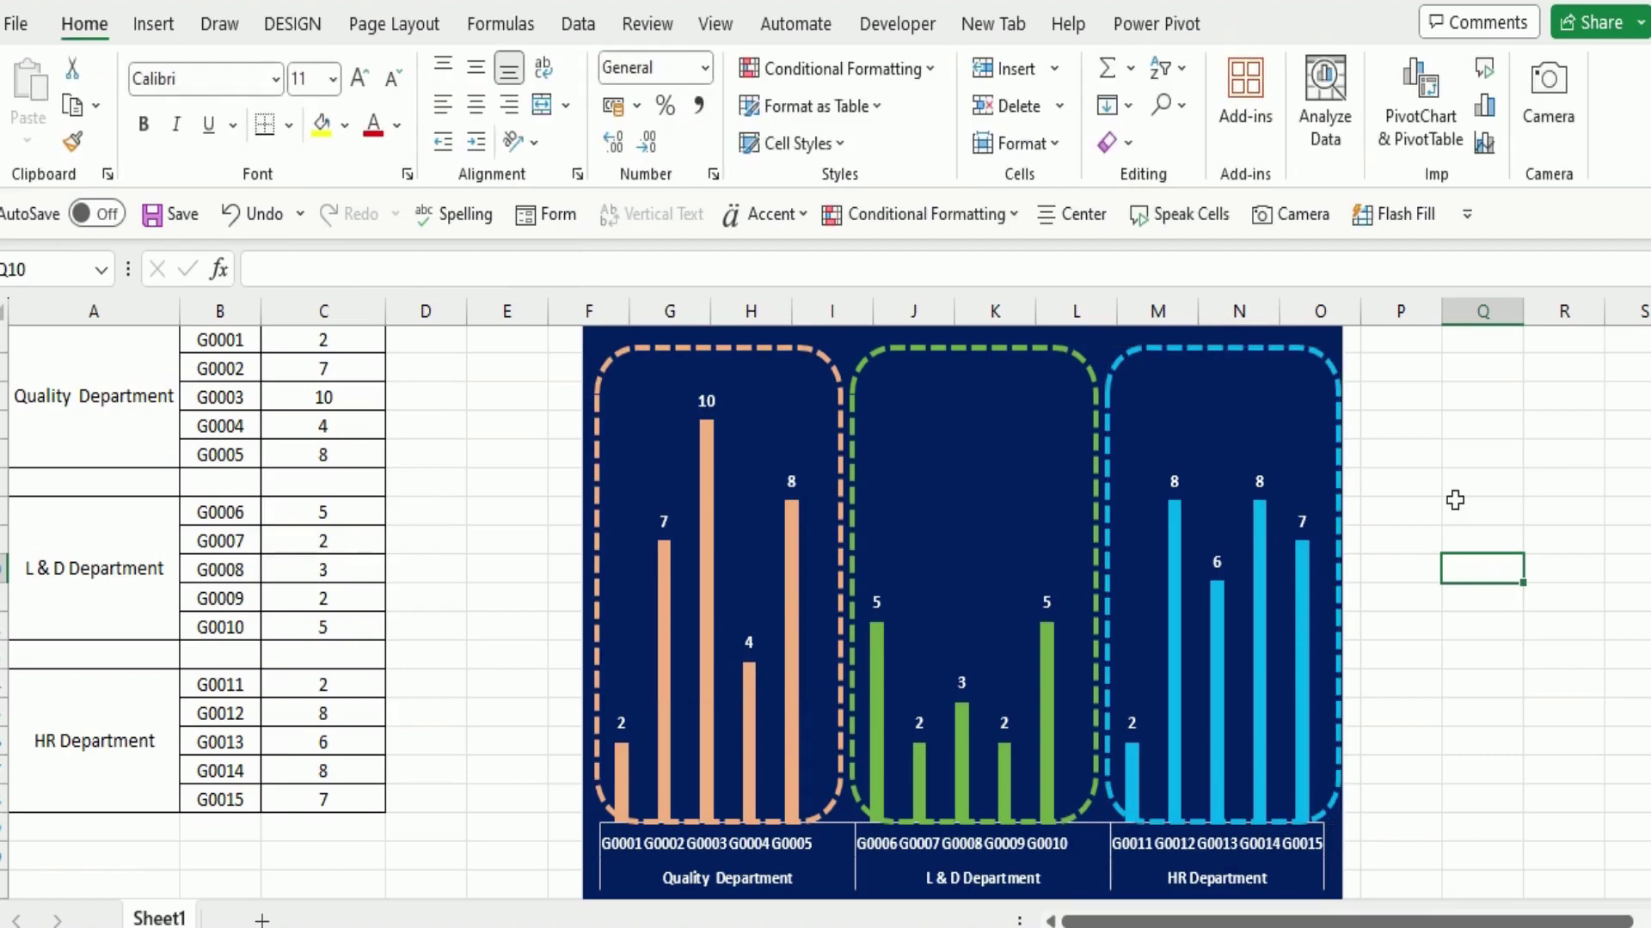
# - Recalculate the worksheet repeatedly to refresh the tenure values in column C and the chart
pyautogui.press('F9')
pyautogui.press('F9')
pyautogui.press('F9')
pyautogui.press('F9')
pyautogui.press('F9')
pyautogui.press('F9')
pyautogui.press('F9')
pyautogui.press('F9')
pyautogui.press('F9')
pyautogui.press('F9')
pyautogui.press('F9')
pyautogui.press('F9')
pyautogui.press('F9')
pyautogui.press('F9')
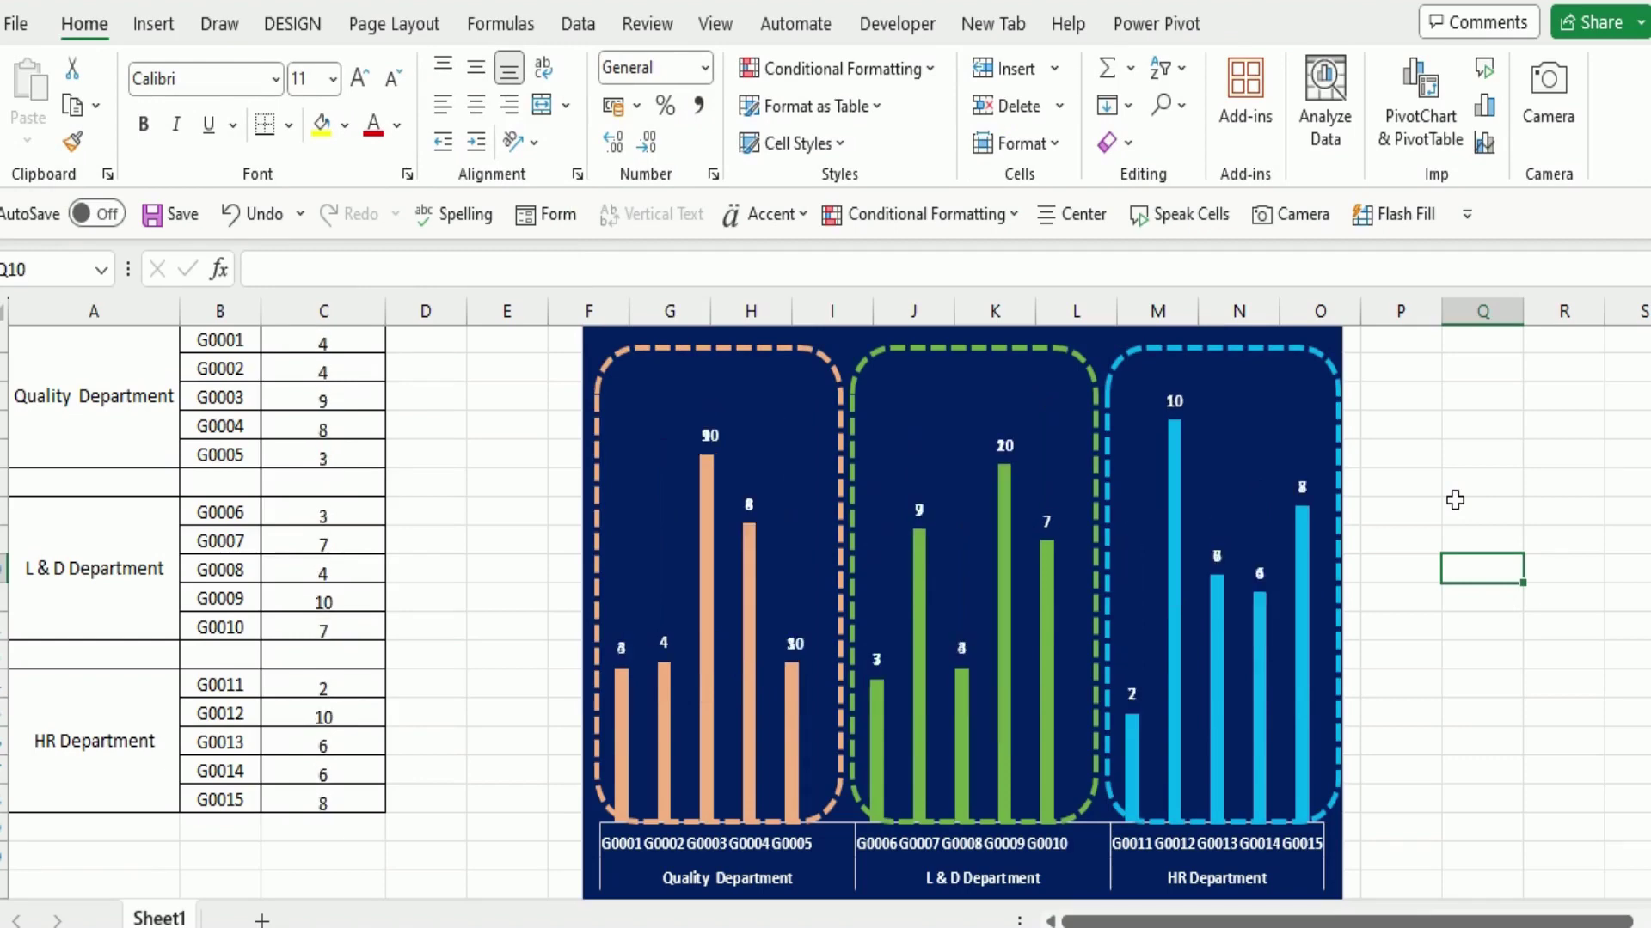